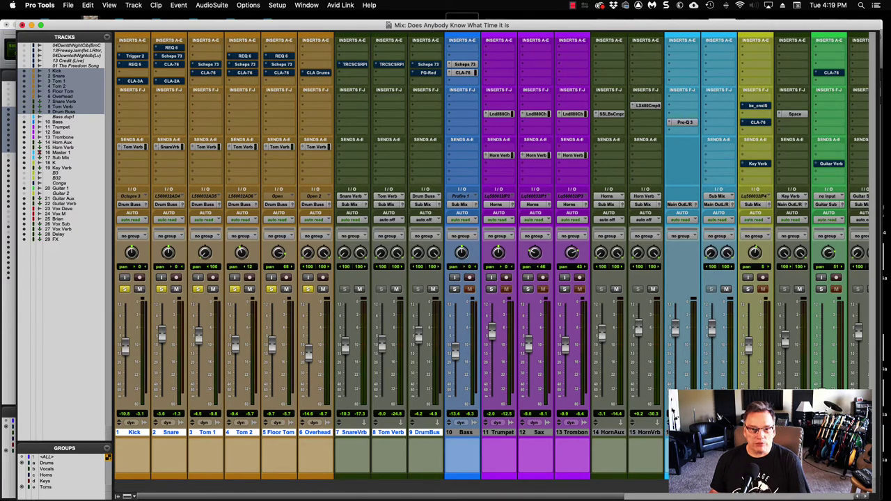
Play back the full mix of 'Does Anybody Know What Time it Is'
{"action": "key", "text": "space"}
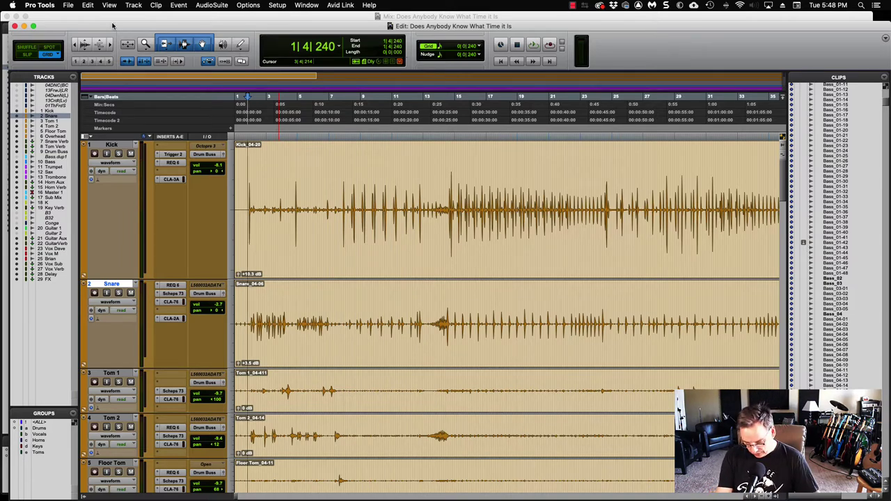
Enable the Drums group in the mixer, solo and play it, then select Kick through DrumBuss
{"action": "key", "text": "super+equal"}
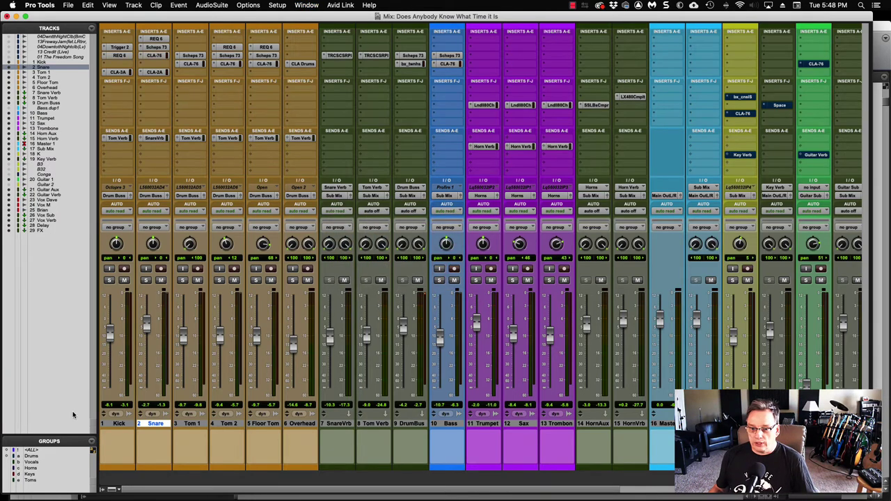
{"action": "left_click", "coordinate": [31, 456]}
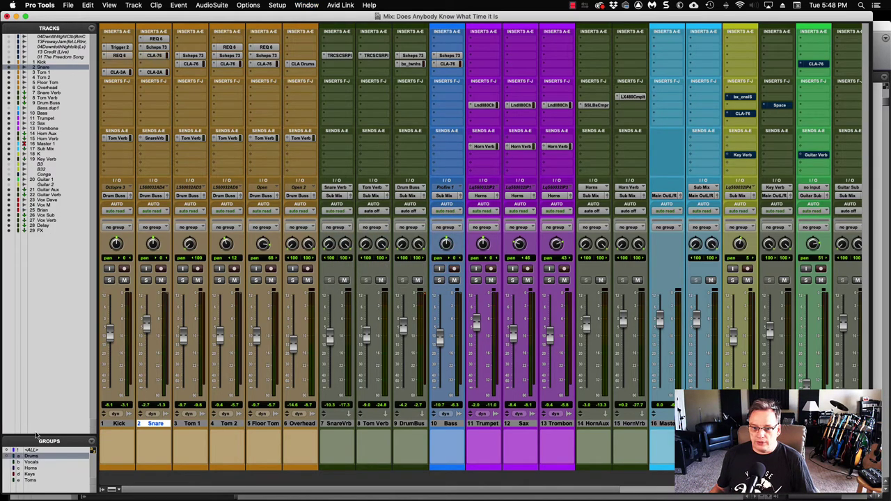
{"action": "left_click", "coordinate": [110, 280]}
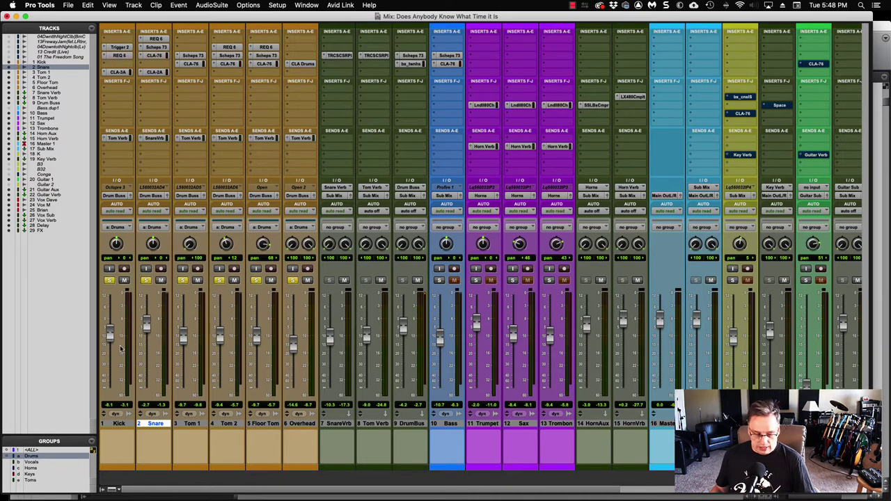
{"action": "key", "text": "space"}
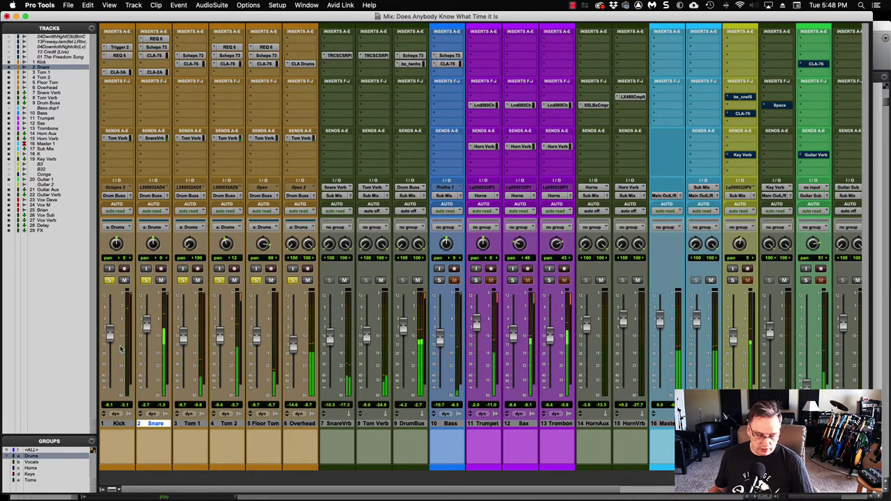
{"action": "left_click_drag", "start_coordinate": [119, 423], "coordinate": [392, 430]}
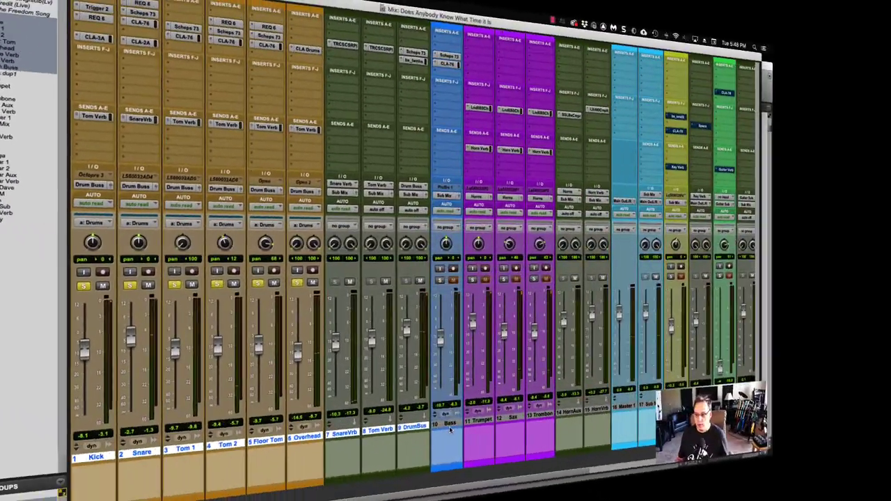
Select the Kick track and open its Trigger 2 plug-in in the Edit window, repositioning it
{"action": "left_click", "coordinate": [450, 424]}
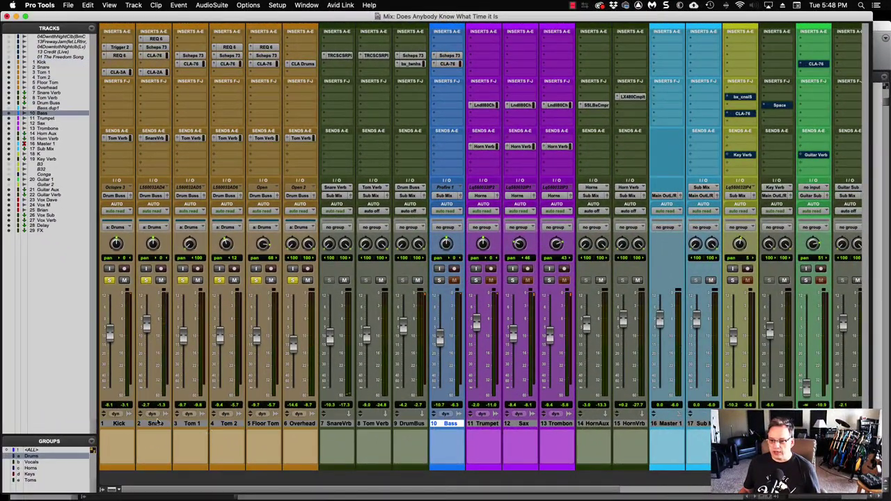
{"action": "left_click", "coordinate": [115, 425]}
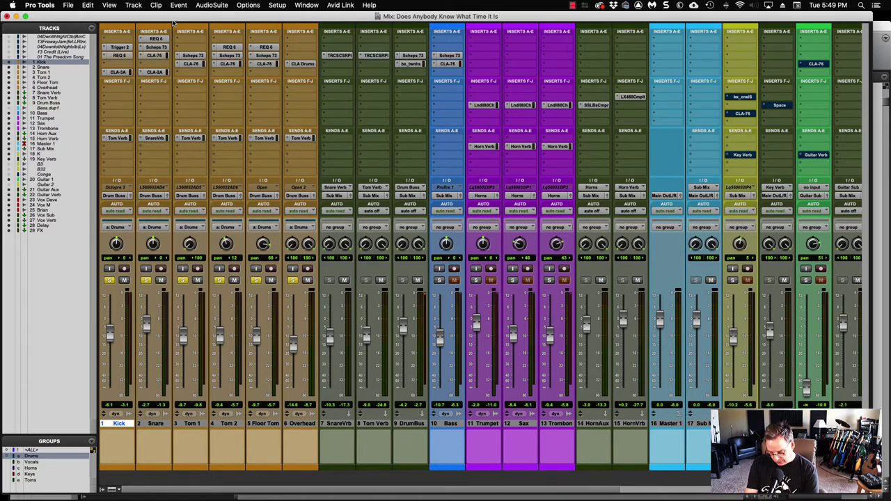
{"action": "key", "text": "super+equal"}
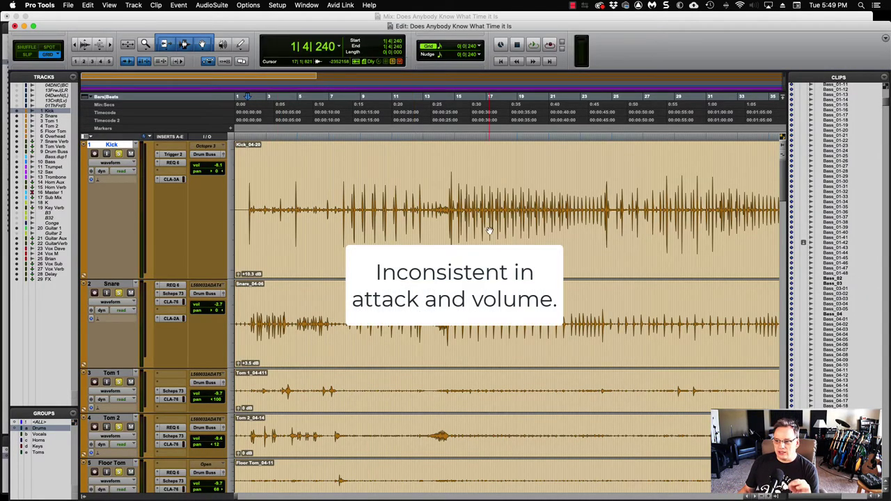
{"action": "scroll", "coordinate": [490, 231], "scroll_direction": "right", "scroll_amount": 15}
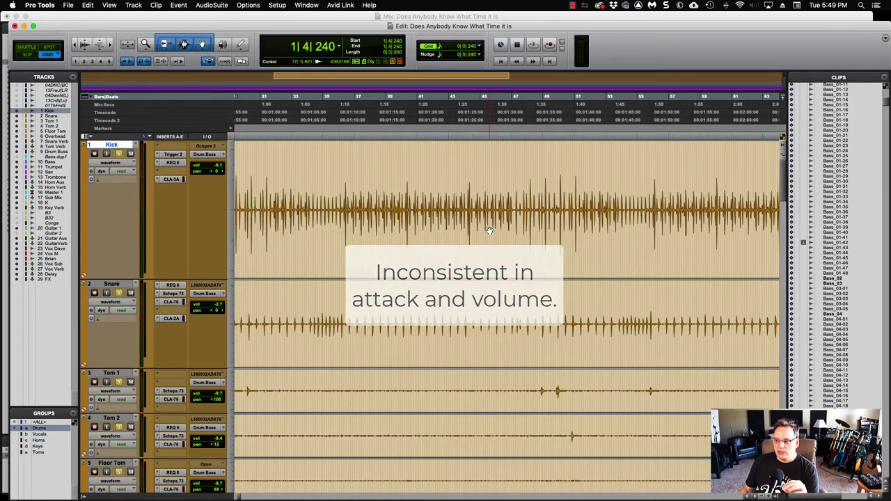
{"action": "left_click", "coordinate": [169, 154]}
{"action": "left_click_drag", "start_coordinate": [396, 114], "coordinate": [459, 93]}
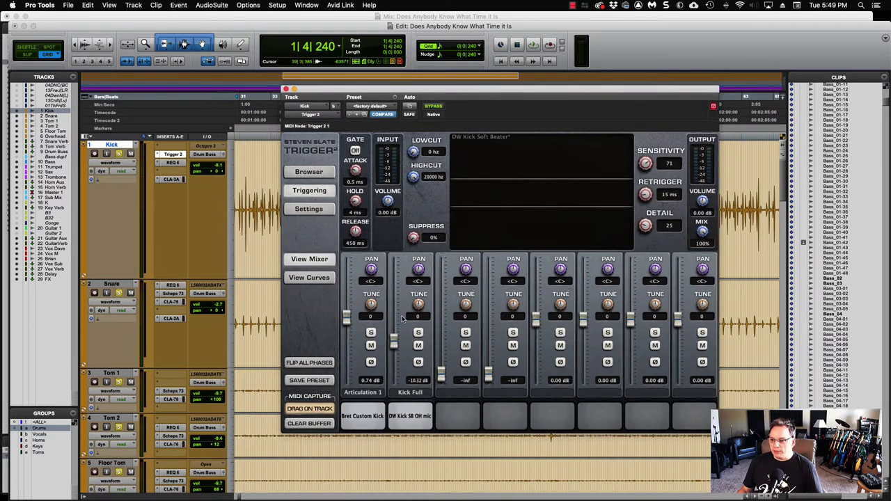
Select the DW Kick SB OH mic sample layer in the Kick's Trigger 2
{"action": "left_click", "coordinate": [408, 417]}
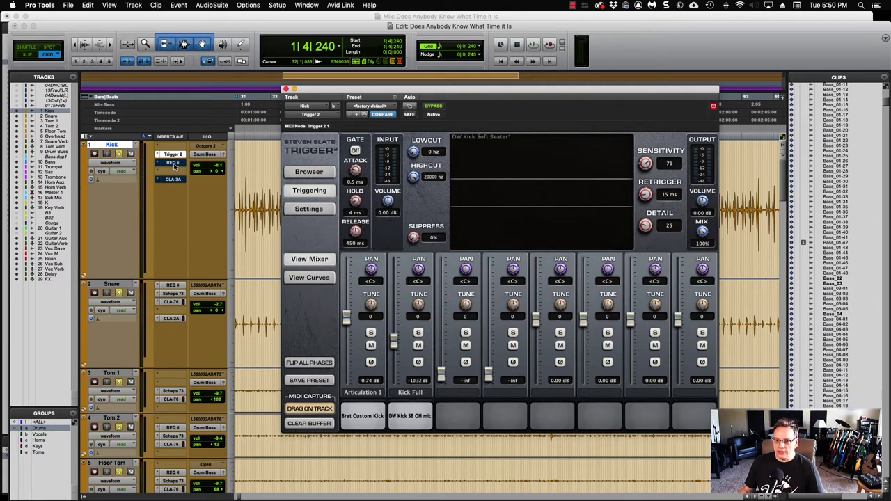
{"action": "left_click", "coordinate": [286, 91]}
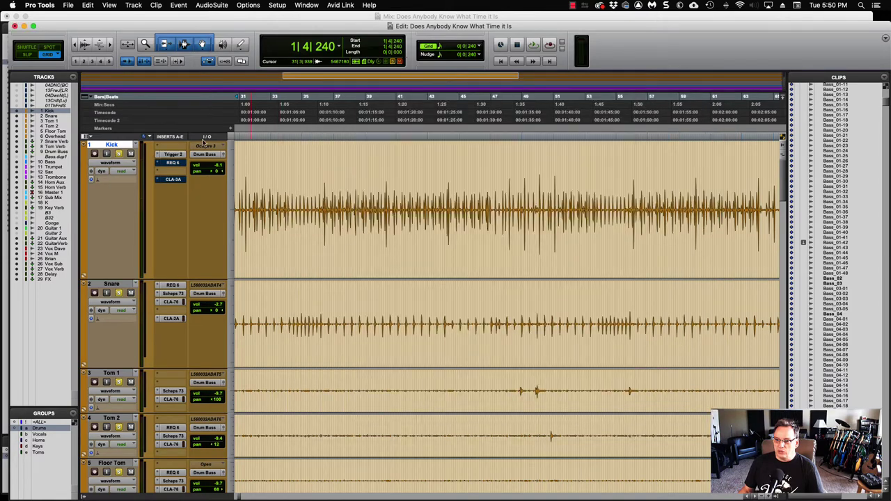
{"action": "left_click", "coordinate": [172, 165]}
{"action": "left_click_drag", "start_coordinate": [388, 92], "coordinate": [395, 112]}
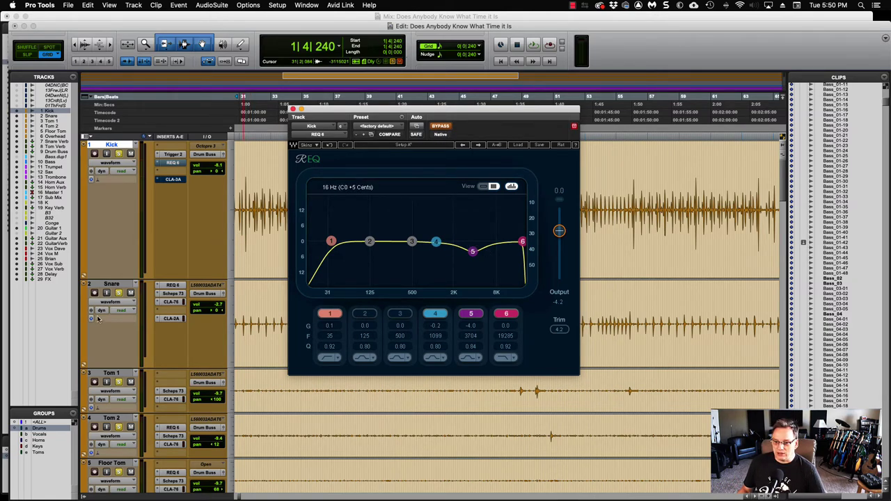
{"action": "key", "text": "space"}
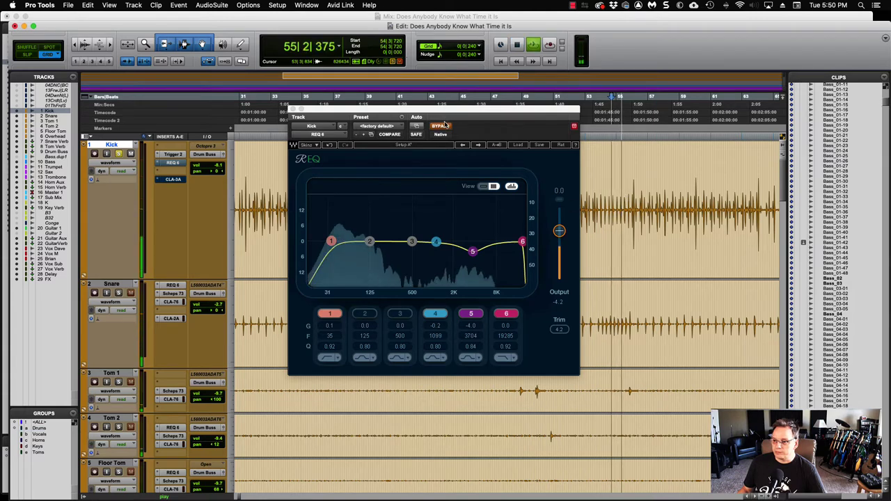
{"action": "left_click", "coordinate": [441, 126]}
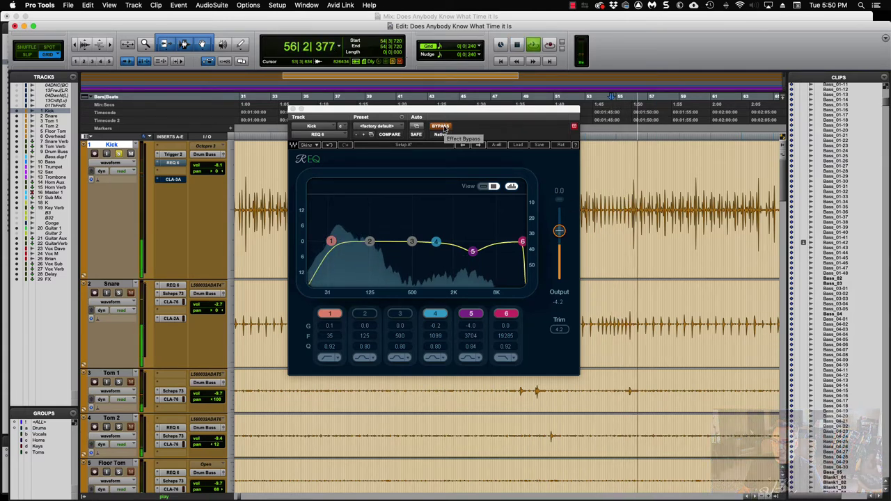
{"action": "left_click", "coordinate": [442, 126]}
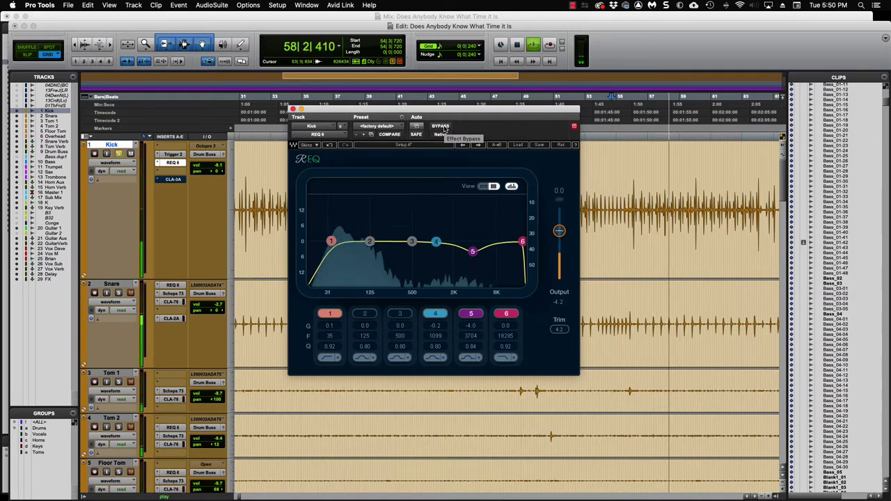
{"action": "key", "text": "space"}
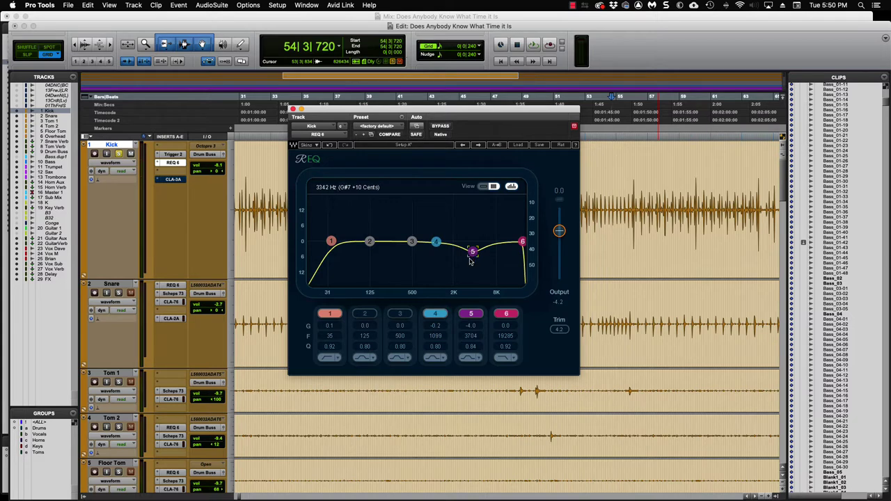
{"action": "key", "text": "space"}
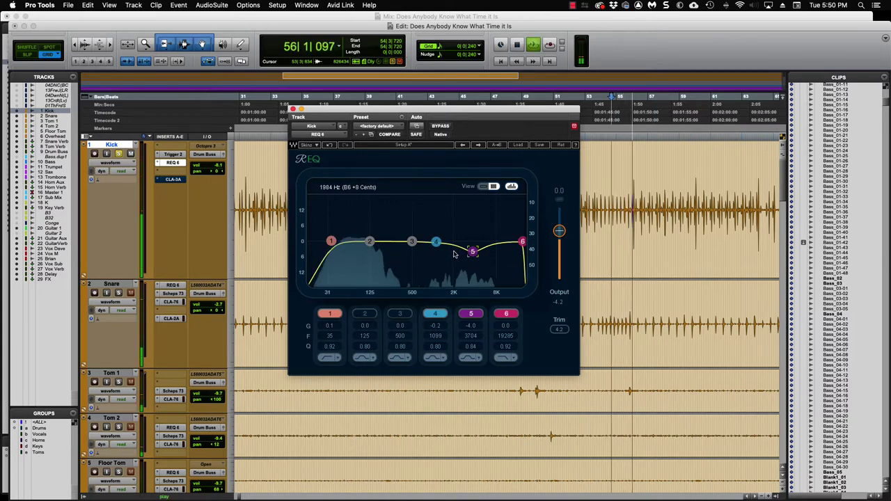
{"action": "left_click", "coordinate": [439, 127]}
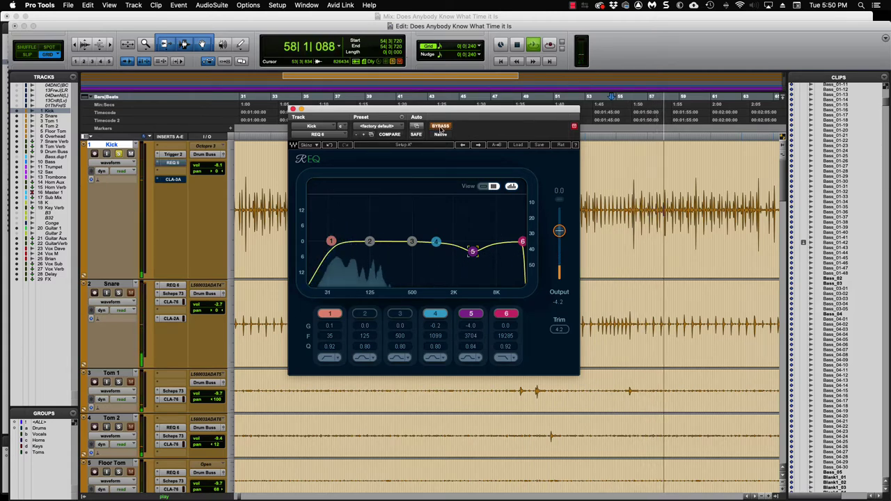
{"action": "left_click", "coordinate": [440, 128]}
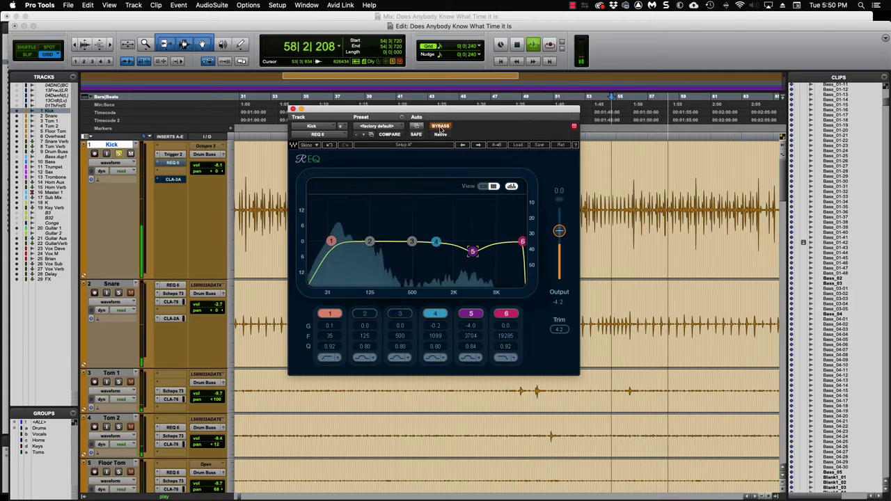
{"action": "key", "text": "space"}
{"action": "left_click", "coordinate": [293, 109]}
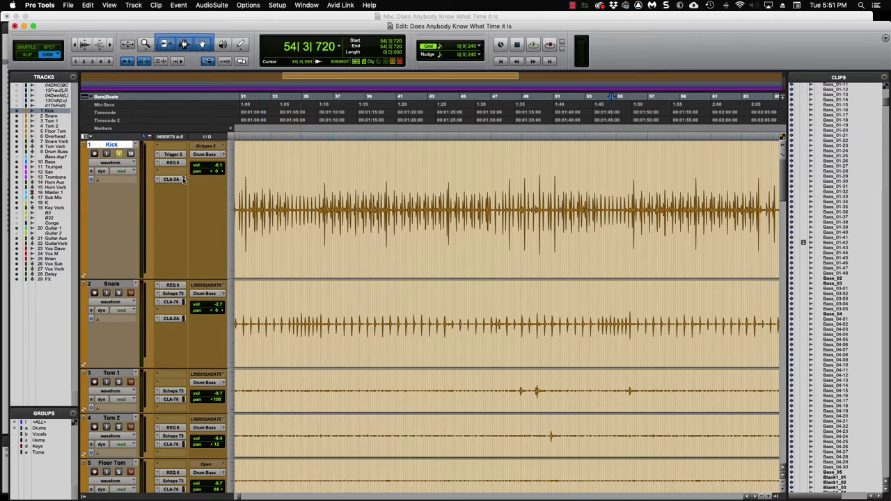
{"action": "left_click", "coordinate": [180, 181]}
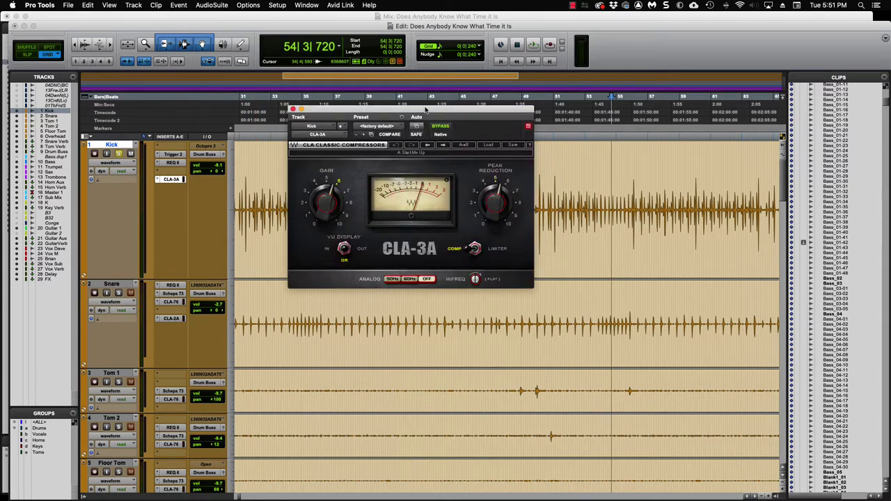
{"action": "left_click_drag", "start_coordinate": [425, 114], "coordinate": [443, 103]}
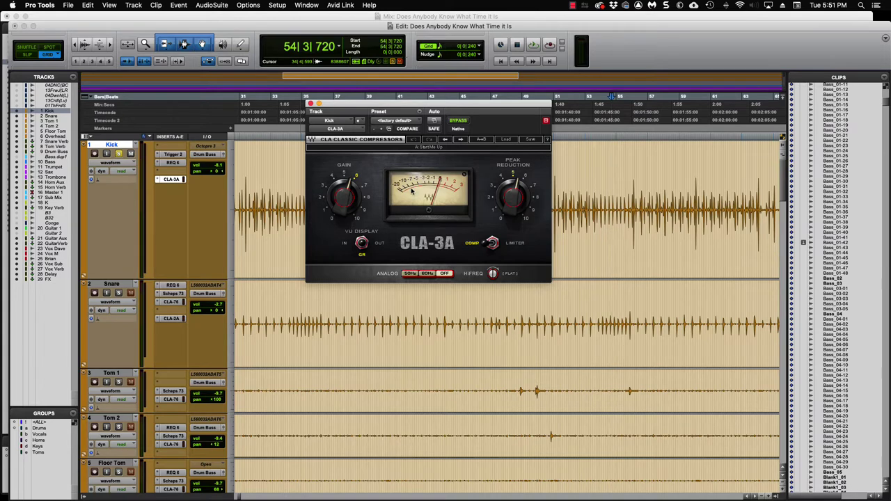
{"action": "key", "text": "space"}
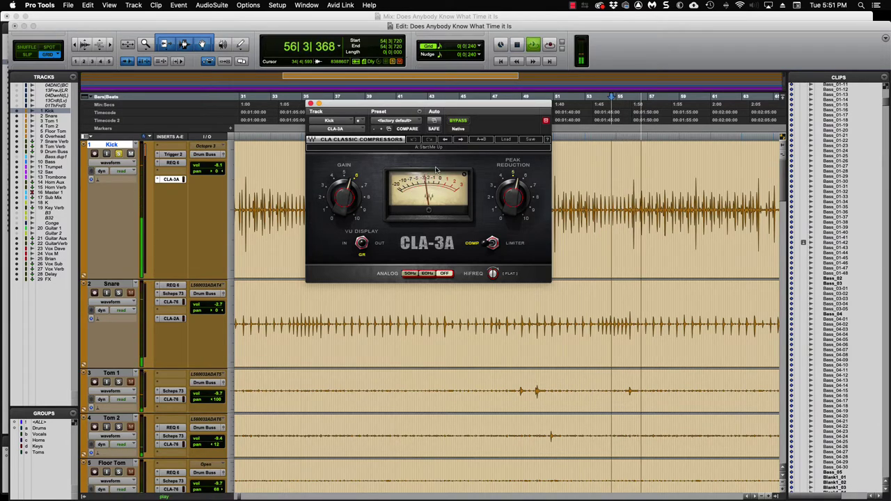
{"action": "left_click", "coordinate": [458, 120]}
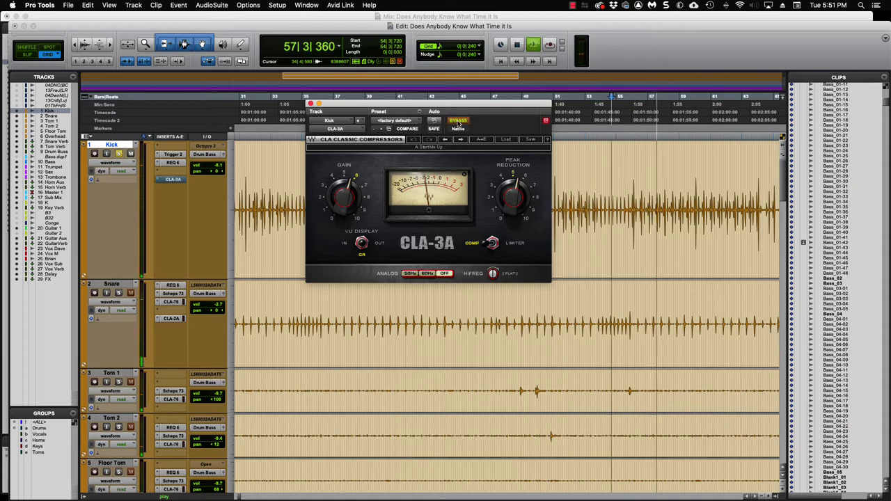
{"action": "left_click", "coordinate": [458, 121]}
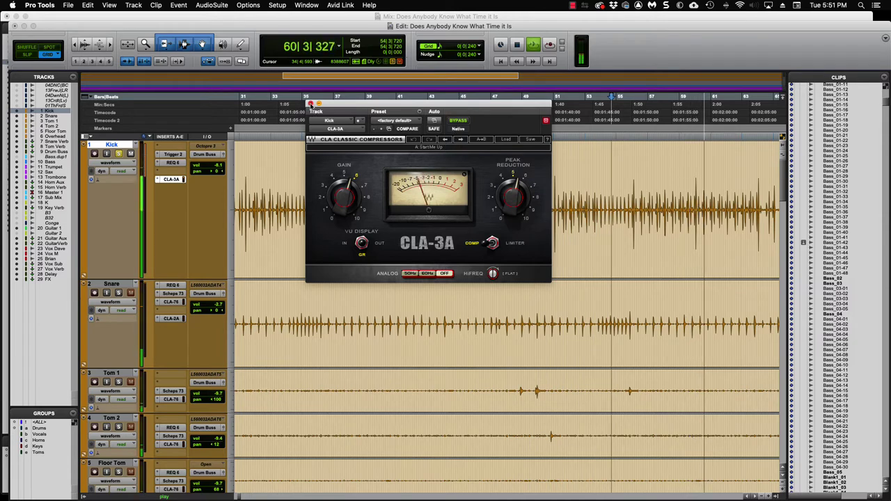
{"action": "left_click", "coordinate": [310, 104]}
{"action": "key", "text": "space"}
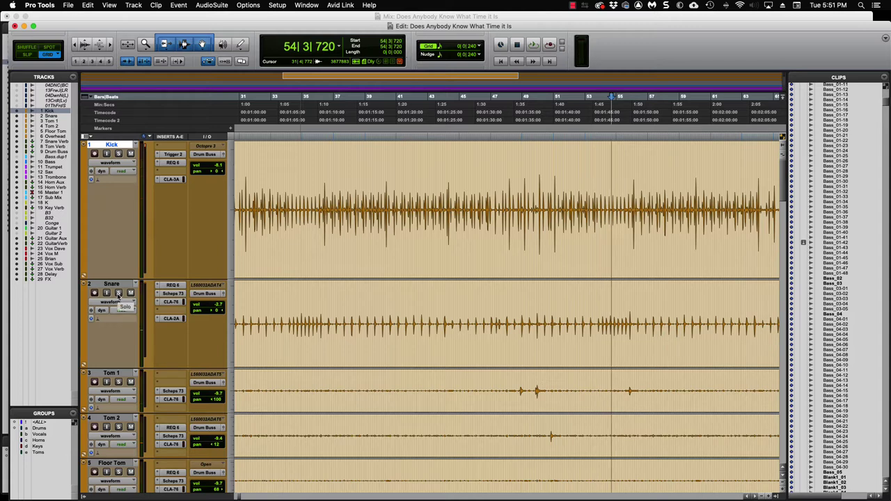
Solo and select the Snare track and audition it
{"action": "left_click", "coordinate": [118, 294]}
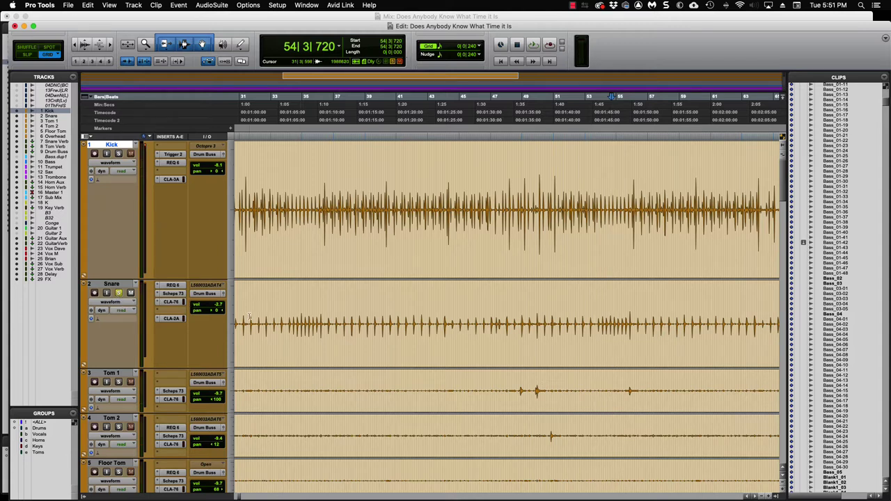
{"action": "key", "text": "space"}
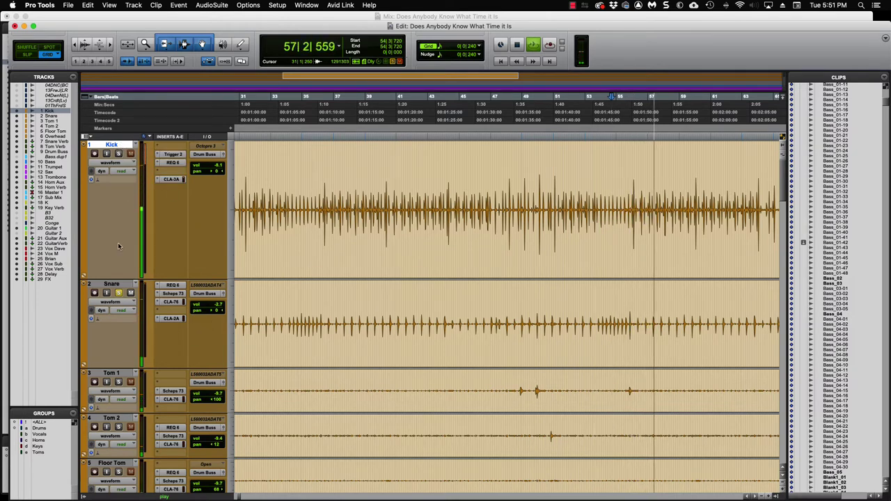
{"action": "left_click", "coordinate": [112, 284]}
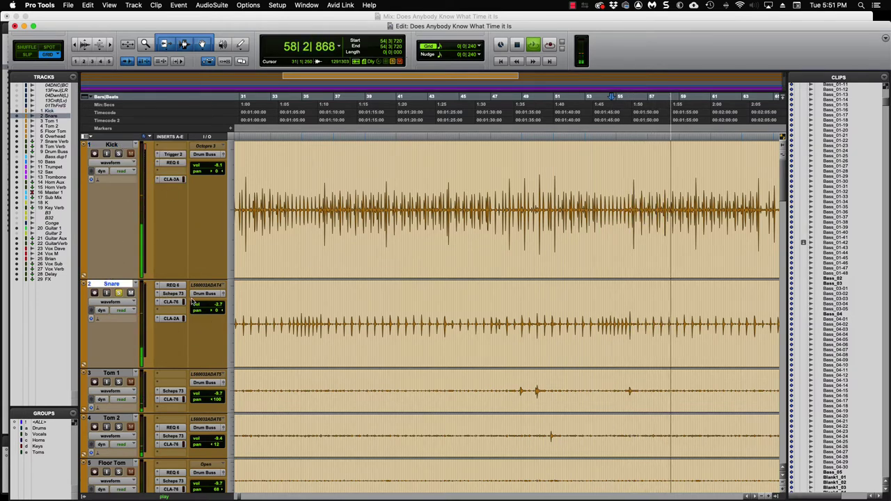
{"action": "key", "text": "space"}
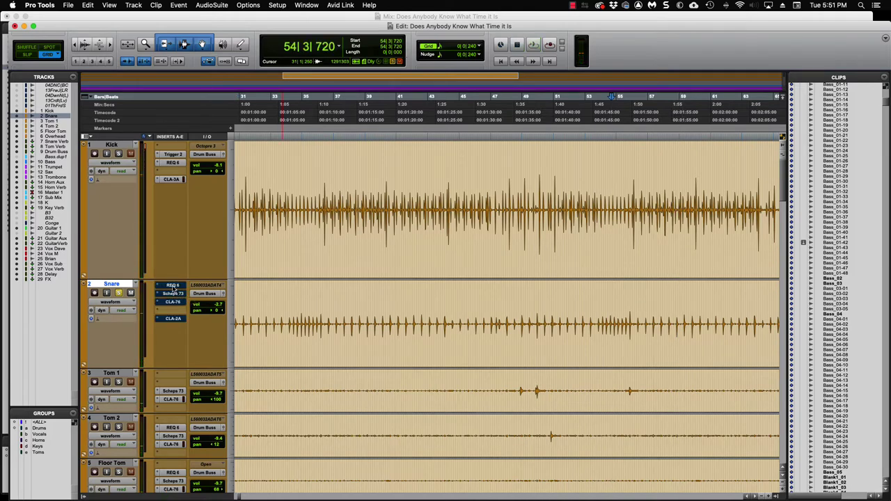
Turn the Snare's REQ 6 EQ back on, audition it, then bring up its Scheps 73 EQ
{"action": "left_click", "coordinate": [172, 286]}
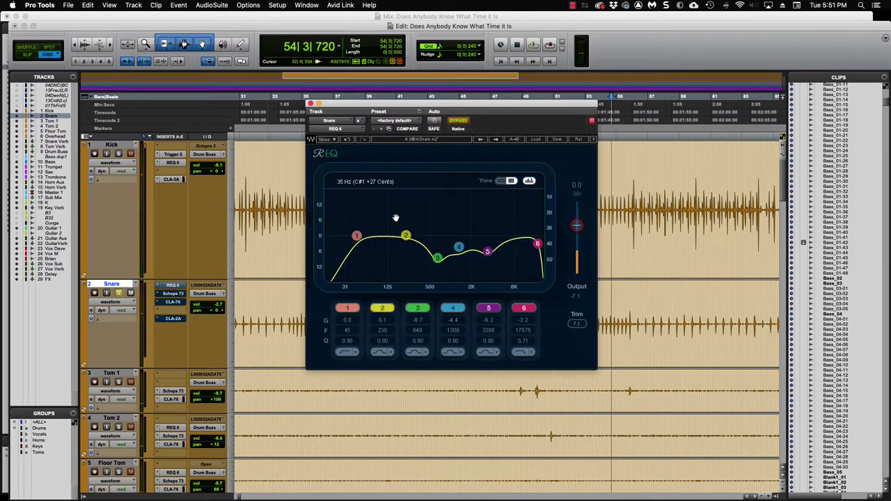
{"action": "left_click", "coordinate": [464, 123]}
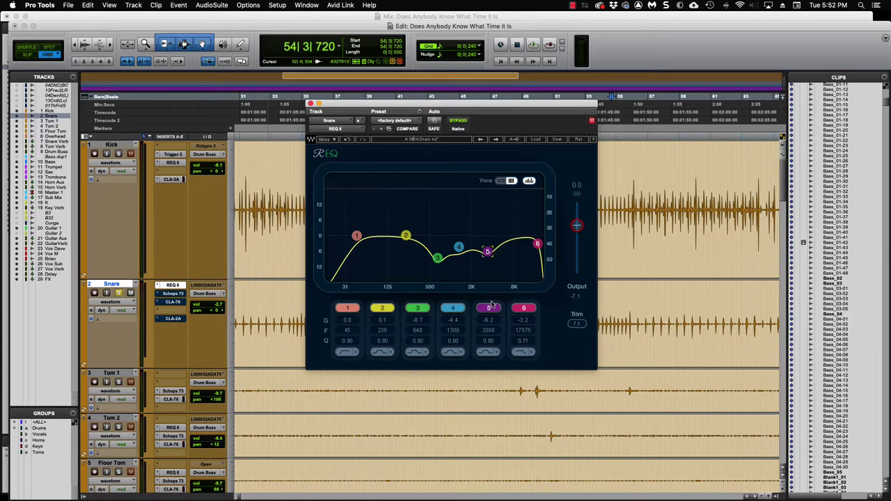
{"action": "key", "text": "space"}
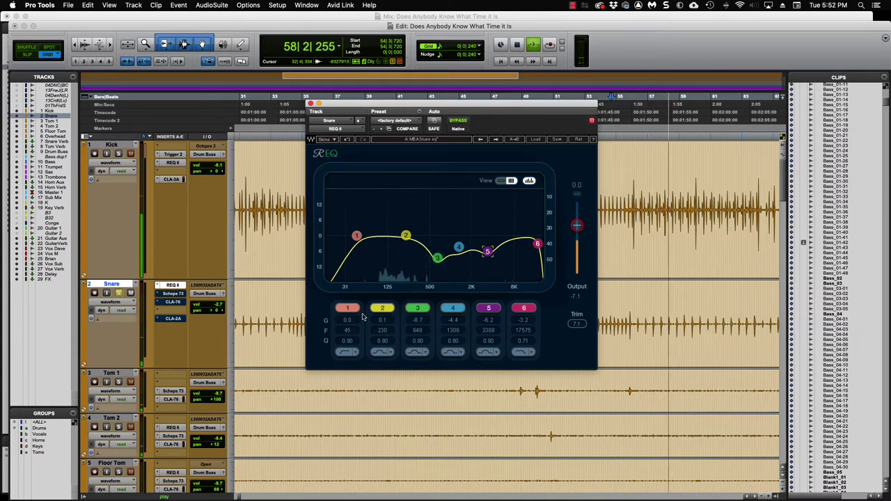
{"action": "key", "text": "space"}
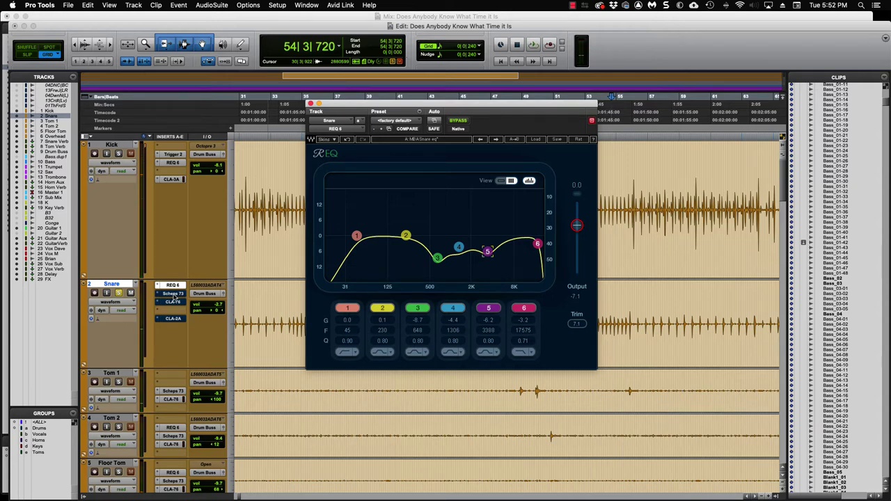
{"action": "left_click", "coordinate": [173, 295]}
{"action": "left_click_drag", "start_coordinate": [419, 107], "coordinate": [423, 88]}
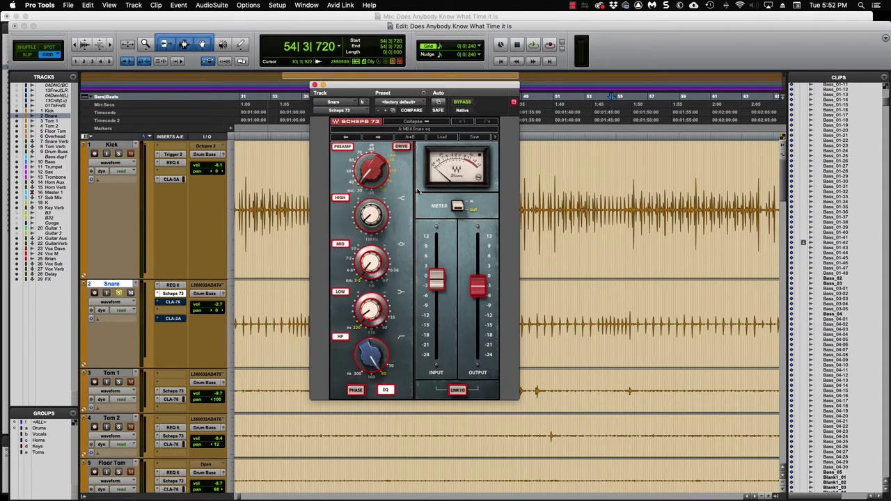
{"action": "key", "text": "space"}
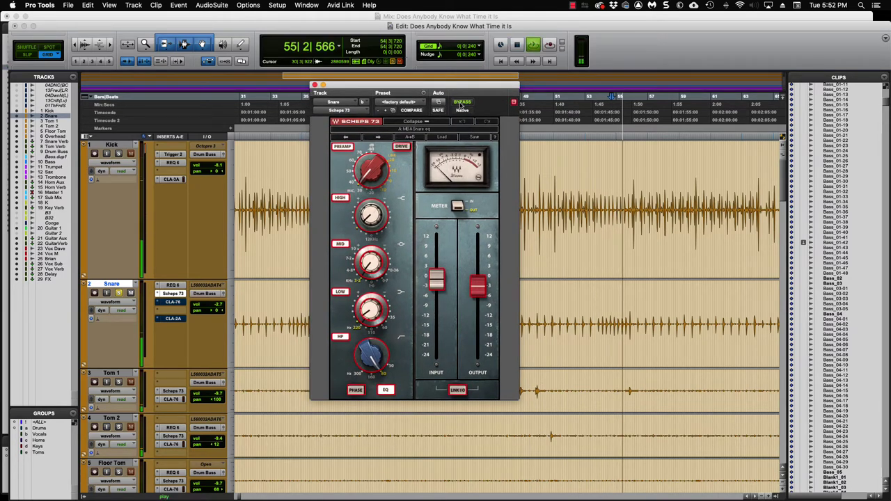
{"action": "left_click", "coordinate": [461, 103]}
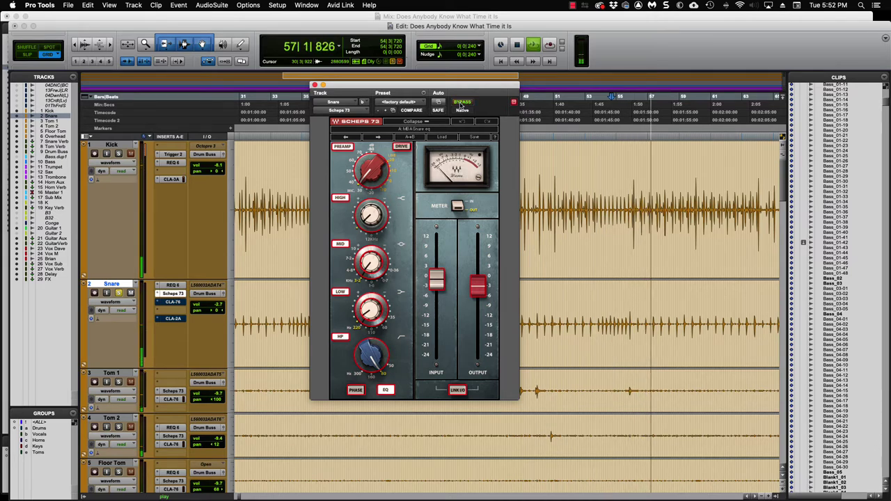
{"action": "left_click", "coordinate": [461, 104]}
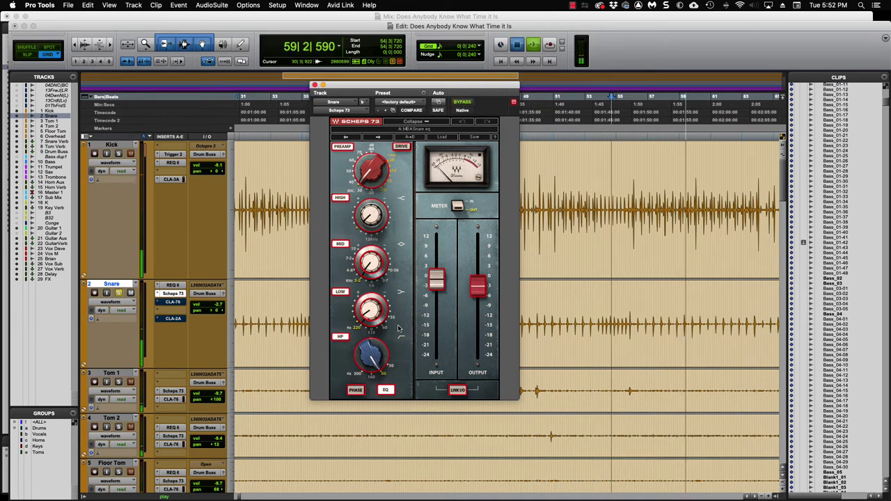
{"action": "key", "text": "space"}
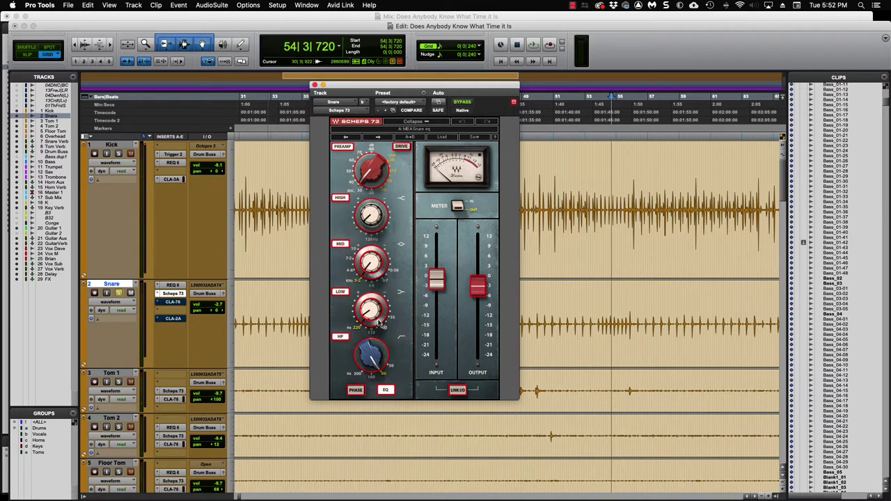
{"action": "left_click", "coordinate": [380, 322]}
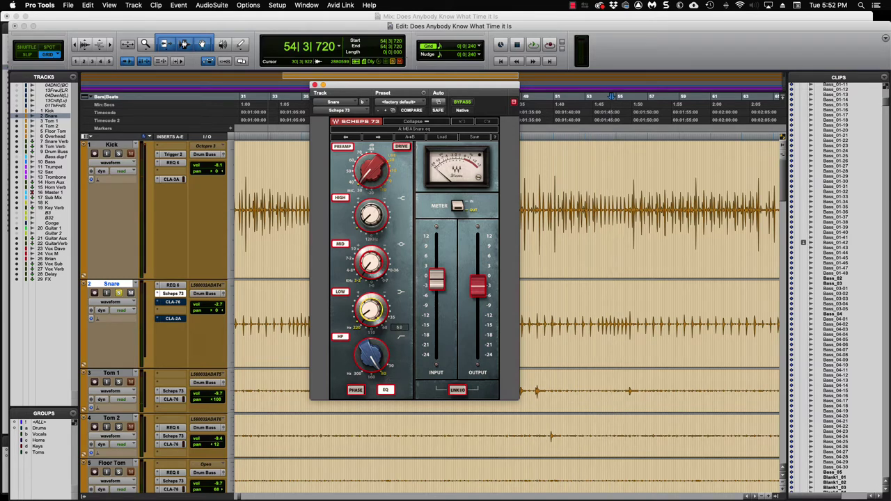
{"action": "left_click", "coordinate": [371, 262]}
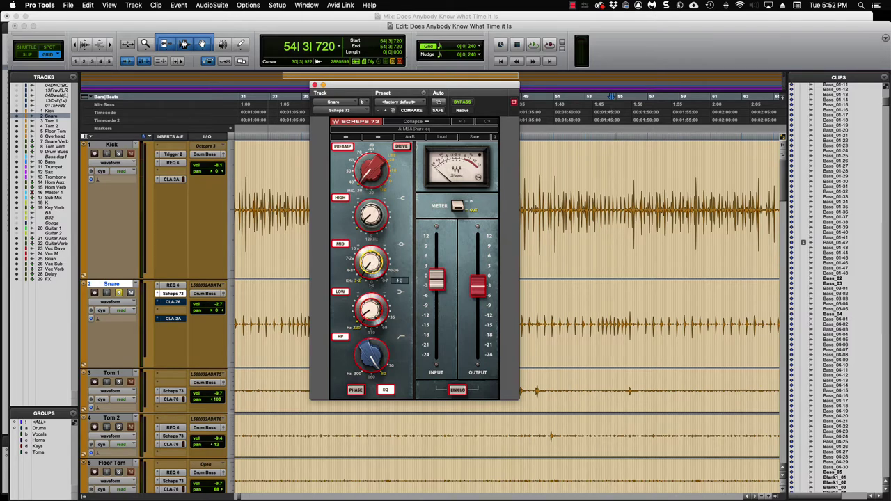
{"action": "left_click", "coordinate": [371, 216]}
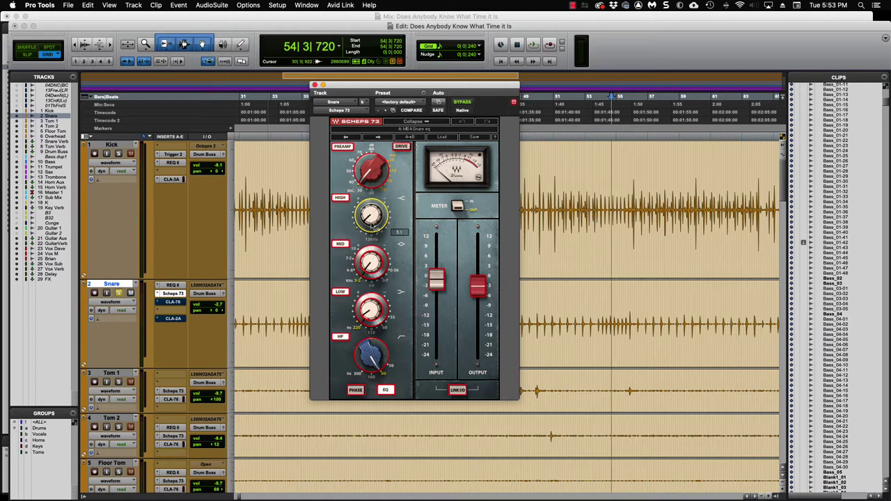
{"action": "key", "text": "space"}
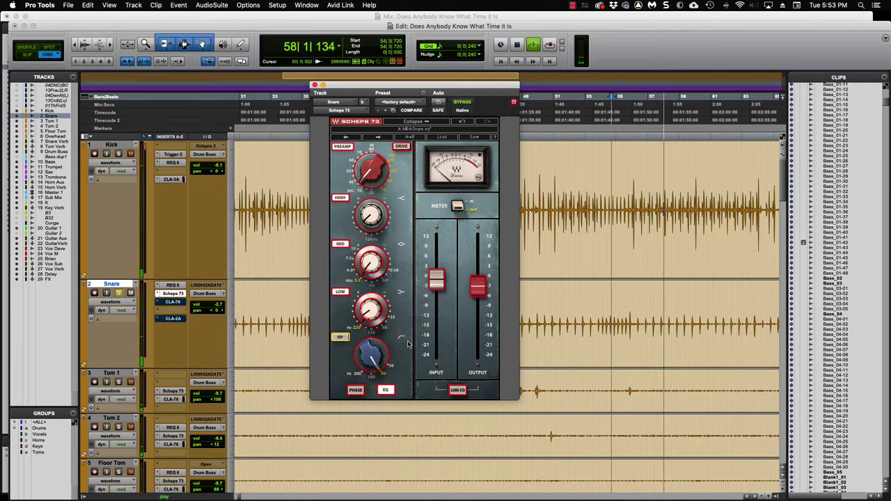
{"action": "key", "text": "space"}
{"action": "left_click", "coordinate": [340, 339]}
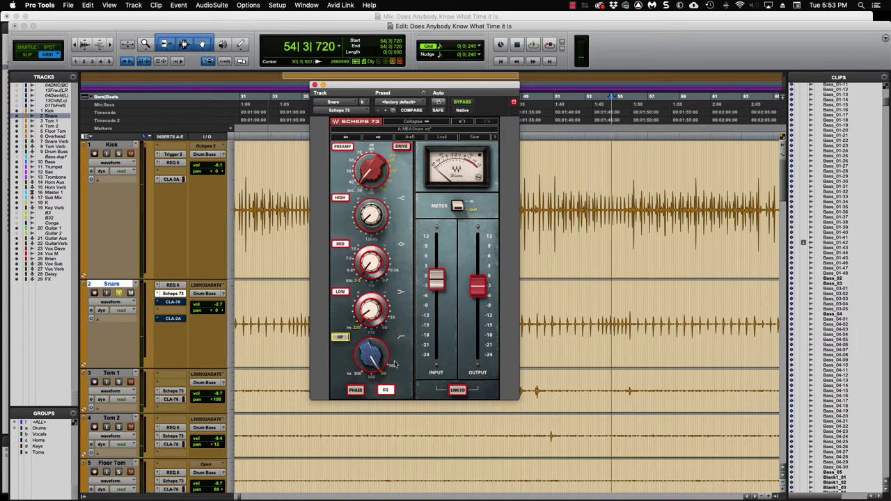
{"action": "key", "text": "space"}
{"action": "mouse_move", "coordinate": [383, 314]}
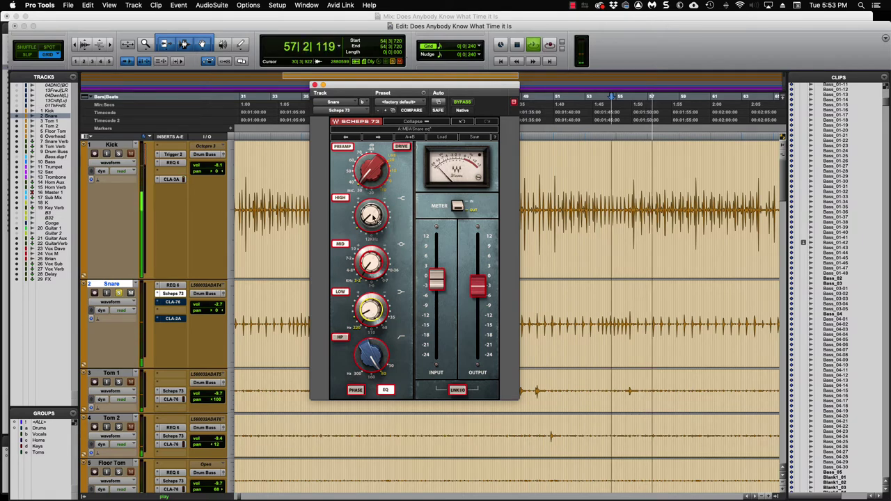
{"action": "left_click", "coordinate": [468, 103]}
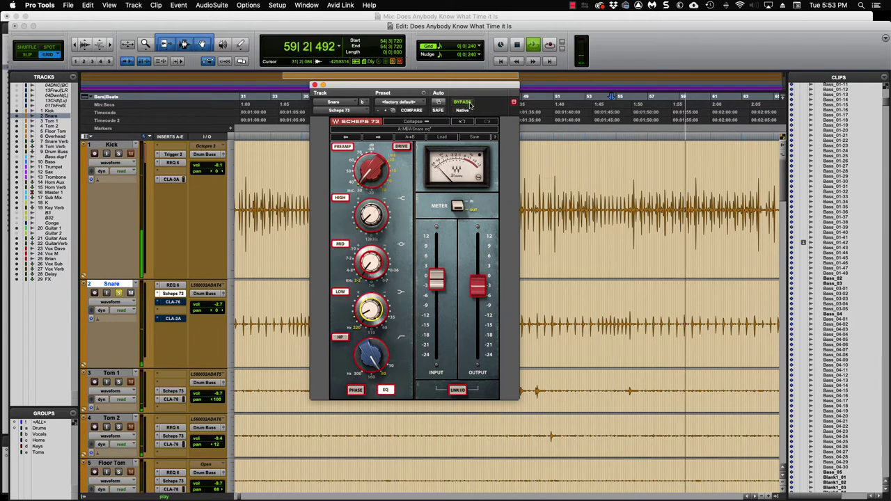
{"action": "key", "text": "space"}
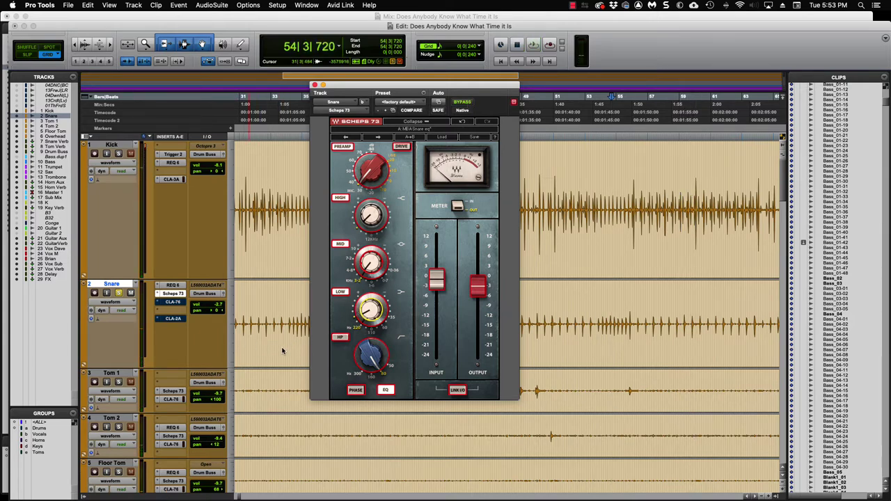
Switch on the Snare's CLA-76 and compare it against bypass across two playbacks
{"action": "left_click", "coordinate": [172, 304]}
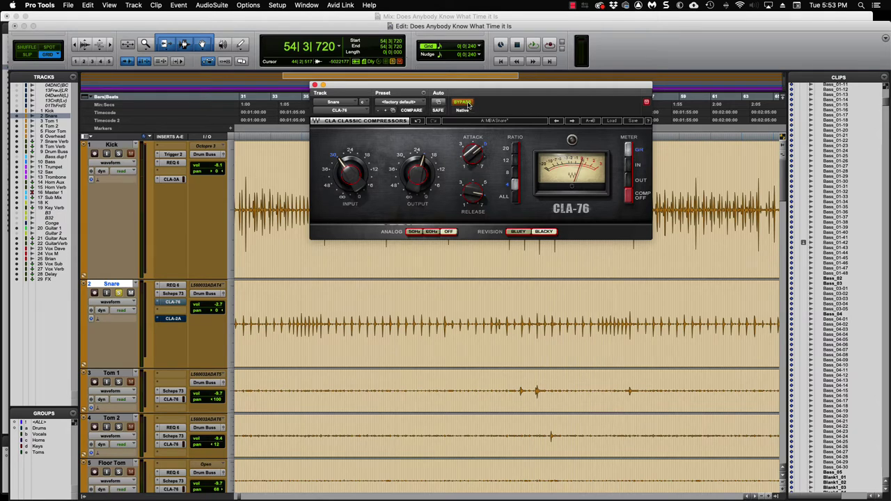
{"action": "key", "text": "space"}
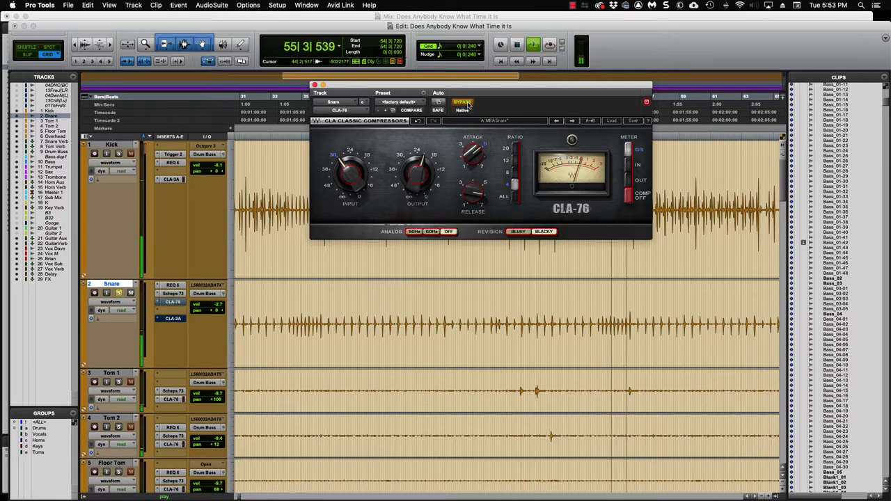
{"action": "left_click", "coordinate": [463, 102]}
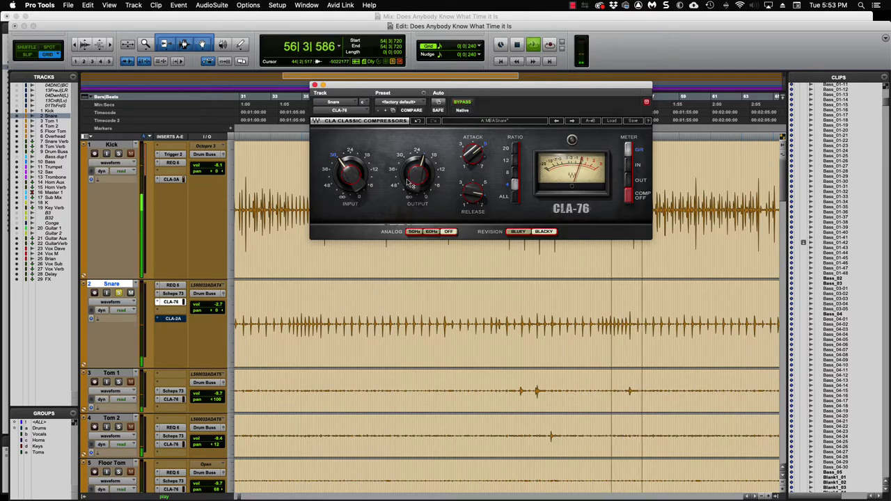
{"action": "left_click", "coordinate": [462, 103]}
{"action": "left_click", "coordinate": [462, 104]}
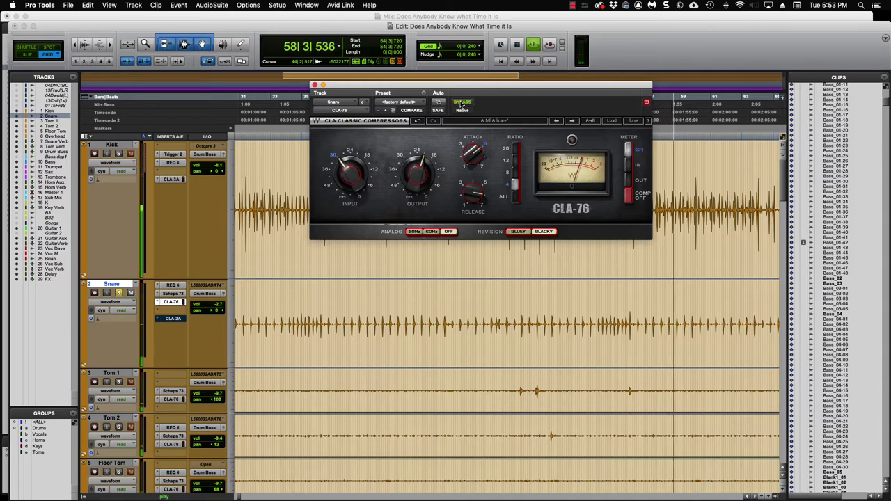
{"action": "key", "text": "space"}
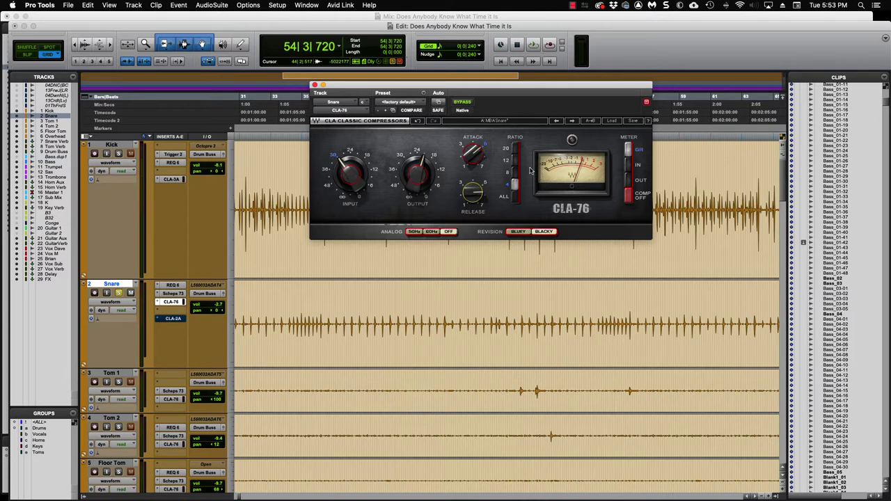
{"action": "key", "text": "space"}
{"action": "left_click", "coordinate": [463, 103]}
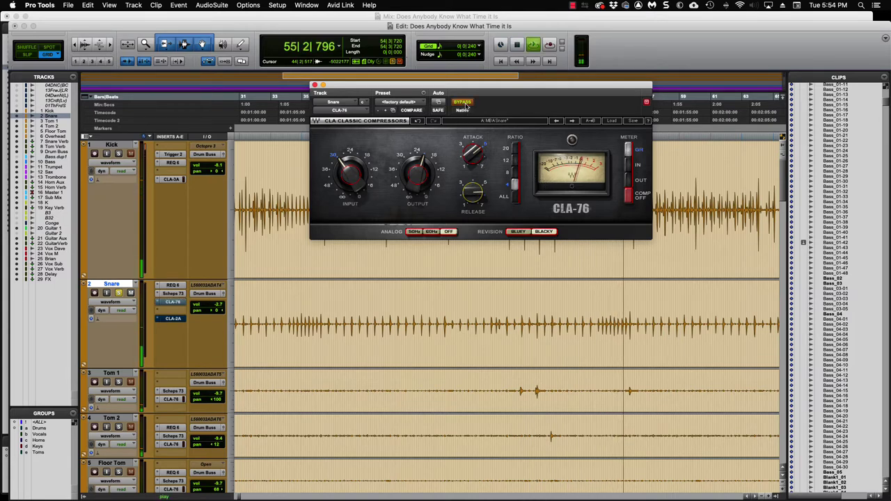
{"action": "left_click", "coordinate": [463, 102]}
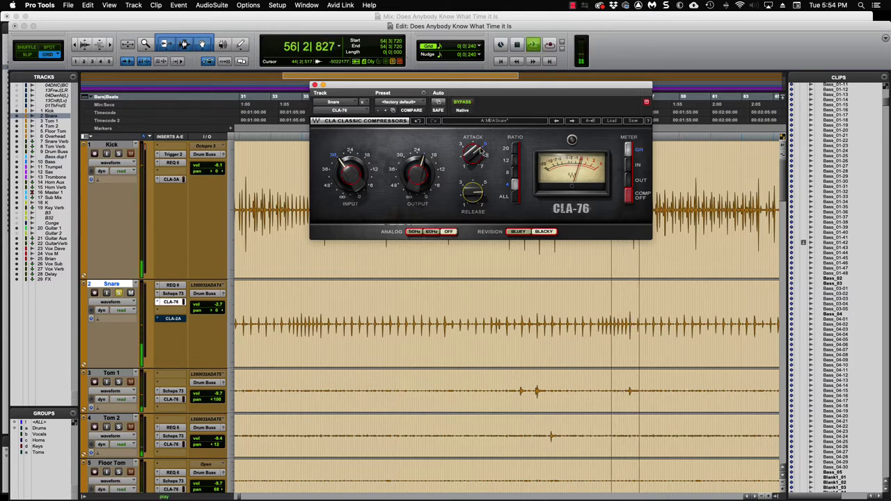
{"action": "key", "text": "space"}
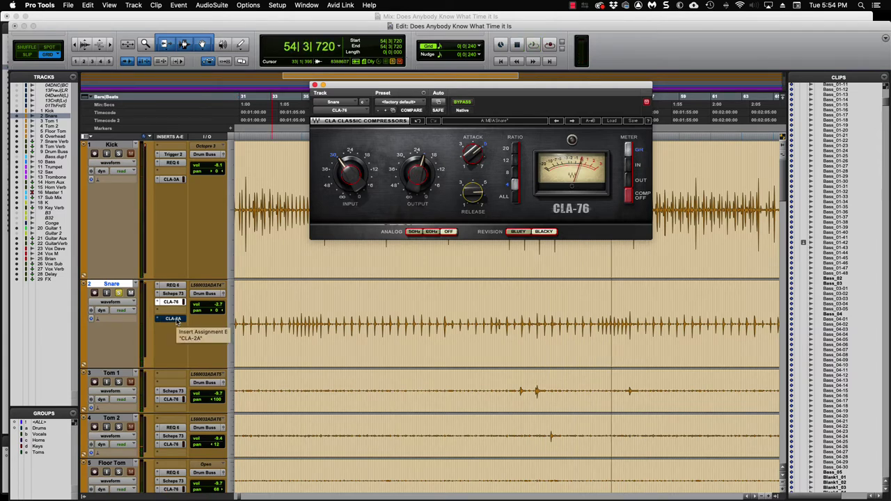
Open the Snare's CLA-2A and compare it on versus bypassed during playback
{"action": "left_click", "coordinate": [174, 319]}
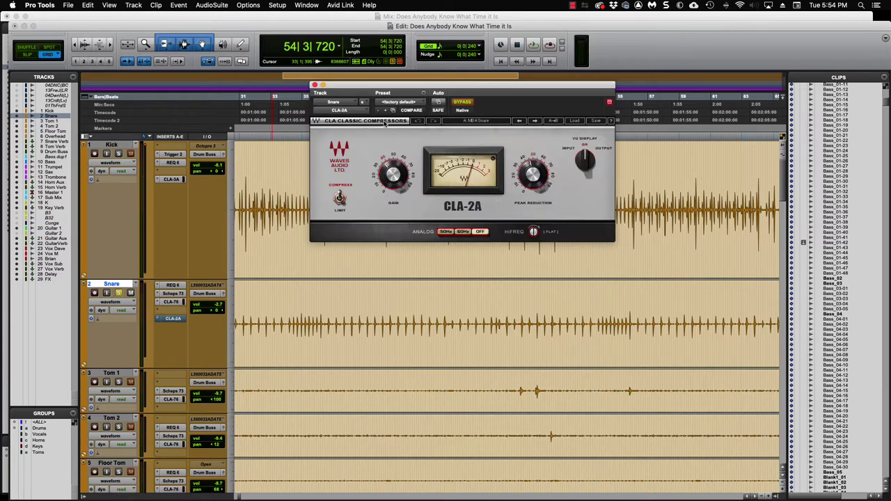
{"action": "left_click_drag", "start_coordinate": [411, 86], "coordinate": [432, 106]}
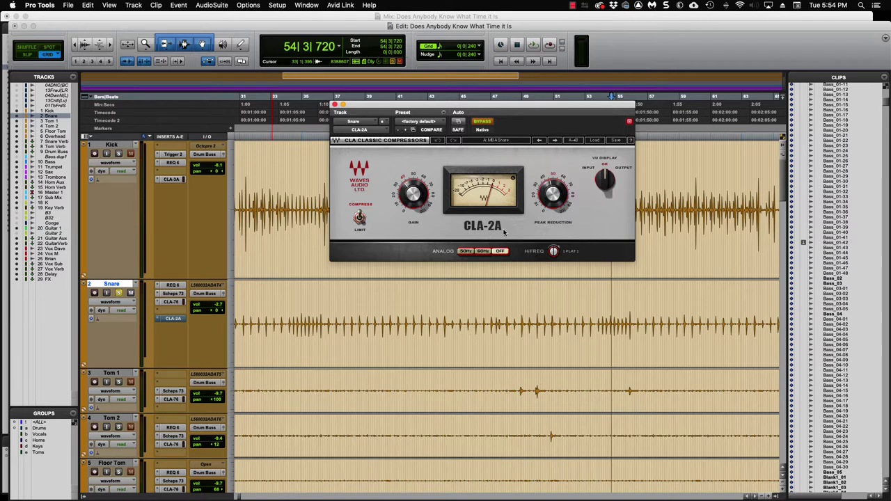
{"action": "key", "text": "space"}
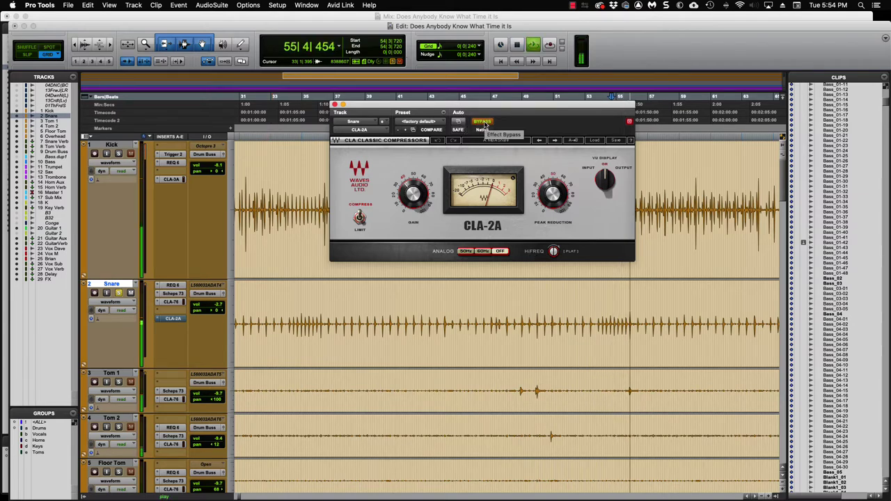
{"action": "left_click", "coordinate": [486, 122]}
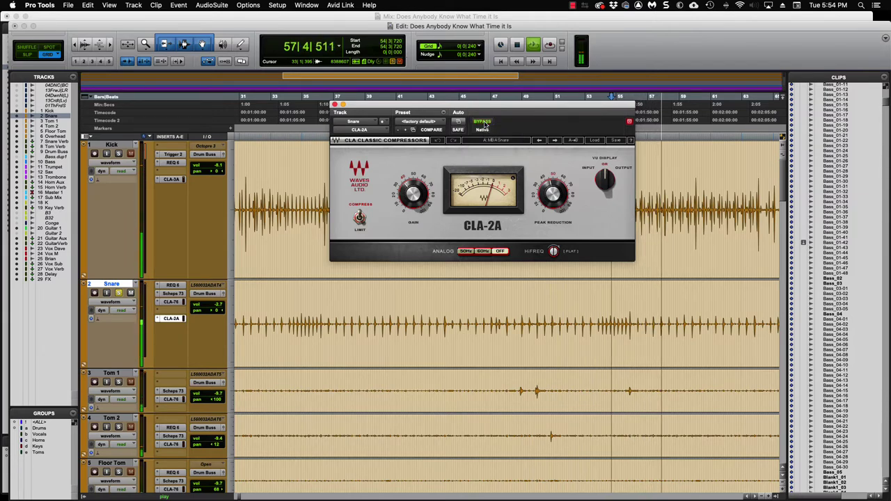
{"action": "left_click", "coordinate": [486, 122]}
{"action": "left_click", "coordinate": [486, 122]}
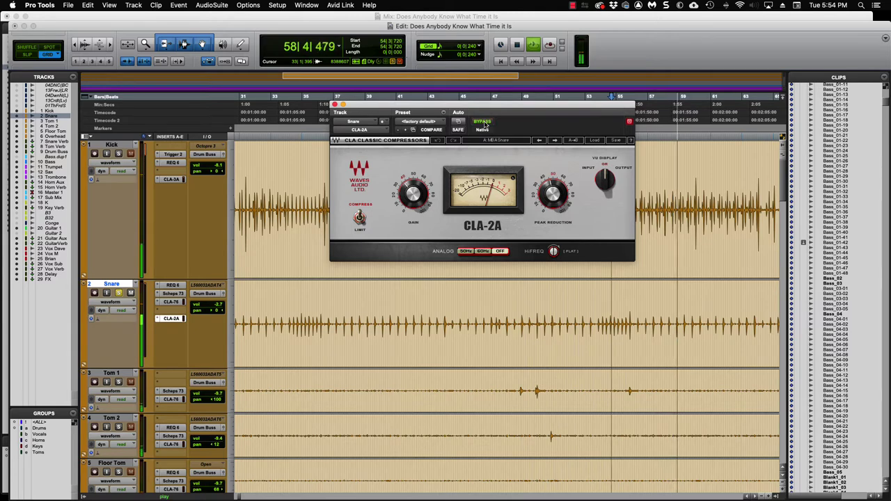
{"action": "key", "text": "space"}
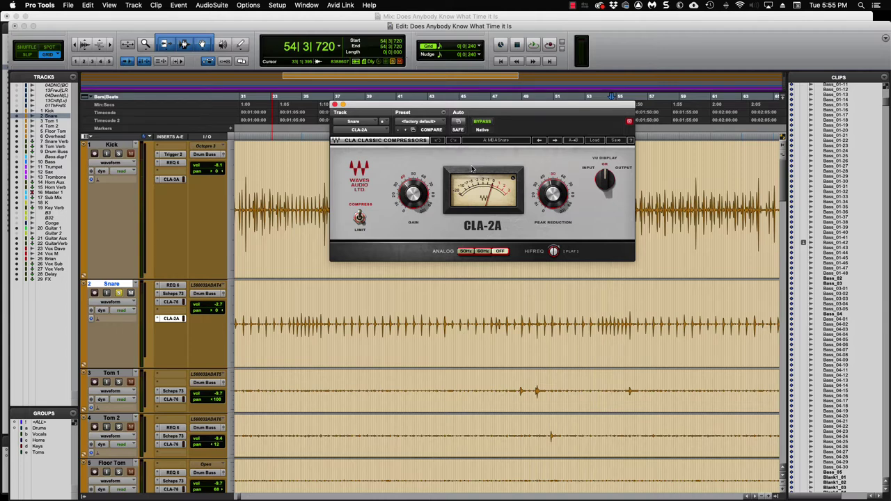
Bypass and restore all Snare plug-ins with Shift+A during playback, then close the CLA-2A
{"action": "key", "text": "space"}
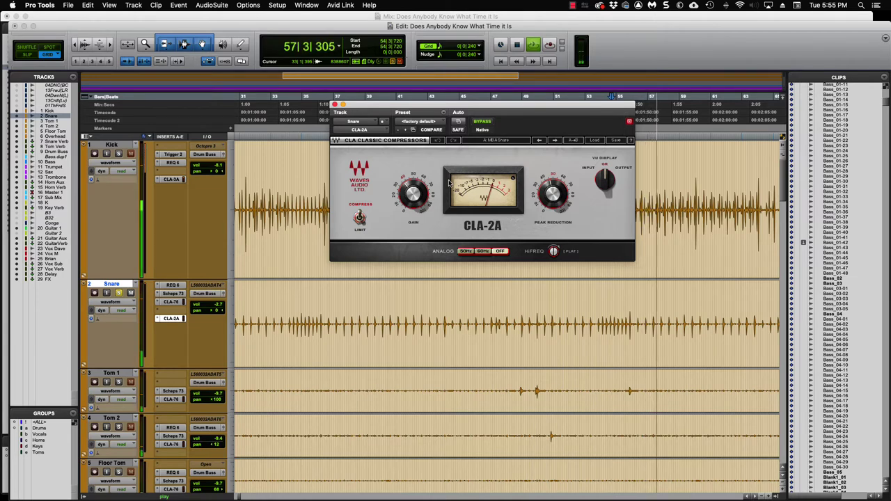
{"action": "key", "text": "shift+a"}
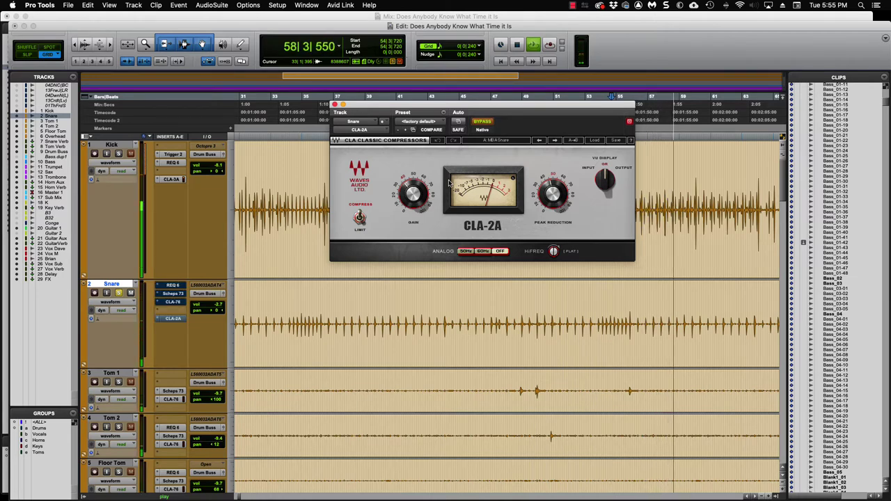
{"action": "key", "text": "shift+a"}
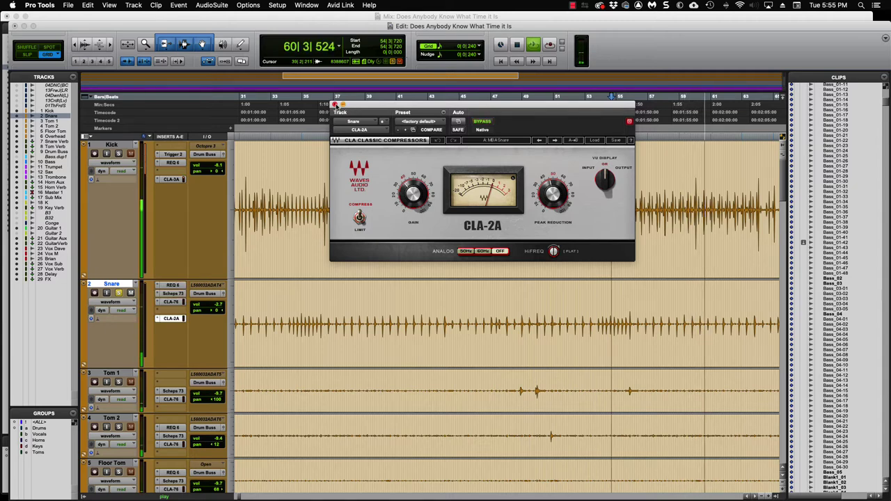
{"action": "left_click", "coordinate": [334, 103]}
{"action": "key", "text": "space"}
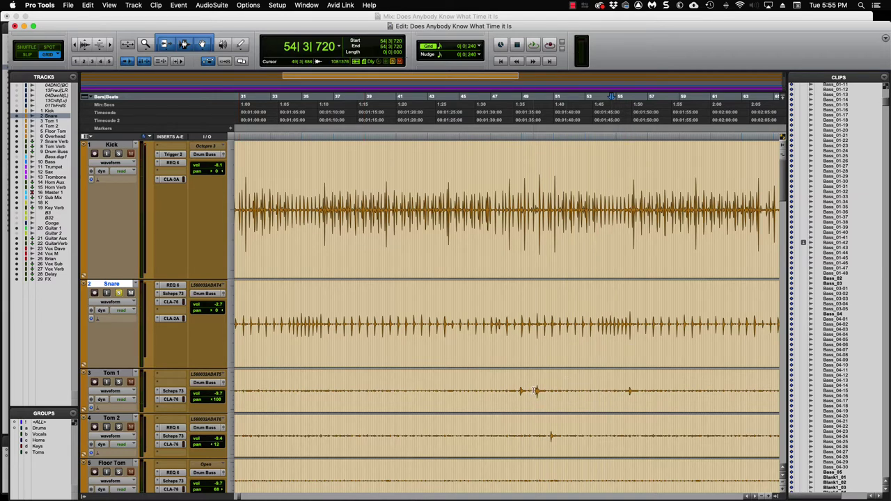
Loop a Tom 1 passage near bar 49 and check its Scheps 73 LOW, MID and HIGH bands
{"action": "left_click_drag", "start_coordinate": [532, 390], "coordinate": [542, 391]}
{"action": "key", "text": "space"}
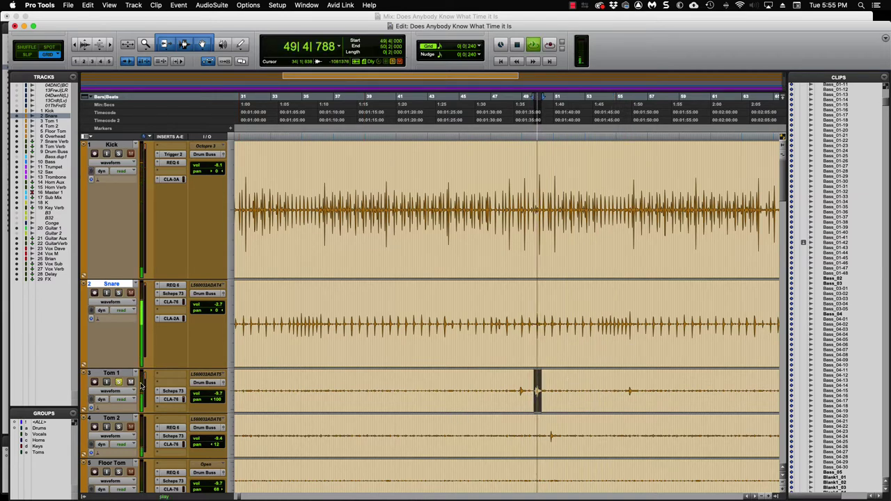
{"action": "left_click", "coordinate": [173, 392]}
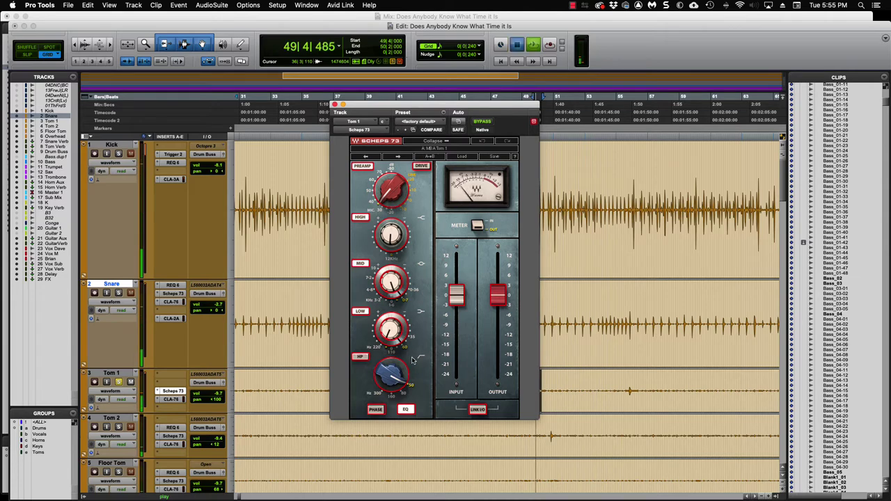
{"action": "key", "text": "space"}
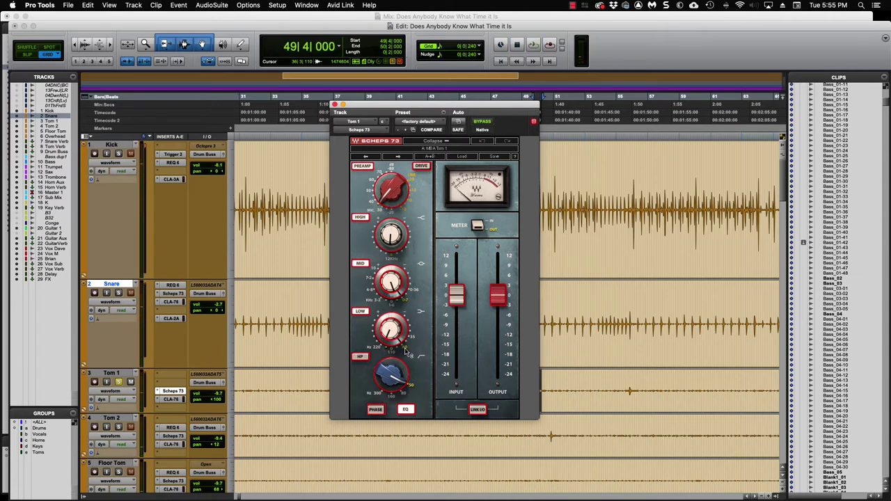
{"action": "left_click", "coordinate": [404, 349]}
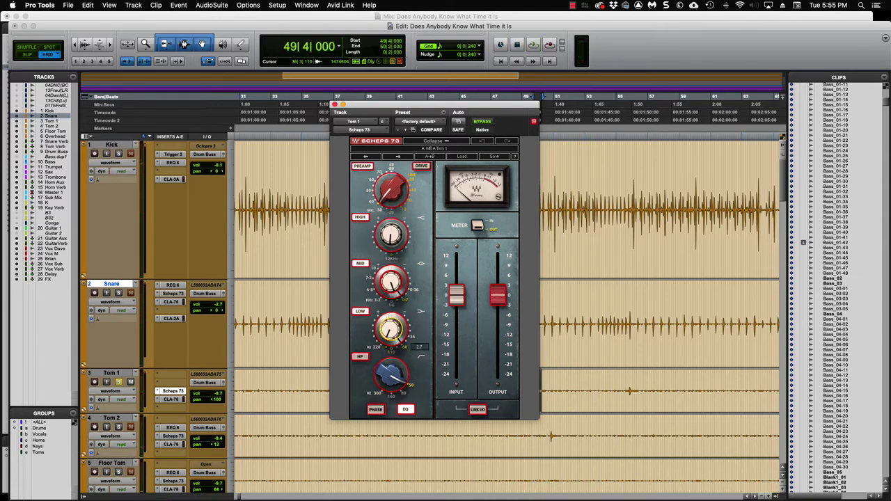
{"action": "left_click", "coordinate": [381, 278]}
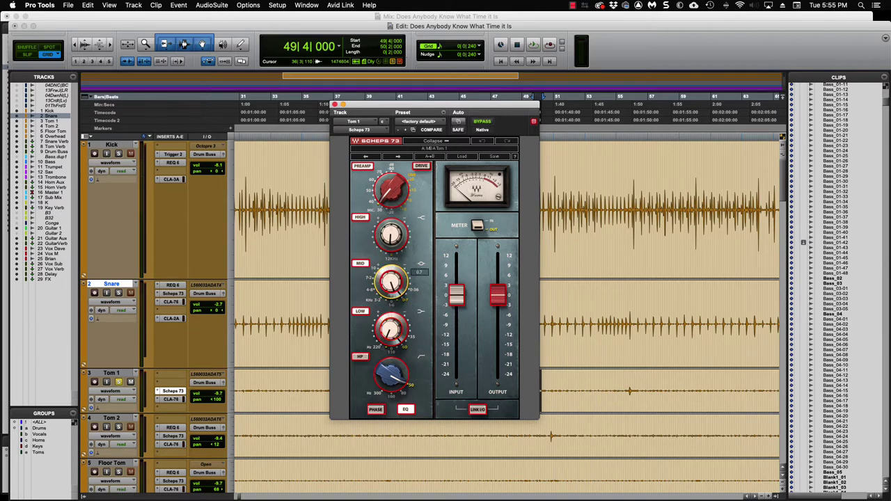
{"action": "left_click", "coordinate": [392, 236]}
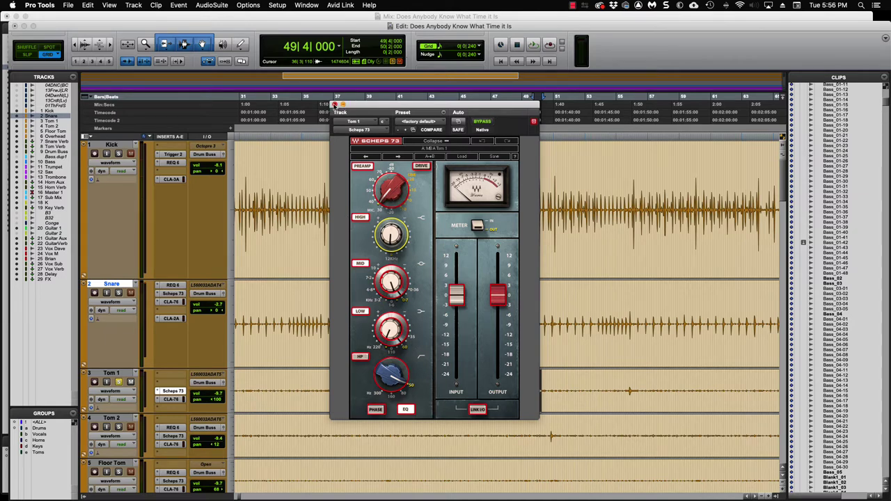
{"action": "left_click", "coordinate": [335, 104]}
Set Tom 1's CLA-76 attack to about 5.10 while looping playback, then close it
{"action": "left_click", "coordinate": [117, 374]}
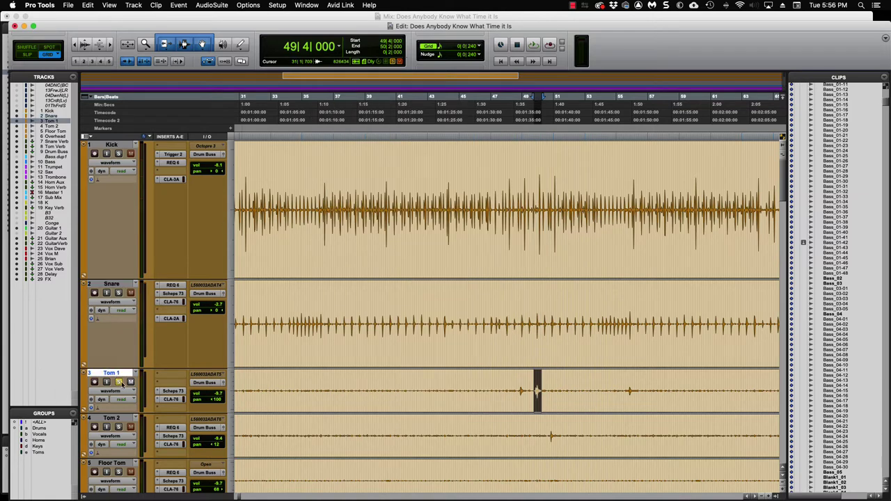
{"action": "left_click", "coordinate": [172, 400]}
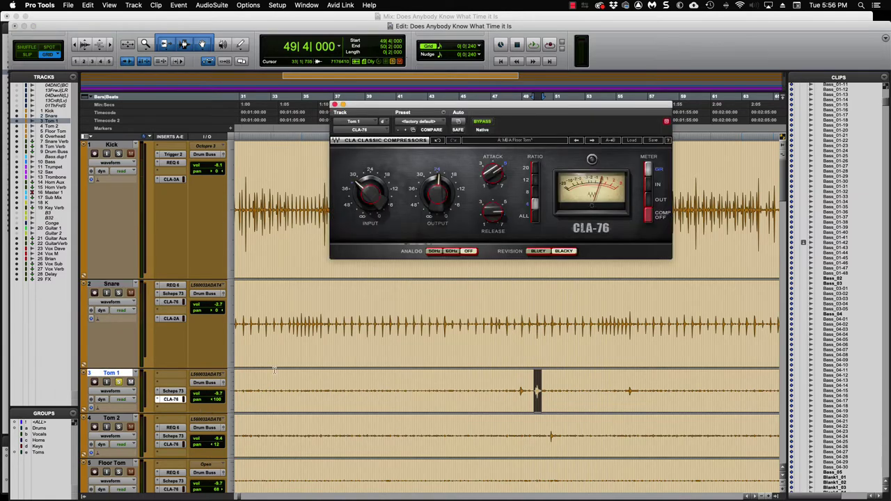
{"action": "key", "text": "space"}
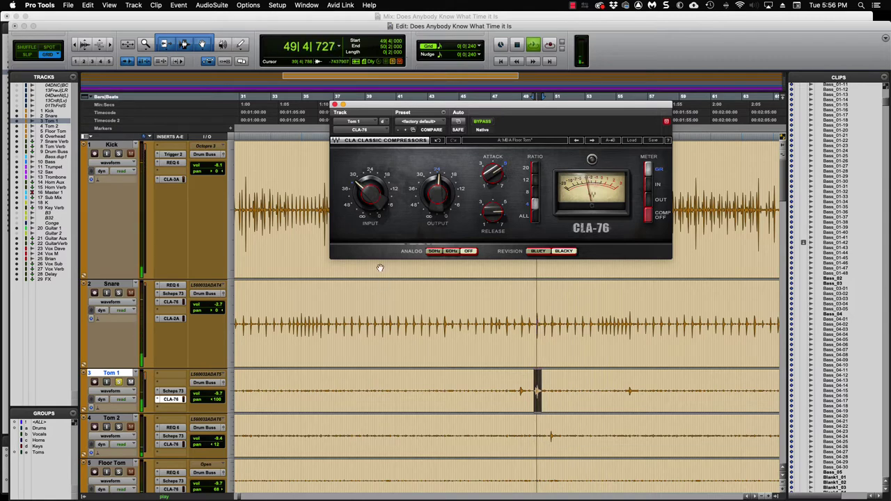
{"action": "mouse_move", "coordinate": [498, 177]}
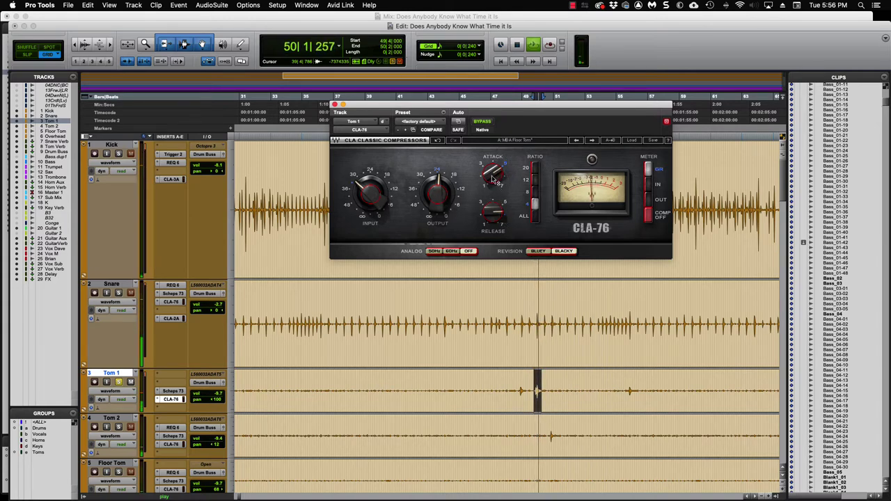
{"action": "left_click_drag", "start_coordinate": [492, 174], "coordinate": [492, 166]}
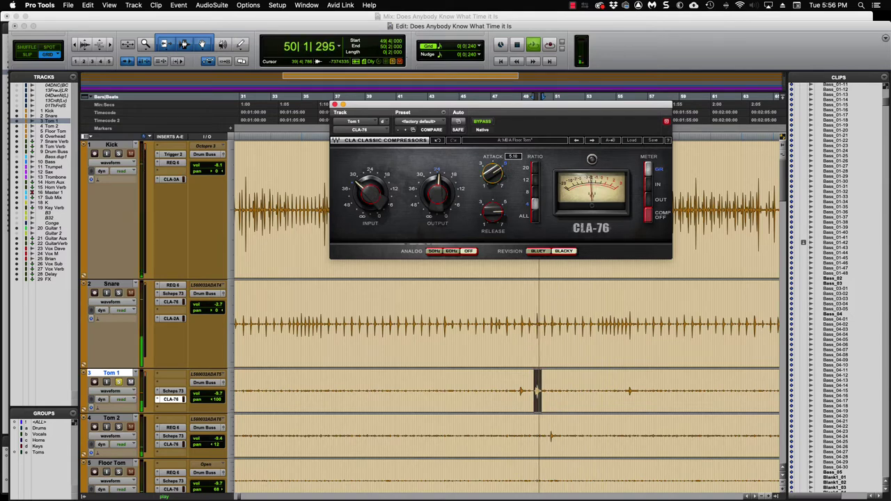
{"action": "key", "text": "space"}
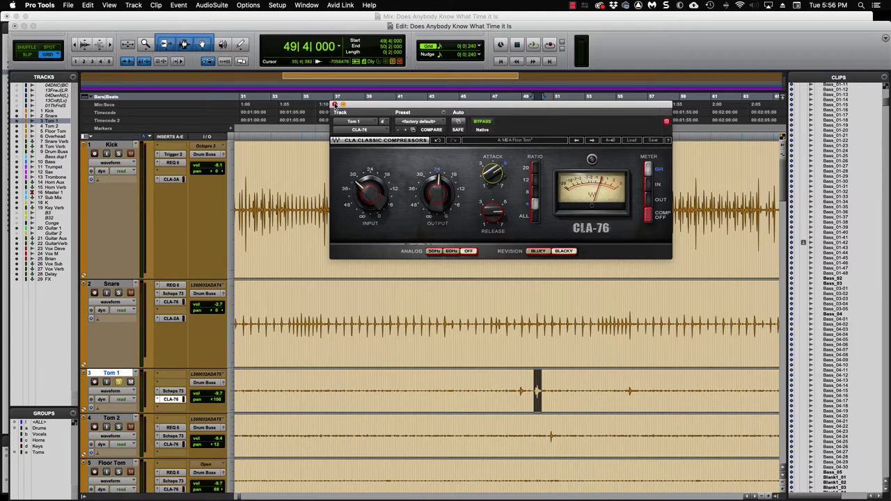
{"action": "left_click", "coordinate": [334, 105]}
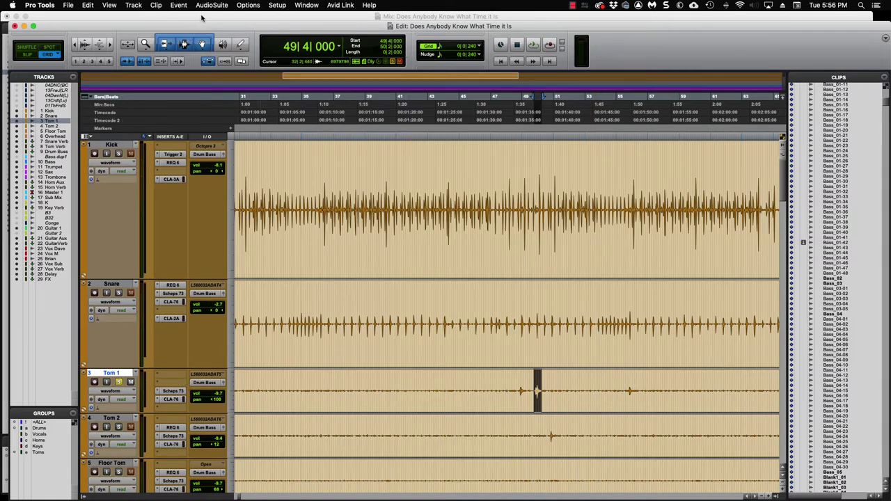
In the mixer, nudge Tom 2's pan from 12 to 11
{"action": "key", "text": "super+equal"}
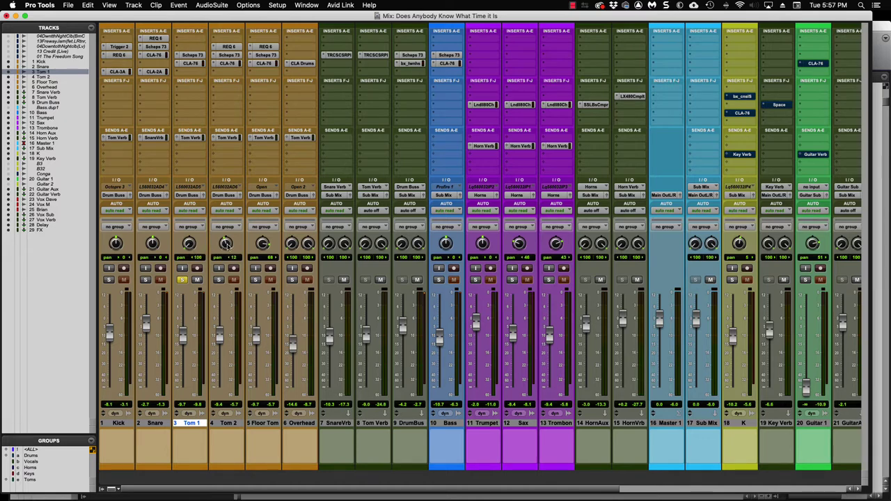
{"action": "left_click", "coordinate": [232, 423]}
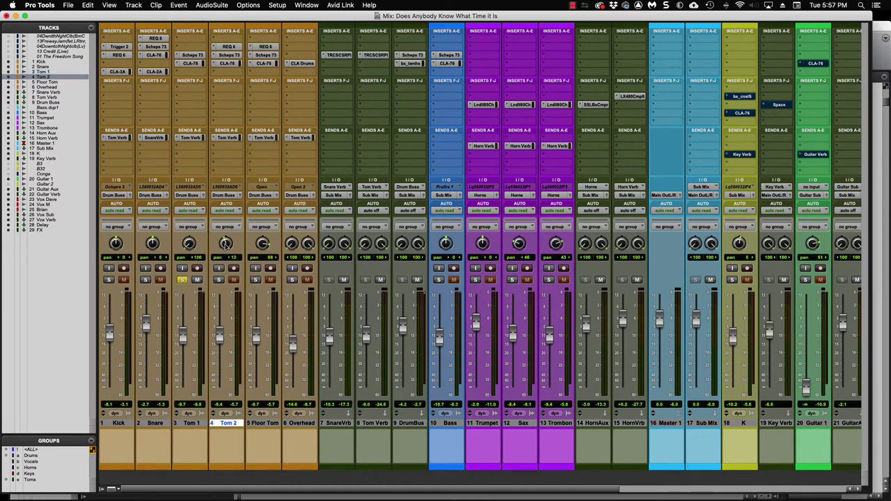
{"action": "left_click_drag", "start_coordinate": [226, 243], "coordinate": [225, 246]}
Move the solo from Tom 1 to Tom 2 and select two beats of Tom 2 at bar 7
{"action": "left_click", "coordinate": [181, 281]}
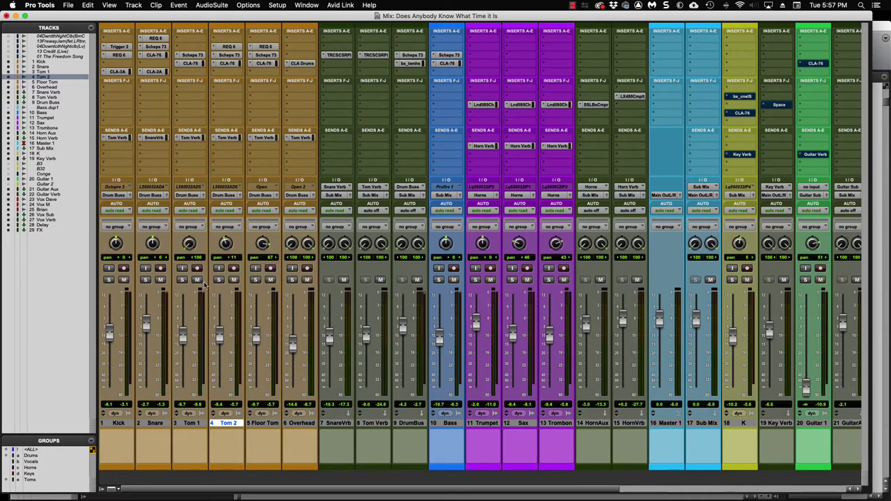
{"action": "left_click", "coordinate": [218, 280]}
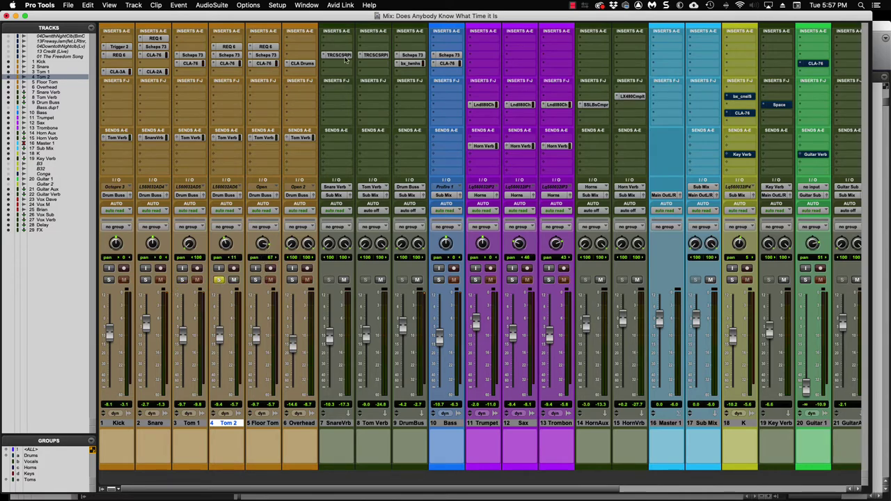
{"action": "key", "text": "super+equal"}
{"action": "left_click_drag", "start_coordinate": [333, 435], "coordinate": [341, 435]}
Loop the Tom 2 selection and check its Scheps 73 MID, LOW and HIGH band values
{"action": "key", "text": "space"}
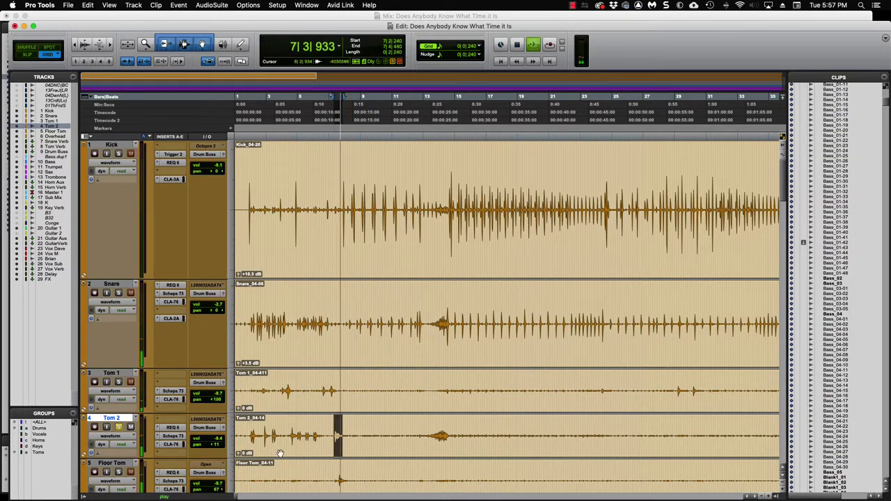
{"action": "left_click", "coordinate": [172, 438]}
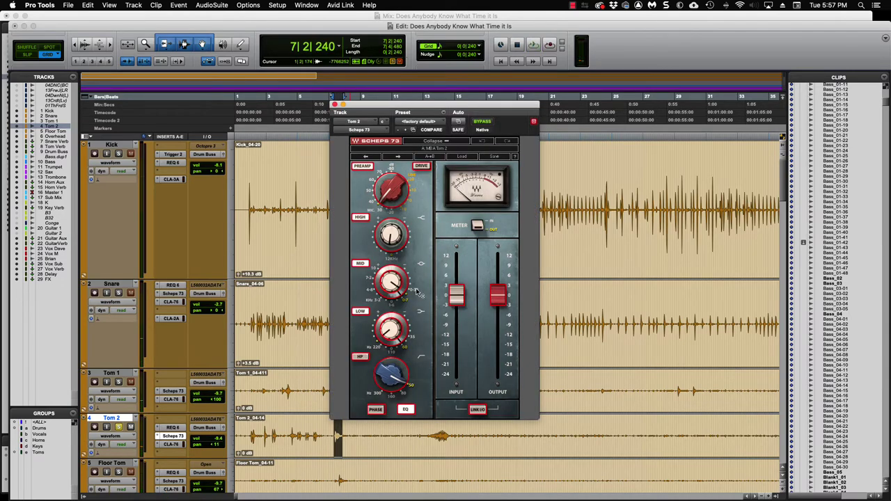
{"action": "mouse_move", "coordinate": [419, 293]}
{"action": "left_click", "coordinate": [404, 280]}
{"action": "left_click", "coordinate": [387, 333]}
{"action": "left_click", "coordinate": [391, 235]}
Move the Scheps 73 window to the right and audition the Tom 2 loop
{"action": "left_click_drag", "start_coordinate": [437, 107], "coordinate": [566, 94]}
{"action": "key", "text": "space"}
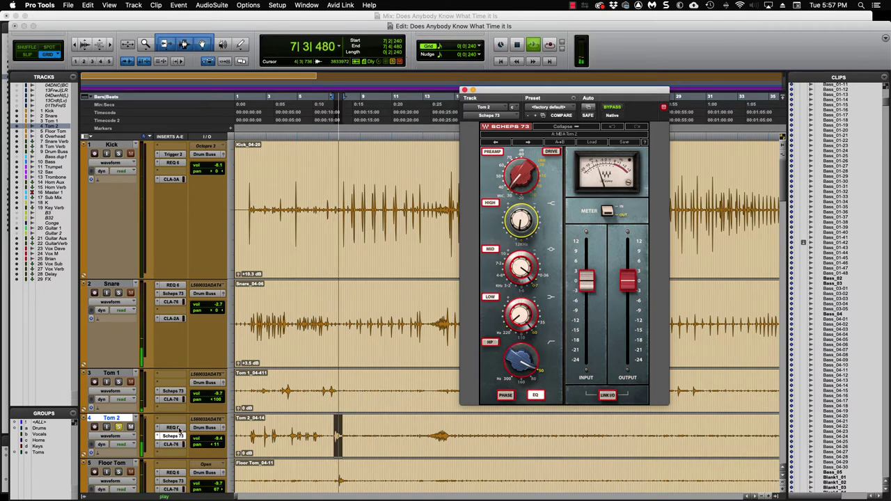
{"action": "key", "text": "space"}
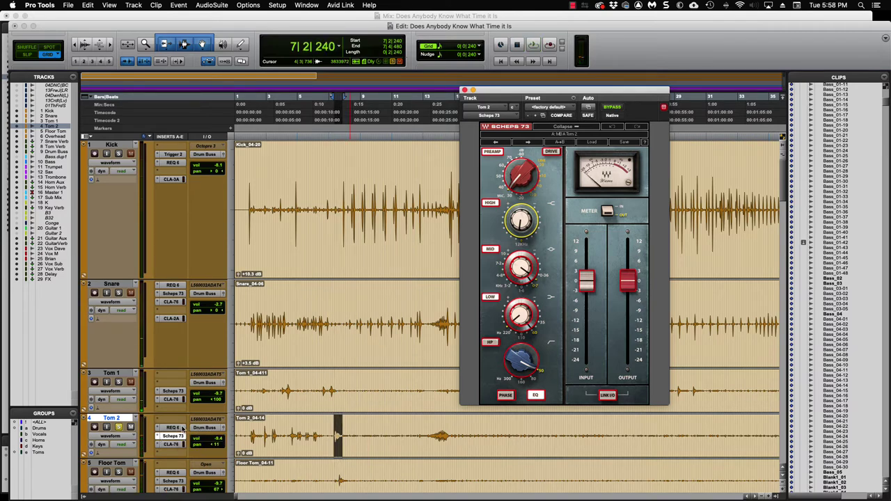
Open Tom 2's REQ 6 and bypass both it and the CLA-76 compressor
{"action": "left_click", "coordinate": [173, 428]}
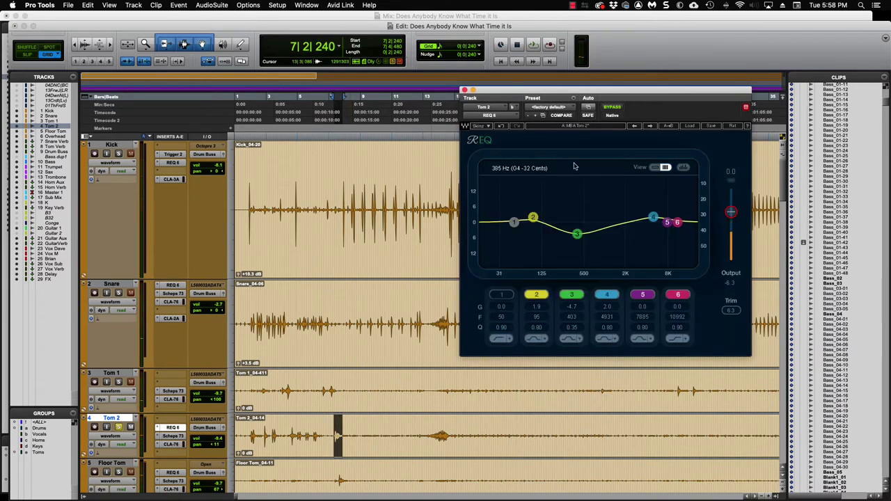
{"action": "left_click_drag", "start_coordinate": [618, 98], "coordinate": [532, 91]}
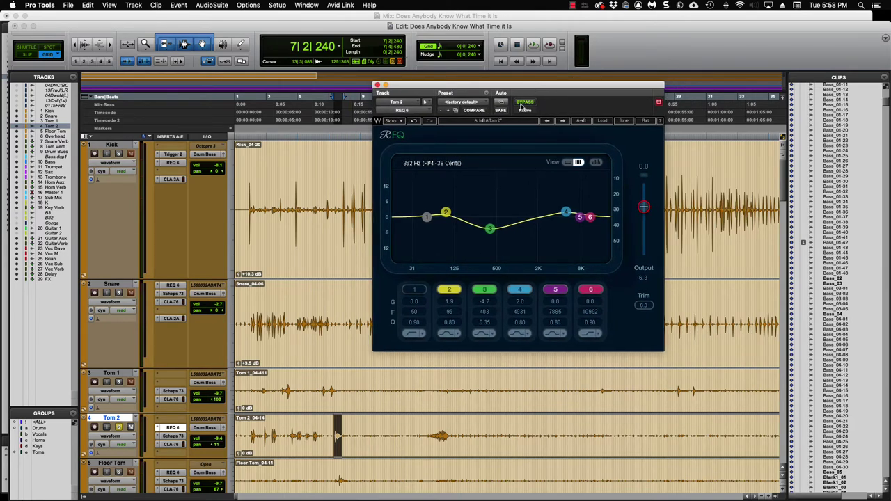
{"action": "left_click", "coordinate": [525, 103]}
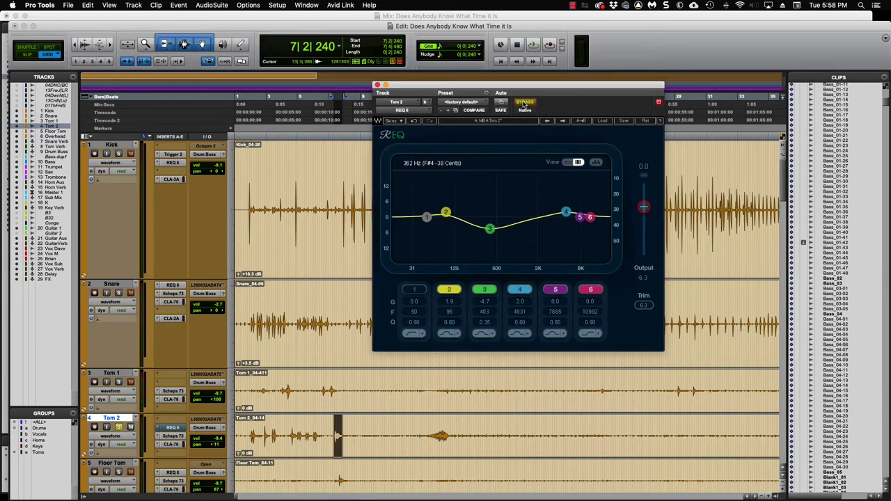
{"action": "left_click", "coordinate": [167, 444], "text": "super"}
Play the loop comparing REQ 6 on and off, then inspect its 4931 Hz band
{"action": "key", "text": "space"}
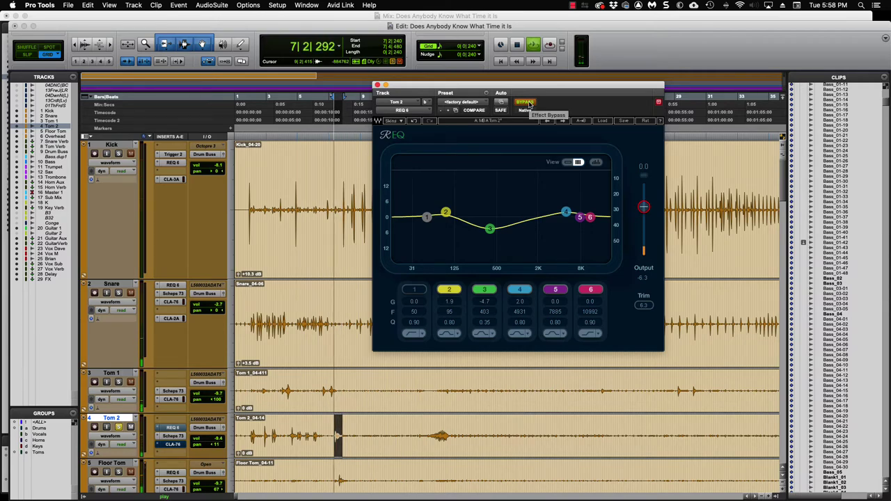
{"action": "left_click", "coordinate": [528, 104]}
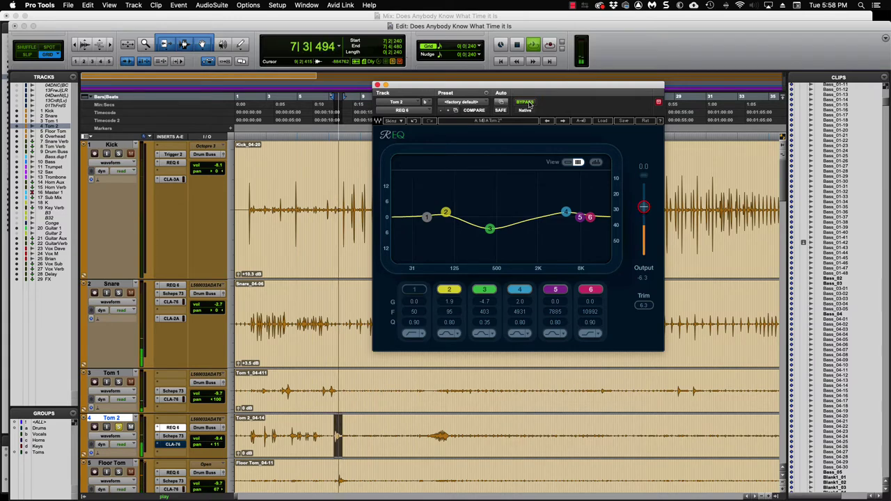
{"action": "key", "text": "space"}
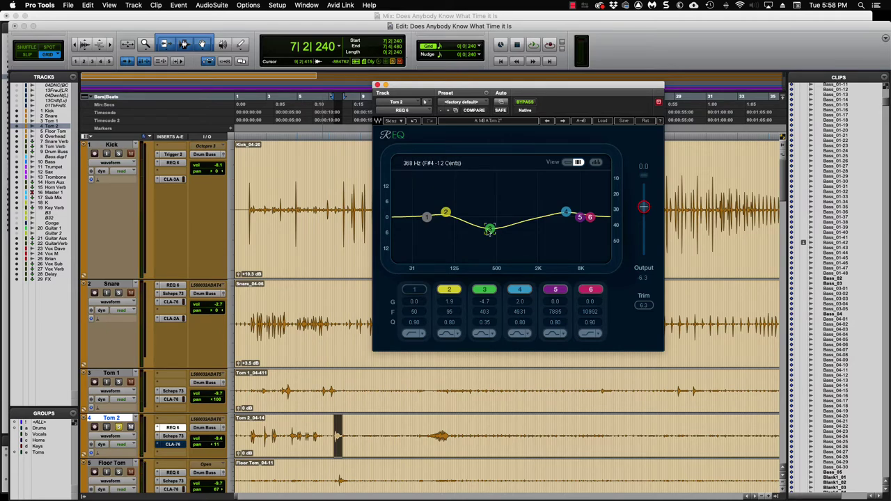
{"action": "left_click", "coordinate": [566, 212]}
Switch Tom 2's CLA-76 compressor back on and lower its input
{"action": "left_click", "coordinate": [175, 444]}
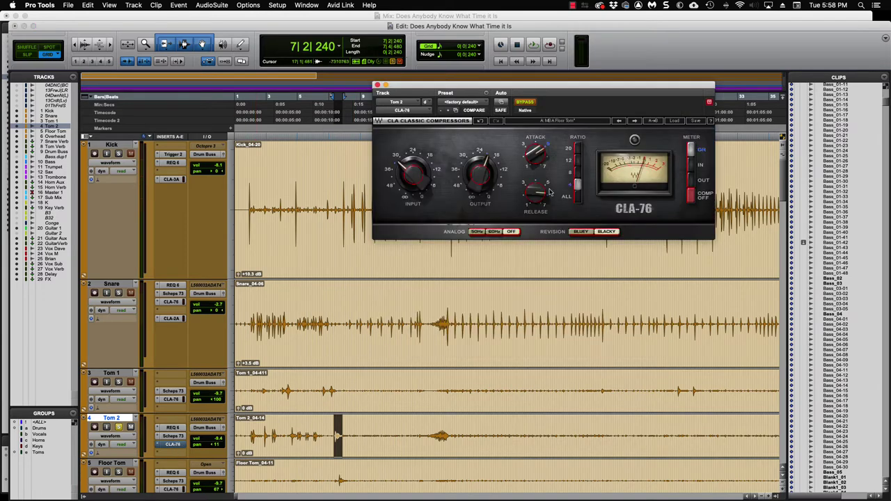
{"action": "left_click", "coordinate": [533, 104]}
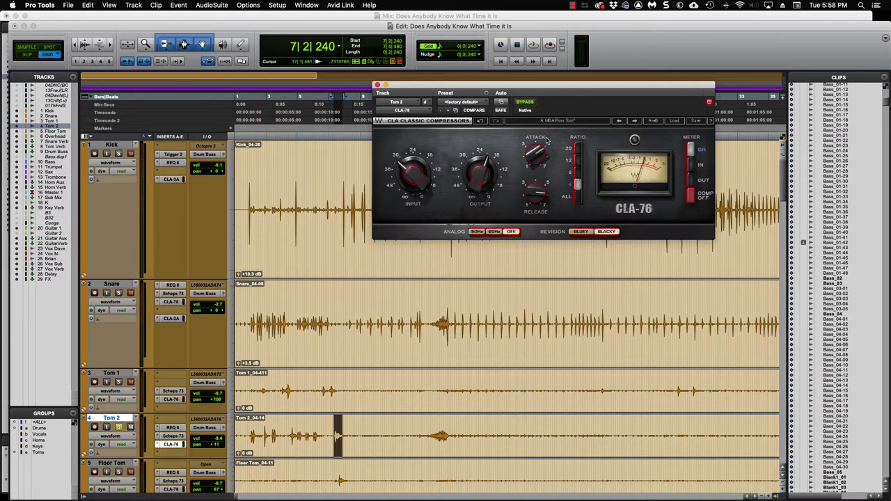
{"action": "left_click_drag", "start_coordinate": [413, 174], "coordinate": [413, 162]}
Play the loop comparing the compressor against bypass, leave it engaged, and unsolo Tom 2
{"action": "key", "text": "space"}
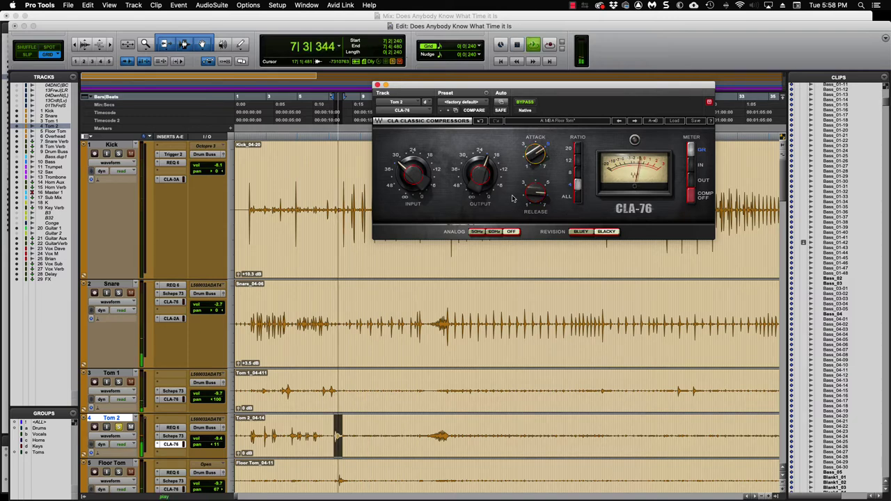
{"action": "left_click", "coordinate": [527, 103]}
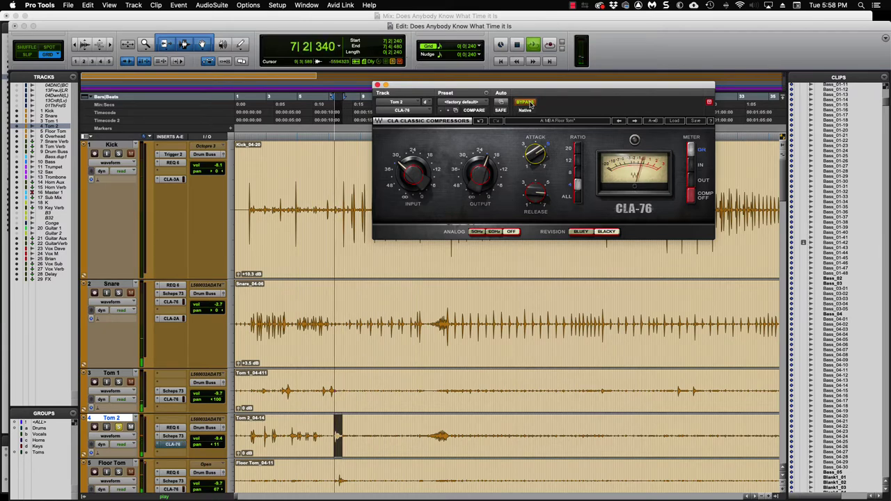
{"action": "left_click", "coordinate": [527, 102]}
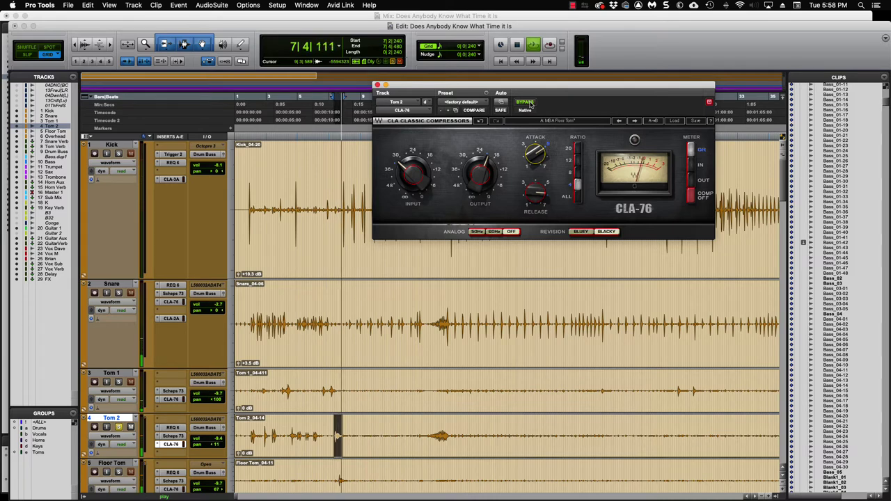
{"action": "key", "text": "space"}
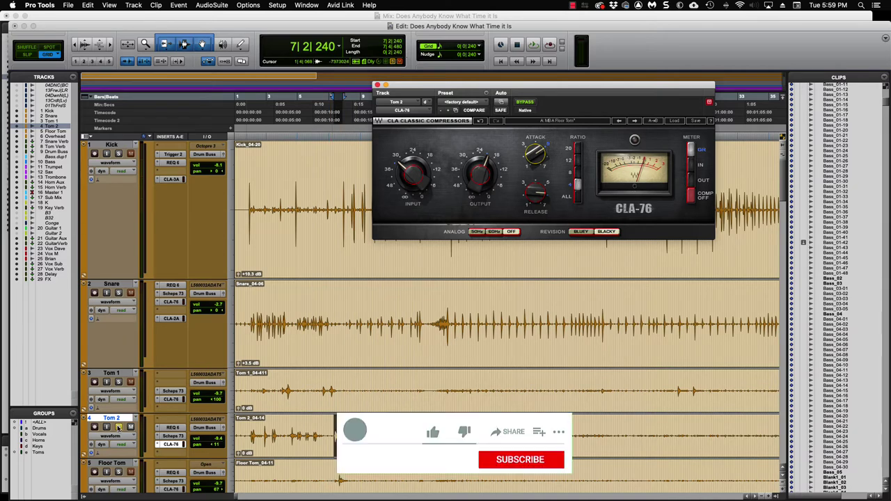
{"action": "left_click", "coordinate": [119, 428]}
Solo Floor Tom, loop a short drum selection, and check its REQ 6 then Scheps 73 EQ
{"action": "left_click", "coordinate": [118, 473]}
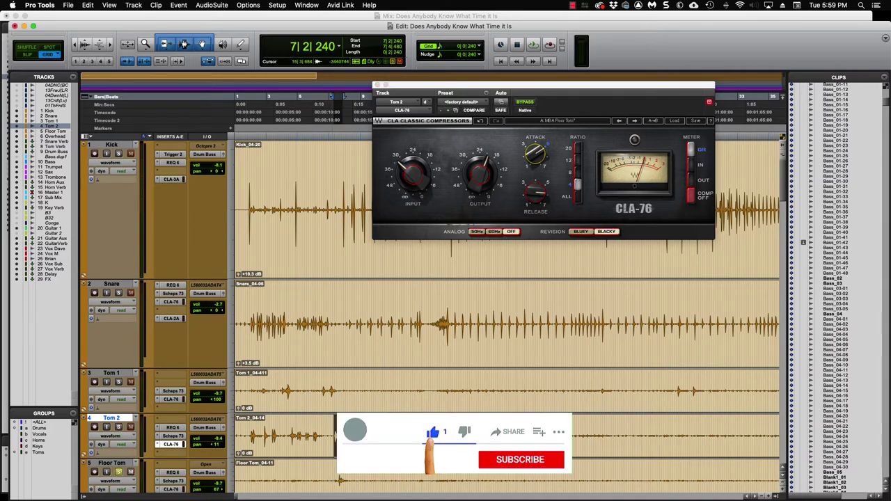
{"action": "left_click_drag", "start_coordinate": [340, 480], "coordinate": [351, 478]}
{"action": "scroll", "coordinate": [351, 478], "scroll_direction": "down", "scroll_amount": 3}
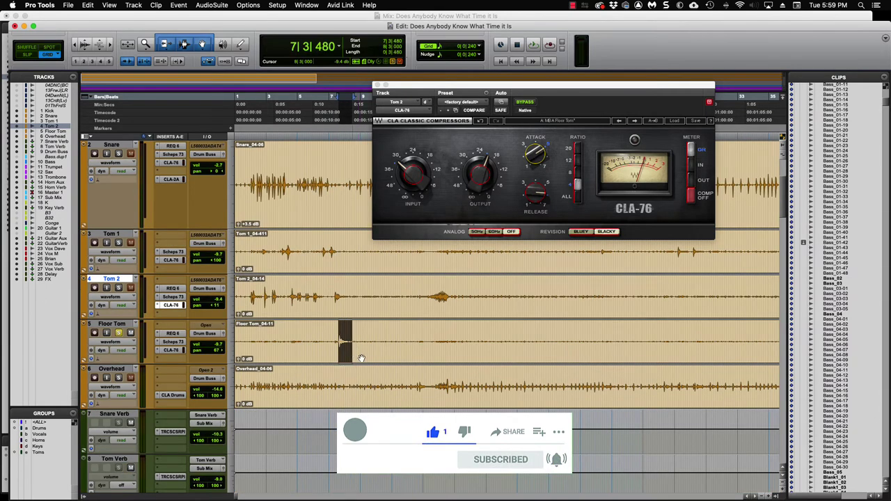
{"action": "key", "text": "space"}
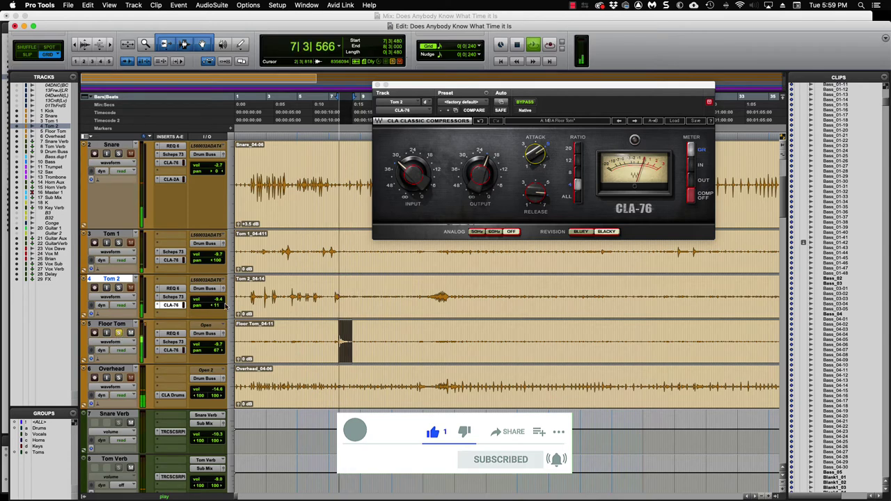
{"action": "left_click", "coordinate": [172, 334]}
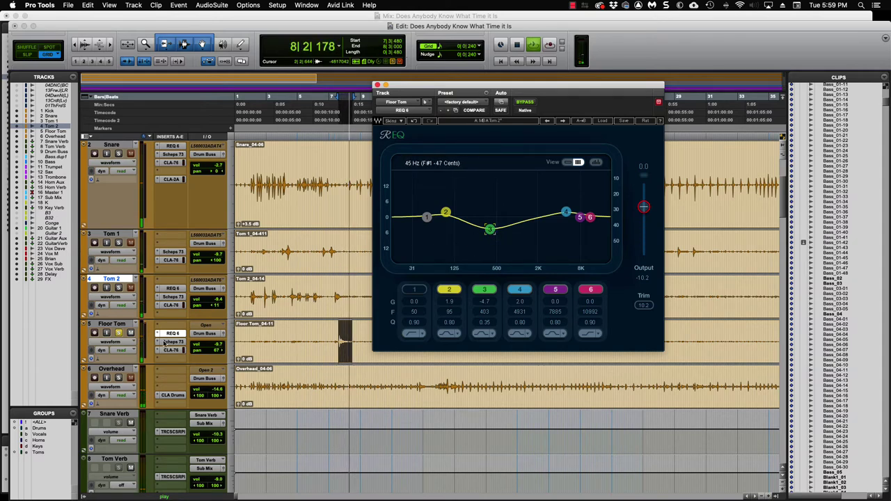
{"action": "left_click", "coordinate": [172, 341]}
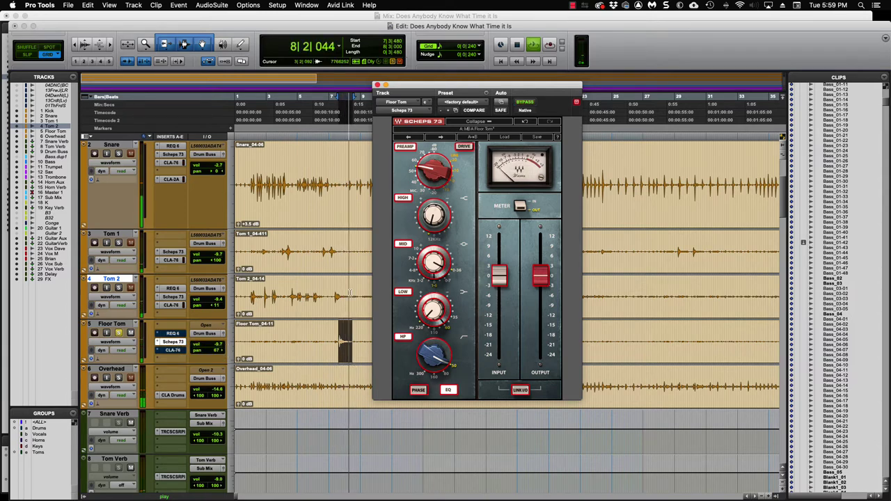
Reposition Floor Tom's Scheps 73 window and cut its MID band to -6.8 dB
{"action": "left_click_drag", "start_coordinate": [550, 89], "coordinate": [570, 78]}
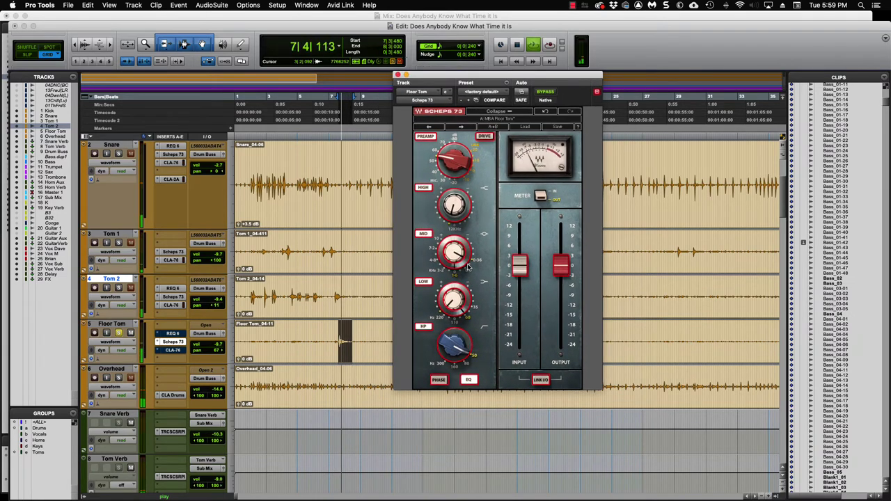
{"action": "mouse_move", "coordinate": [458, 281]}
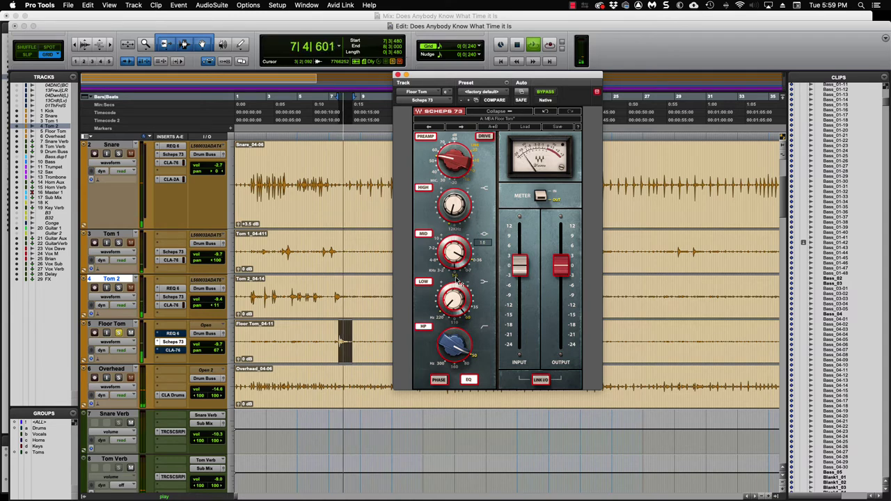
{"action": "left_click", "coordinate": [454, 255]}
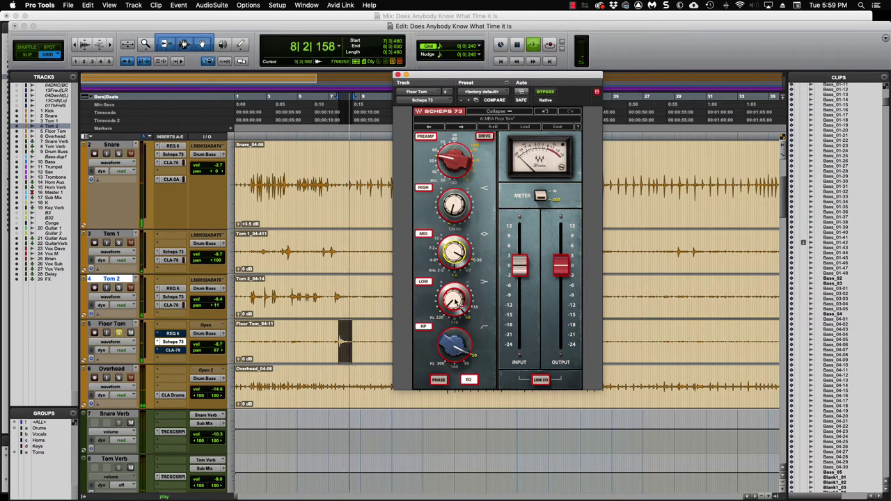
{"action": "mouse_move", "coordinate": [451, 300]}
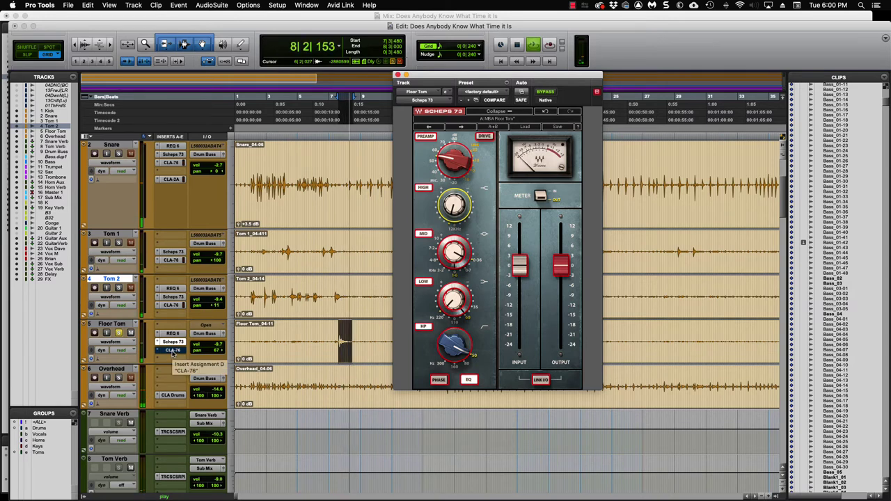
Switch on Floor Tom's CLA-76 with input about 30 and attack about 5.16
{"action": "left_click", "coordinate": [172, 351]}
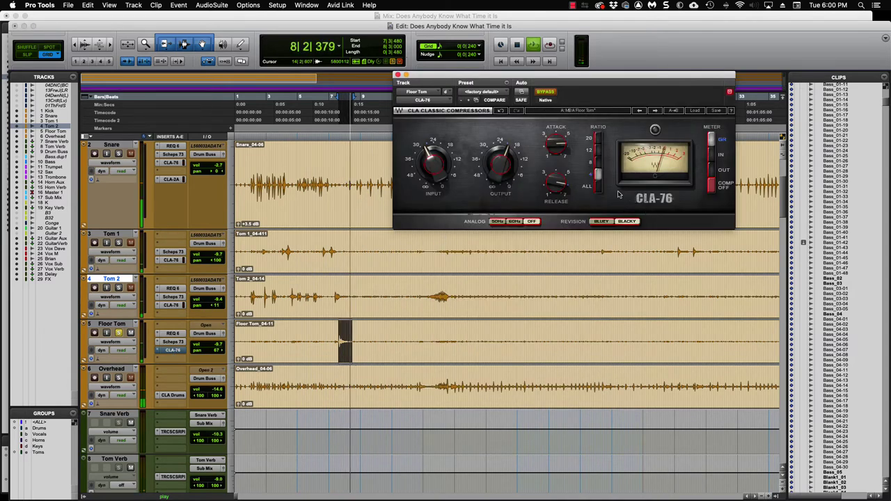
{"action": "key", "text": "space"}
{"action": "left_click_drag", "start_coordinate": [580, 77], "coordinate": [530, 117]}
{"action": "key", "text": "space"}
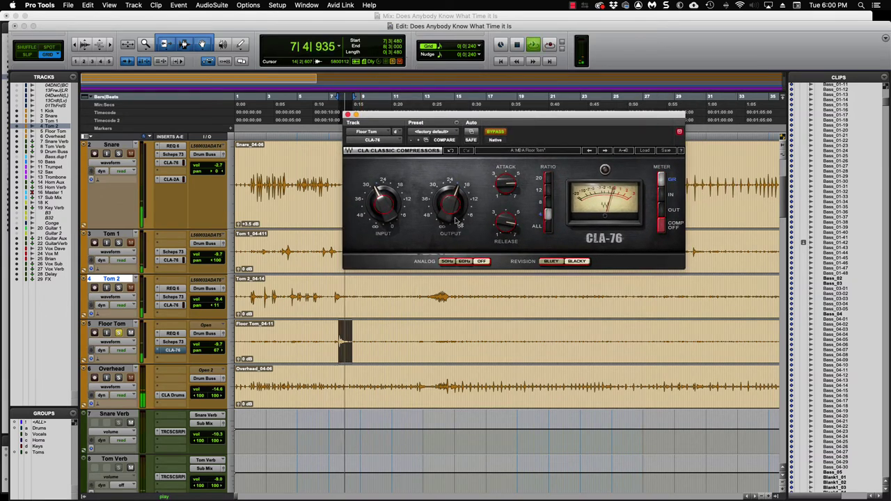
{"action": "left_click", "coordinate": [497, 134]}
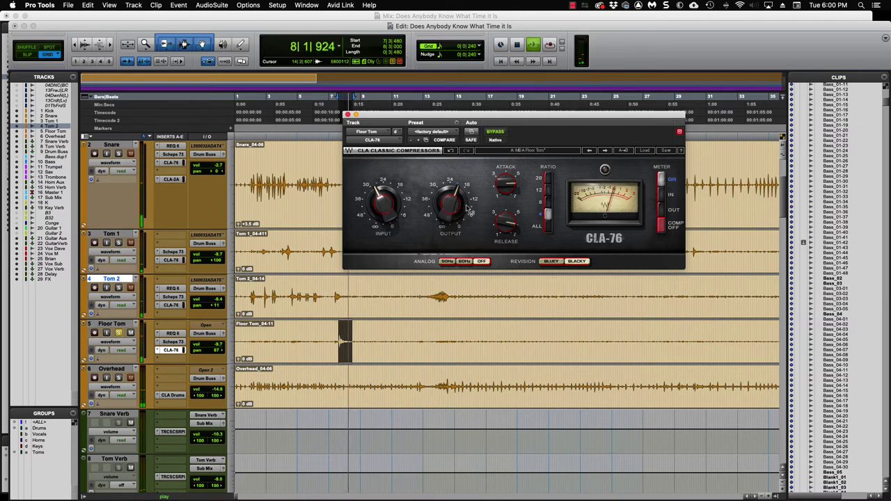
{"action": "left_click_drag", "start_coordinate": [387, 210], "coordinate": [387, 237]}
{"action": "left_click_drag", "start_coordinate": [506, 182], "coordinate": [506, 177]}
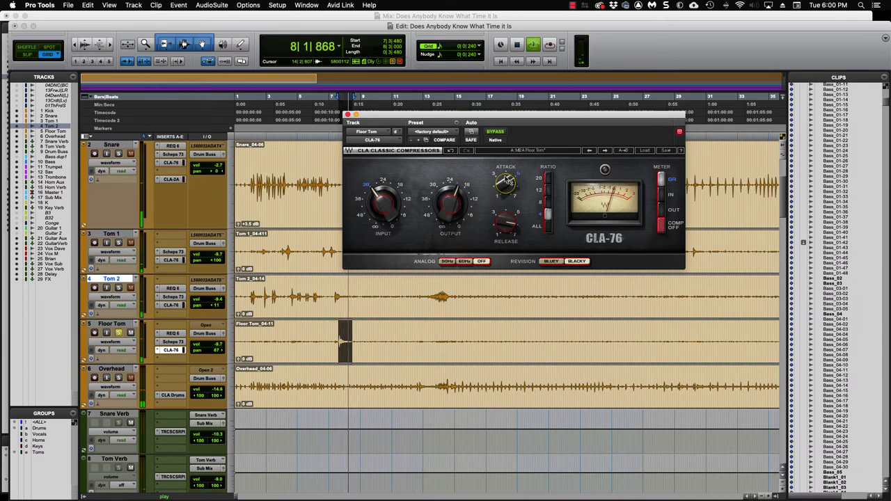
Adjust the CLA-76 release, then trim REQ 6's band 4 boost to about 0.2 dB near 5149 Hz
{"action": "left_click", "coordinate": [506, 222]}
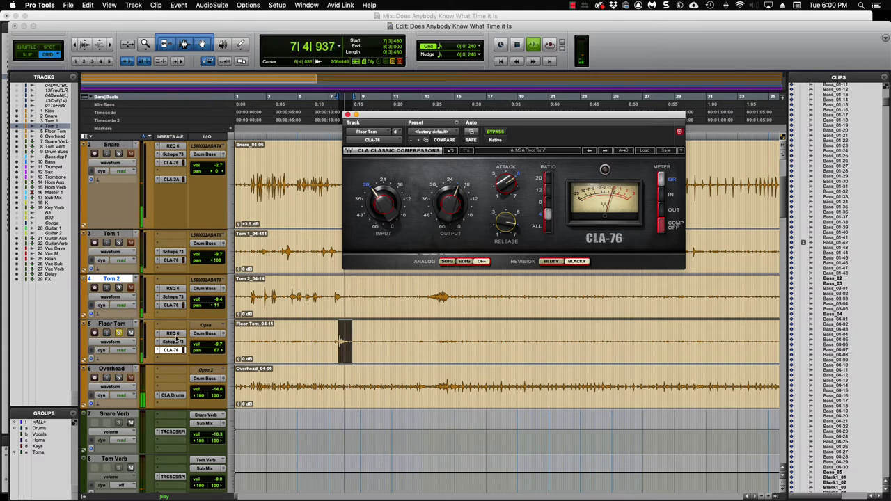
{"action": "left_click", "coordinate": [172, 333]}
{"action": "mouse_move", "coordinate": [540, 242]}
{"action": "left_mouse_down"}
{"action": "mouse_move", "coordinate": [552, 246]}
{"action": "mouse_move", "coordinate": [537, 247]}
{"action": "left_mouse_up"}
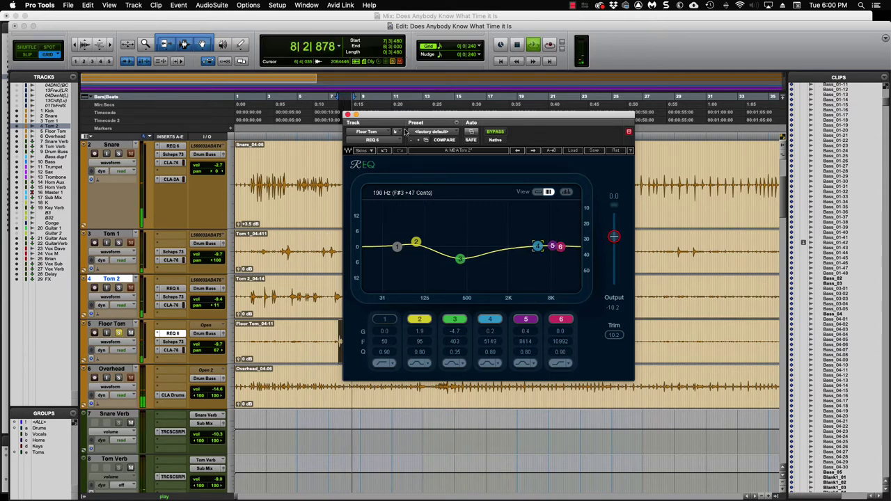
Close the EQ, select and audition a new drum range from 6|2|720, then select the Overhead track
{"action": "left_click", "coordinate": [347, 115]}
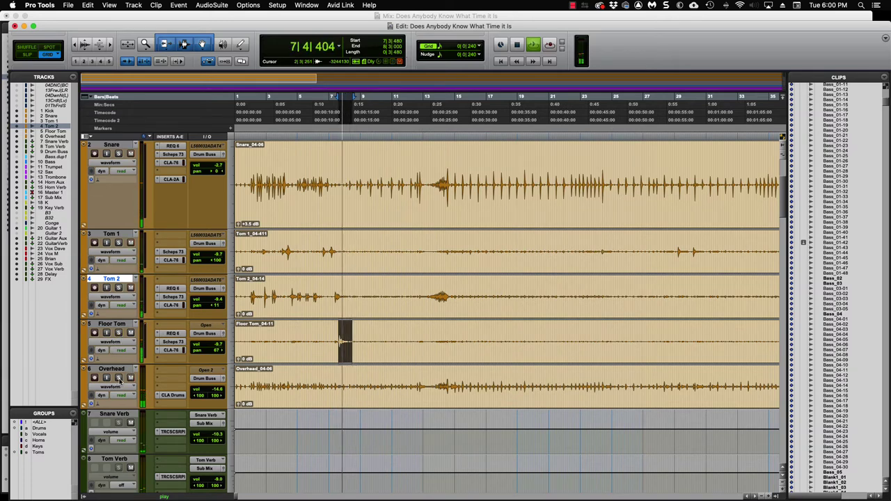
{"action": "key", "text": "space"}
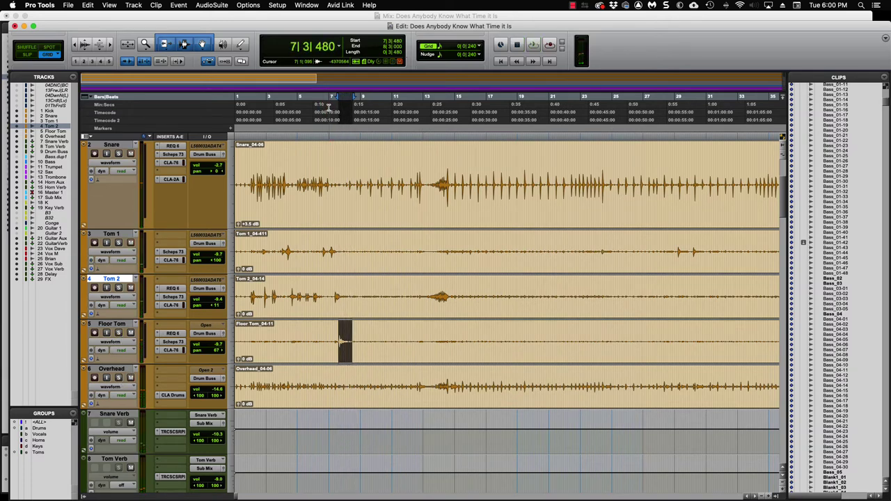
{"action": "mouse_move", "coordinate": [325, 113]}
{"action": "left_mouse_down"}
{"action": "mouse_move", "coordinate": [354, 111]}
{"action": "mouse_move", "coordinate": [320, 99]}
{"action": "left_mouse_up"}
{"action": "key", "text": "space"}
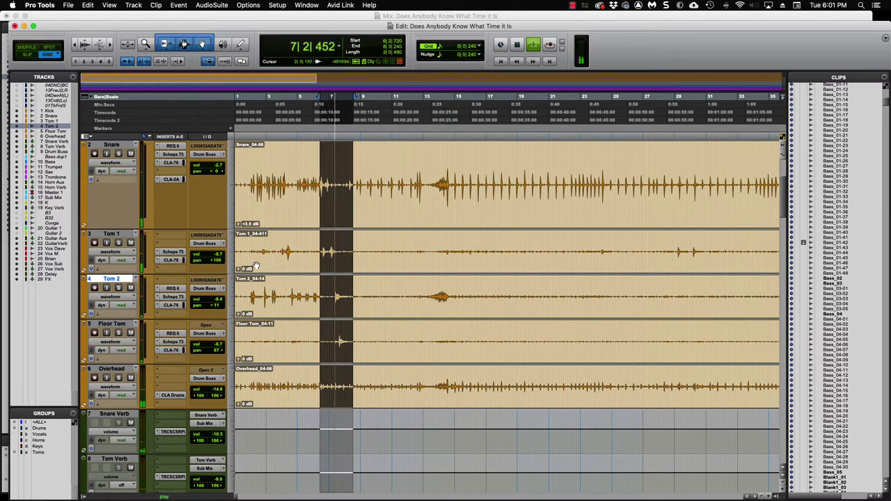
{"action": "key", "text": "space"}
{"action": "key", "text": "space"}
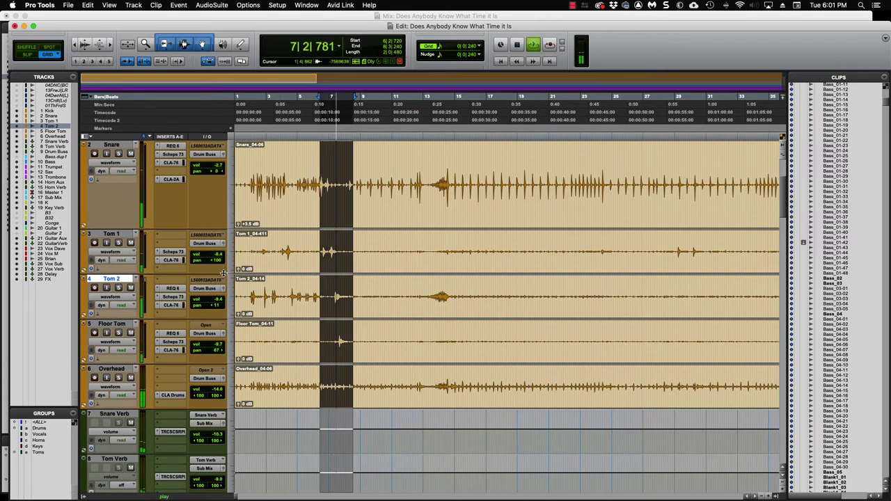
{"action": "key", "text": "space"}
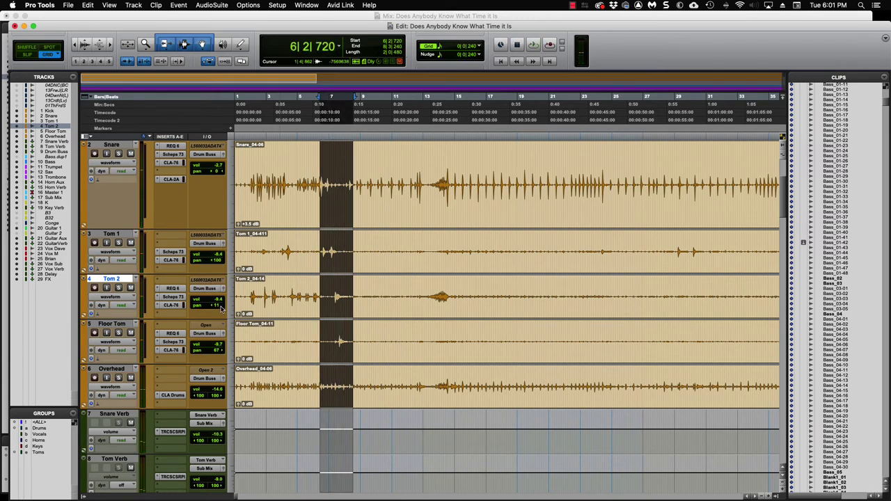
{"action": "left_click", "coordinate": [111, 369]}
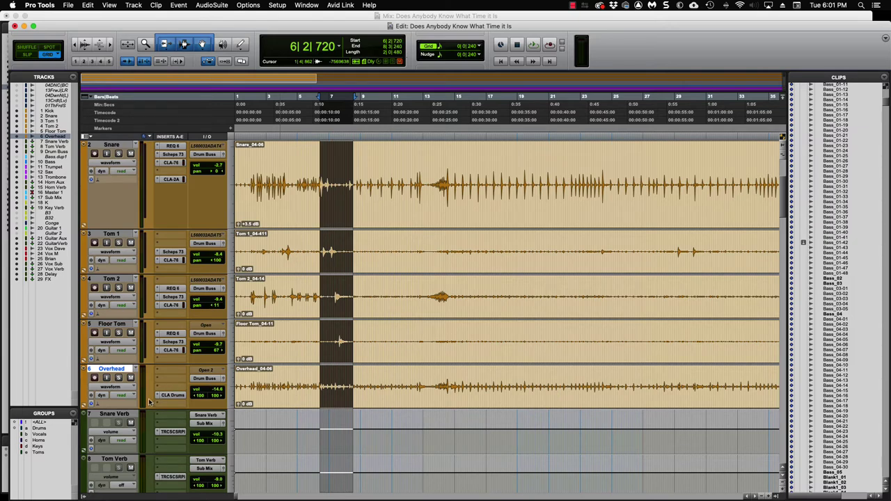
Open the Overhead's CLA Drums and lower its Bass to -3.9
{"action": "left_click", "coordinate": [173, 397]}
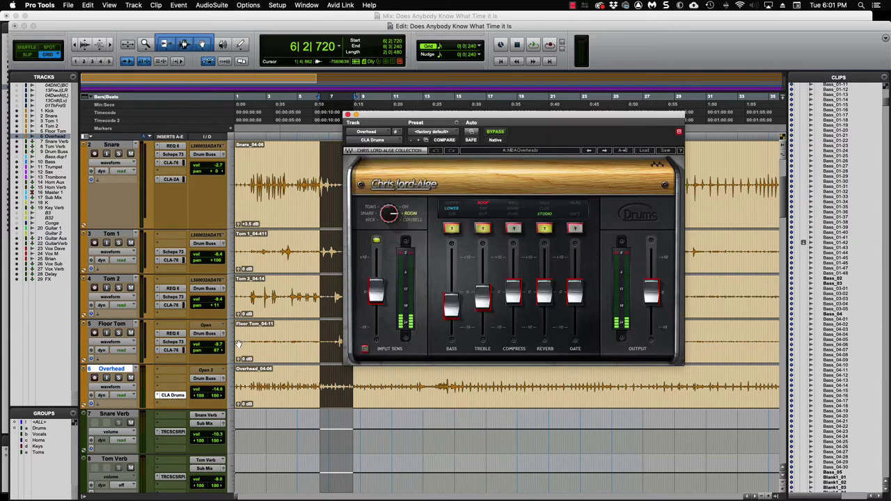
{"action": "left_click_drag", "start_coordinate": [555, 122], "coordinate": [420, 85]}
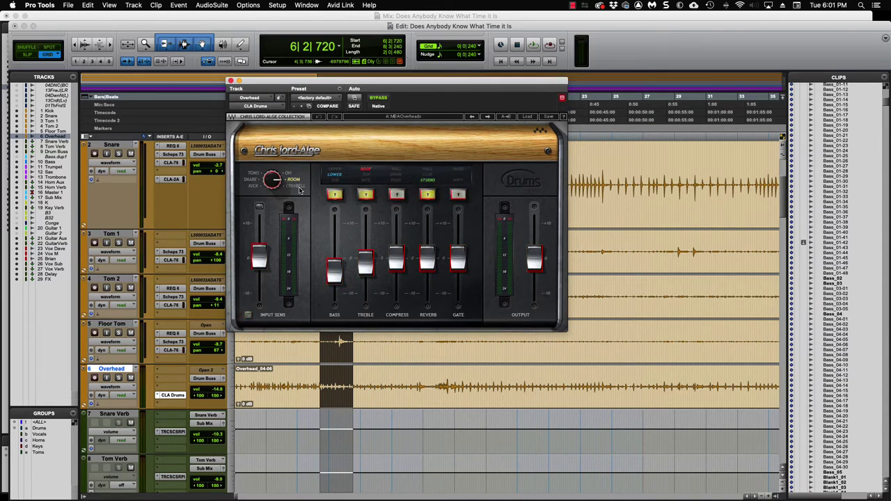
{"action": "left_click", "coordinate": [334, 272]}
Play the overheads comparing CLA Drums against bypass, leave it active, and close the plug-in
{"action": "left_click", "coordinate": [117, 377]}
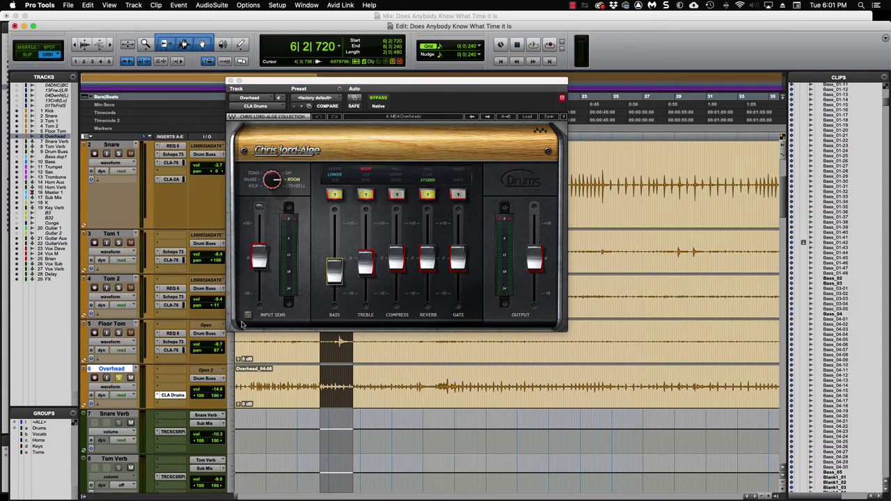
{"action": "key", "text": "space"}
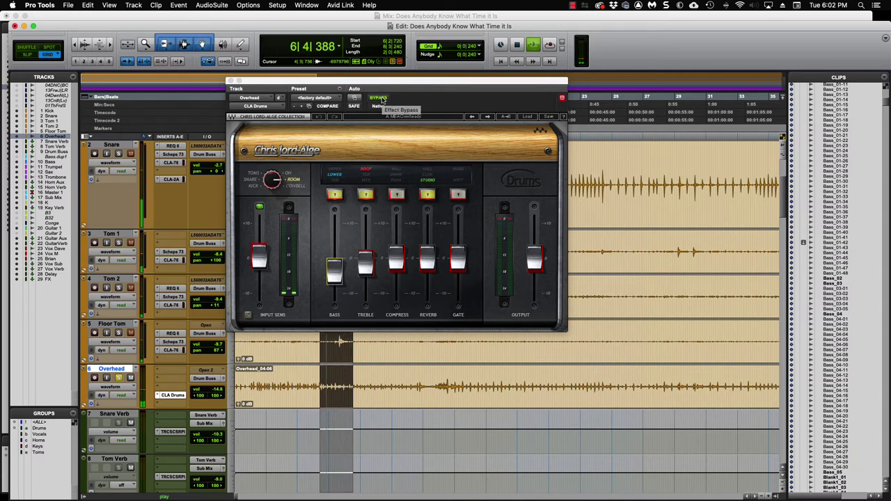
{"action": "left_click", "coordinate": [378, 98]}
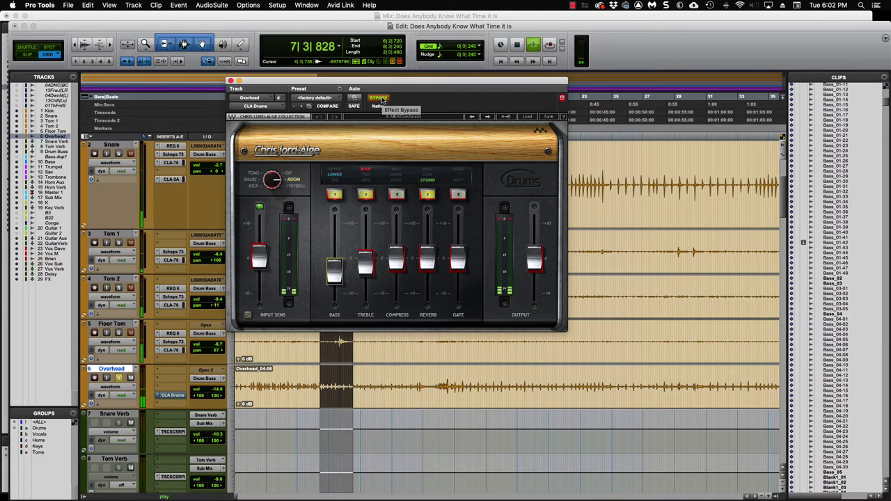
{"action": "left_click", "coordinate": [382, 99]}
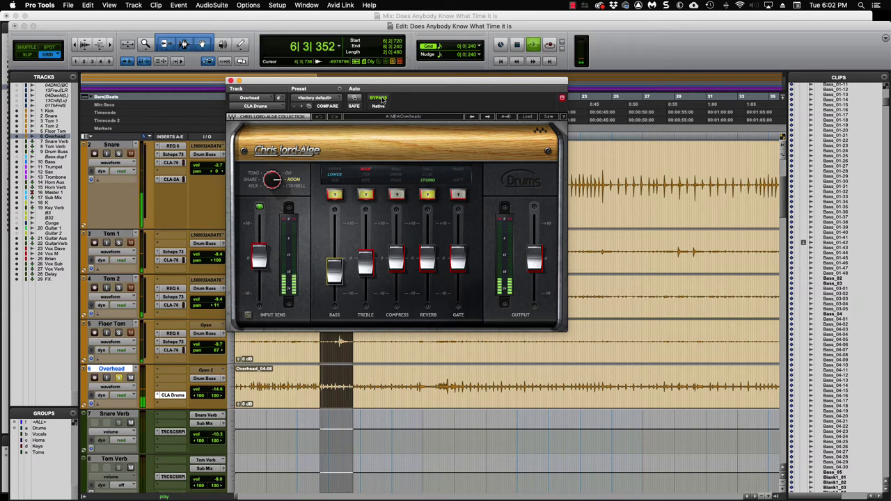
{"action": "left_click", "coordinate": [382, 99]}
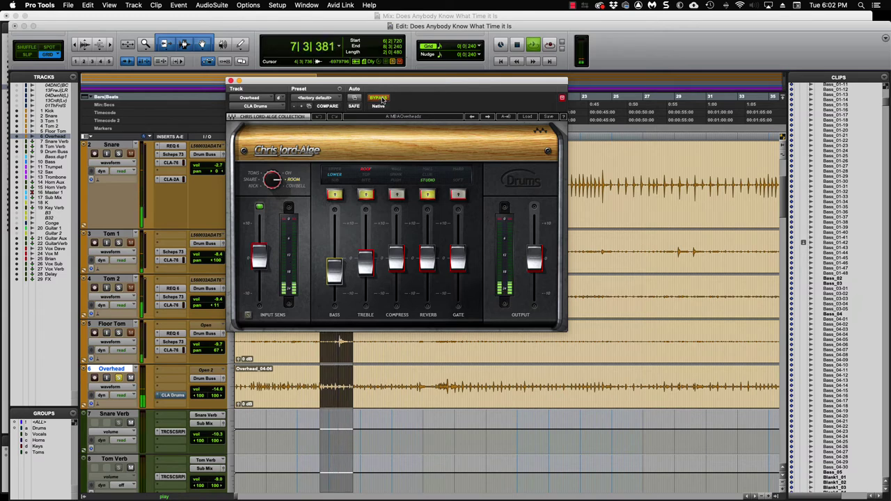
{"action": "left_click", "coordinate": [382, 99]}
{"action": "key", "text": "space"}
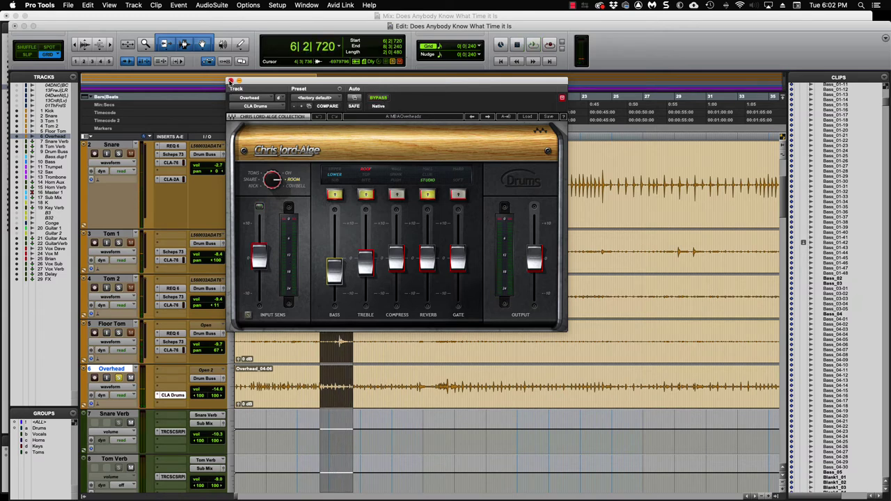
{"action": "left_click", "coordinate": [231, 81]}
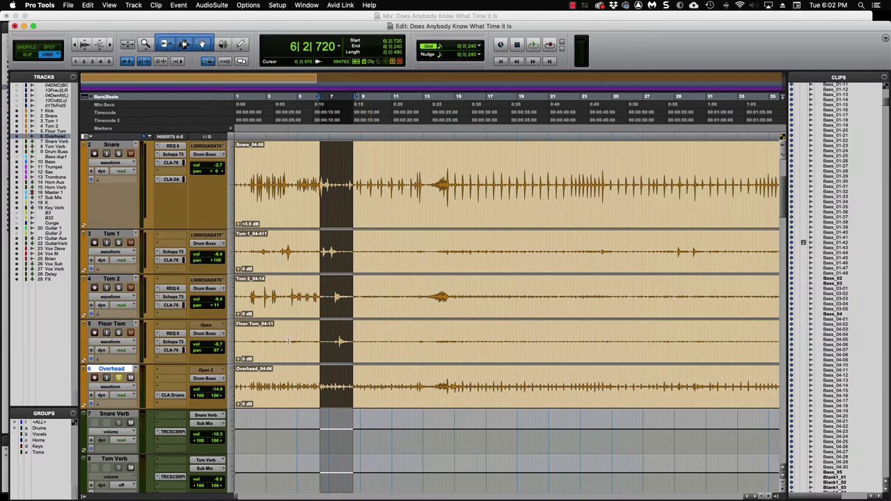
In the Mix window, select Snare Verb and play the soloed Snare track
{"action": "key", "text": "super+equal"}
{"action": "left_click", "coordinate": [345, 424]}
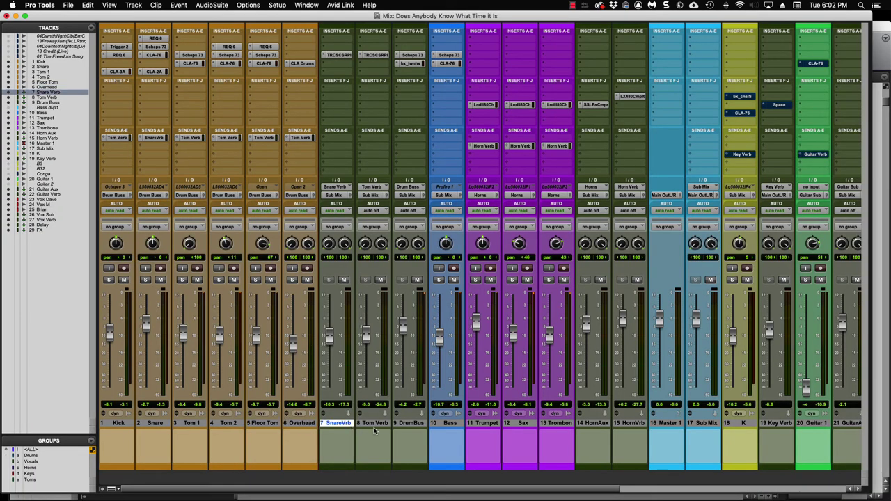
{"action": "left_click", "coordinate": [145, 279]}
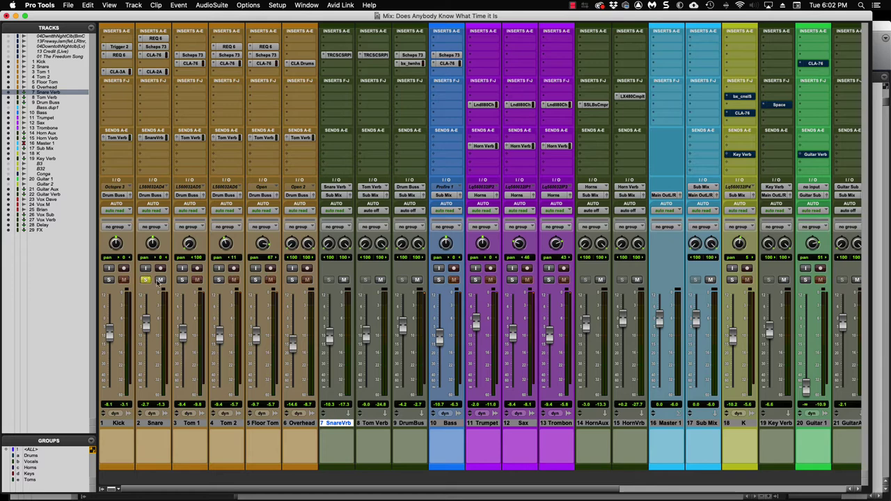
{"action": "key", "text": "space"}
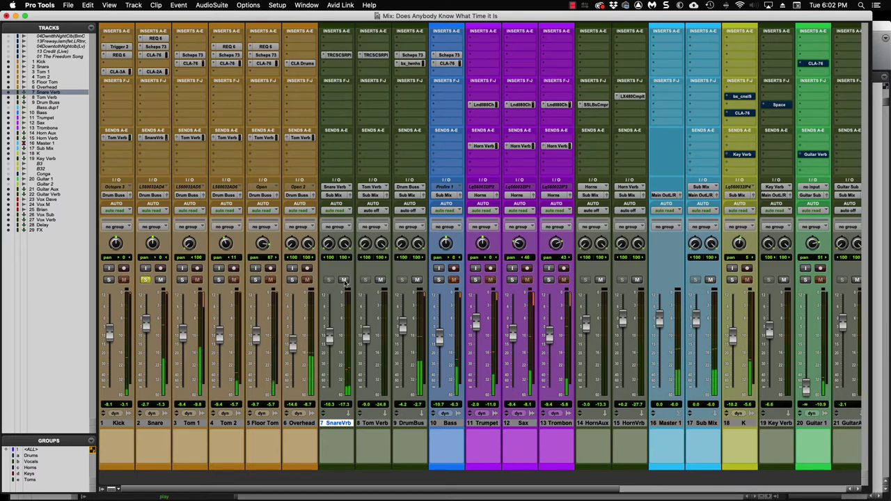
Toggle Snare Verb's mute during playback to compare the snare with and without reverb
{"action": "left_click", "coordinate": [345, 280]}
{"action": "left_click", "coordinate": [344, 280]}
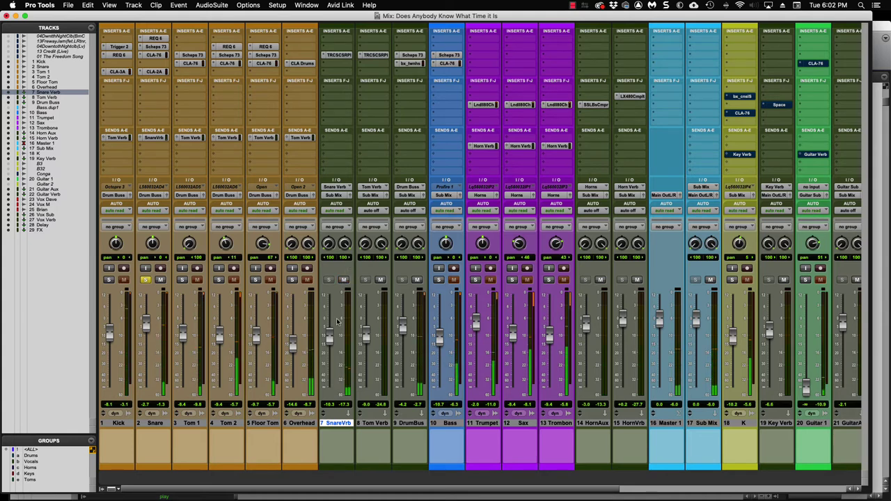
{"action": "left_click", "coordinate": [344, 280]}
{"action": "key", "text": "space"}
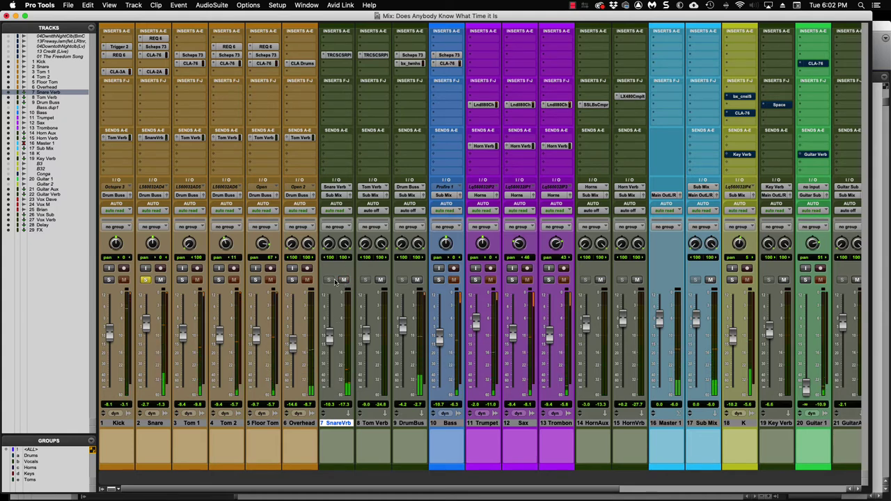
{"action": "left_click", "coordinate": [345, 280]}
Open Snare Verb's CSR Classik Plate reverb on MBA Snare 1 and show its ADV parameters
{"action": "left_click", "coordinate": [337, 54]}
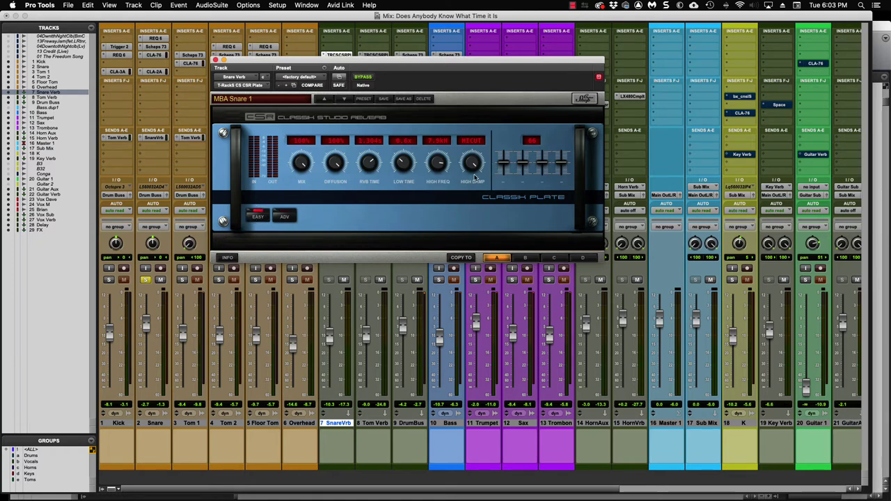
{"action": "left_click", "coordinate": [284, 218]}
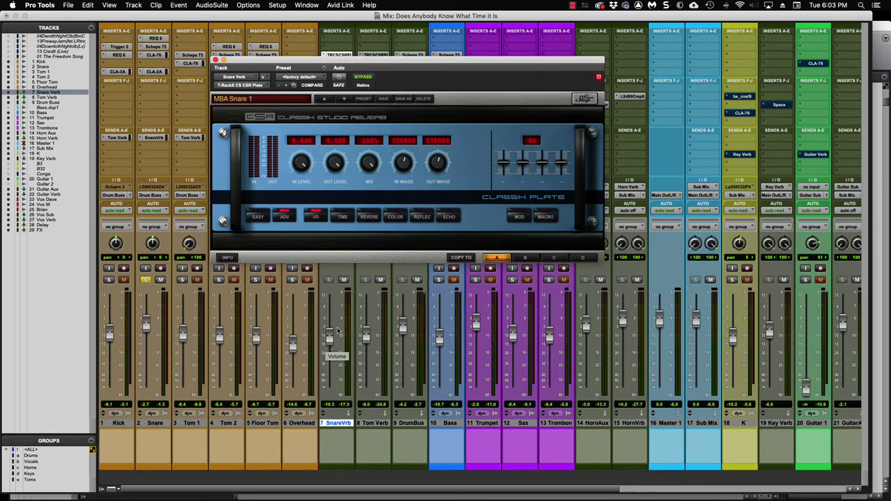
Step through the snare Classik reverb's TIME, REVERB, COLOR, REFLEC and ECHO pages, then start playback
{"action": "left_click", "coordinate": [347, 221]}
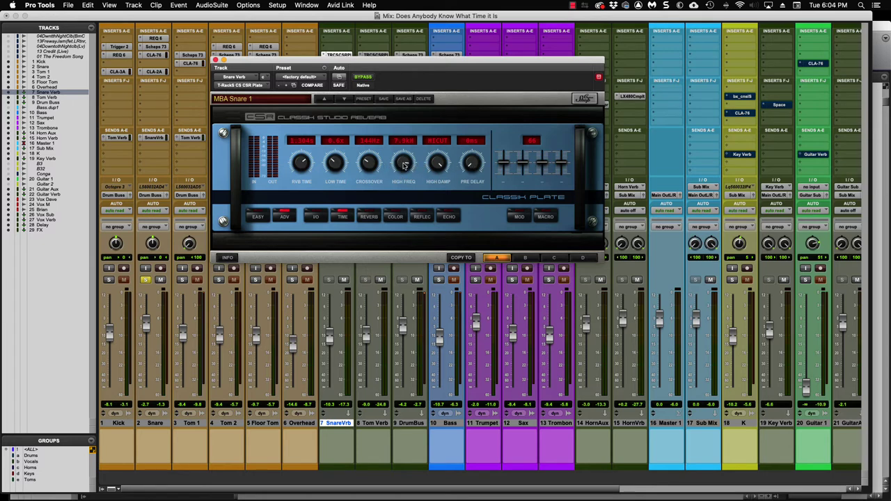
{"action": "left_click", "coordinate": [369, 217]}
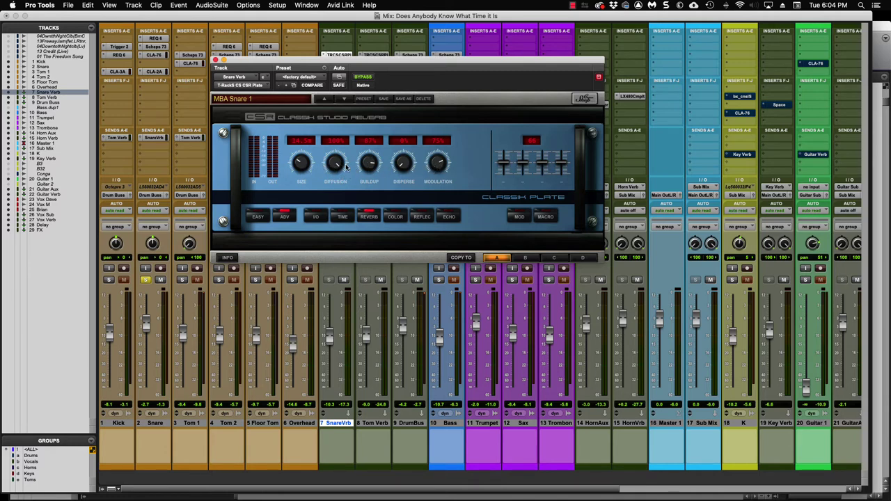
{"action": "left_click", "coordinate": [395, 216]}
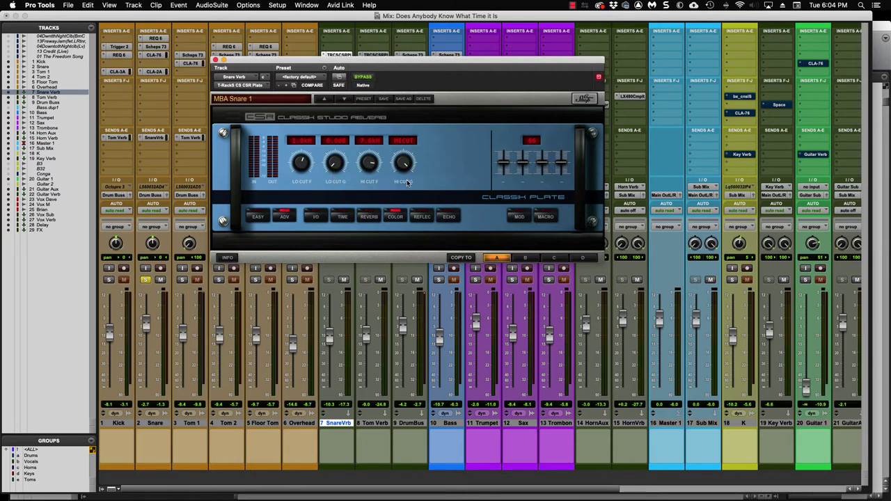
{"action": "left_click", "coordinate": [421, 218]}
{"action": "left_click", "coordinate": [451, 218]}
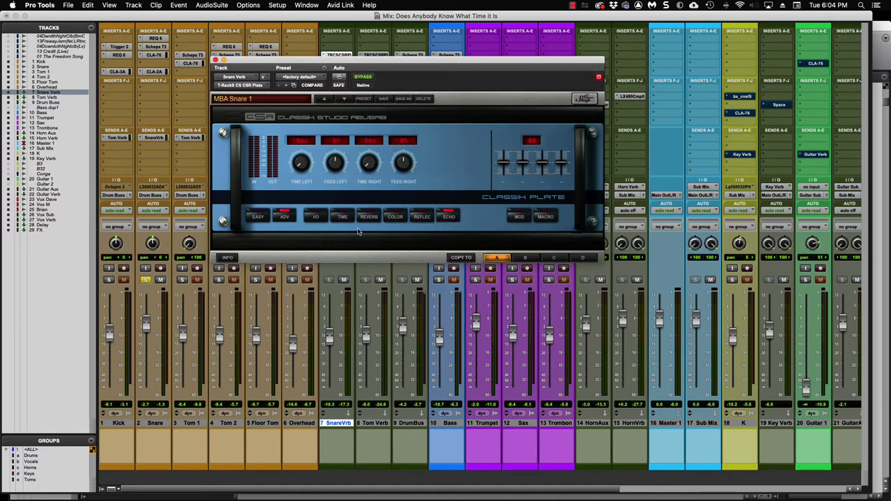
{"action": "key", "text": "space"}
{"action": "left_click_drag", "start_coordinate": [385, 61], "coordinate": [417, 40]}
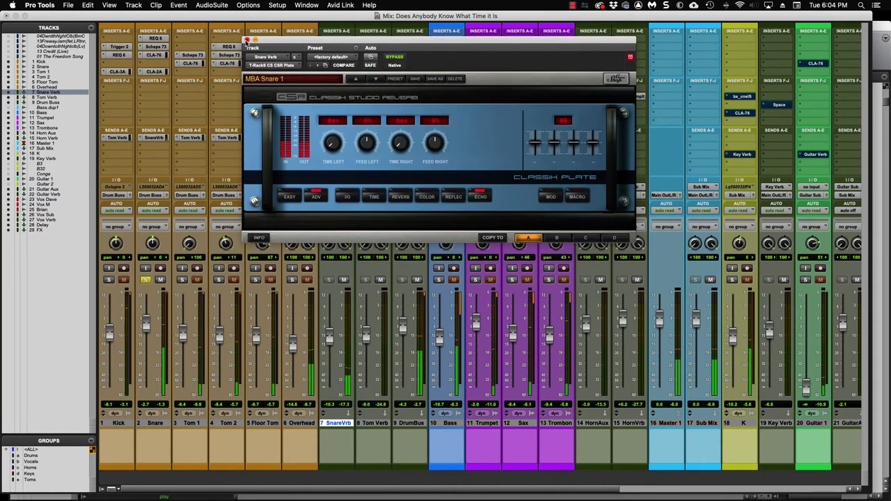
Close the snare reverb, unsolo Snare, and solo Tom 1, Tom 2 and Floor Tom
{"action": "key", "text": "super+w"}
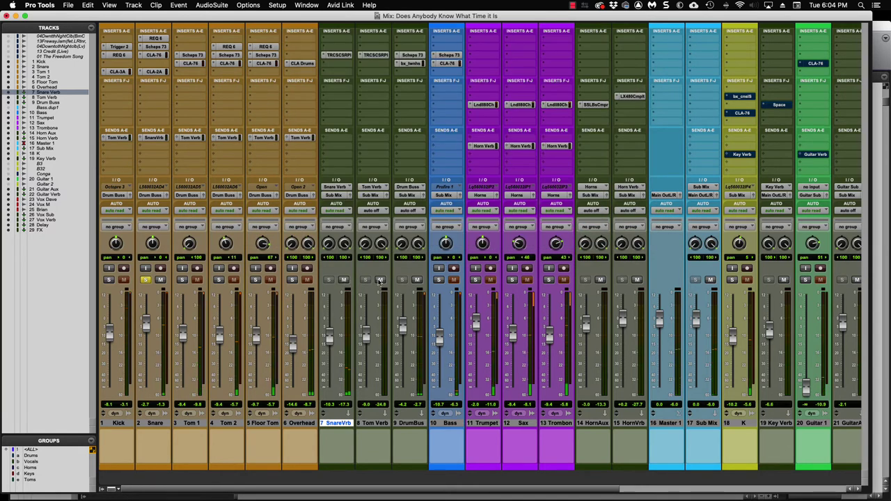
{"action": "left_click", "coordinate": [144, 279]}
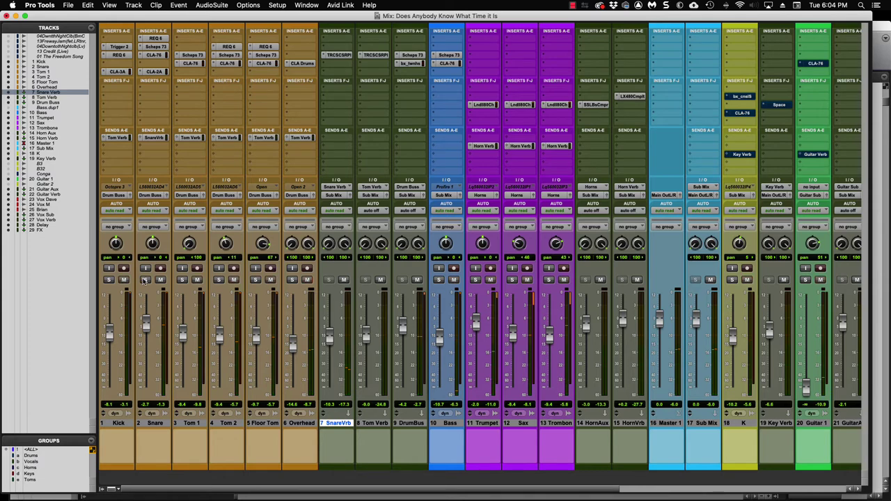
{"action": "left_click", "coordinate": [182, 280]}
{"action": "left_click", "coordinate": [217, 279]}
{"action": "left_click", "coordinate": [256, 280]}
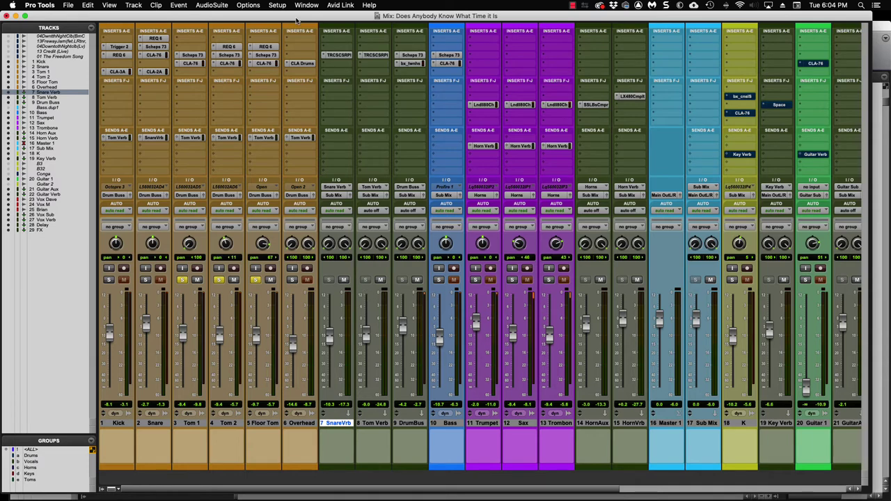
Raise the Tom Verb fader to -6.8 and Tom 1's Tom Verb send to -2.0
{"action": "left_click_drag", "start_coordinate": [297, 20], "coordinate": [298, 27]}
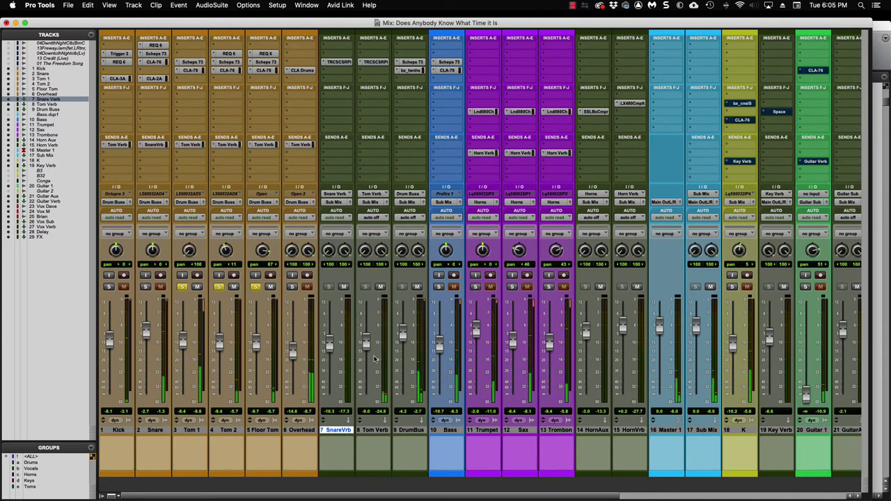
{"action": "left_click_drag", "start_coordinate": [367, 349], "coordinate": [367, 337]}
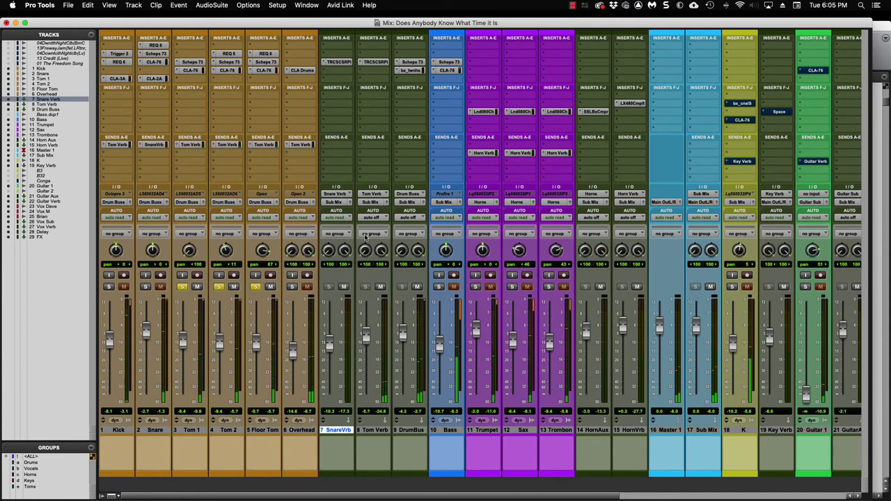
{"action": "left_click_drag", "start_coordinate": [191, 144], "coordinate": [240, 156]}
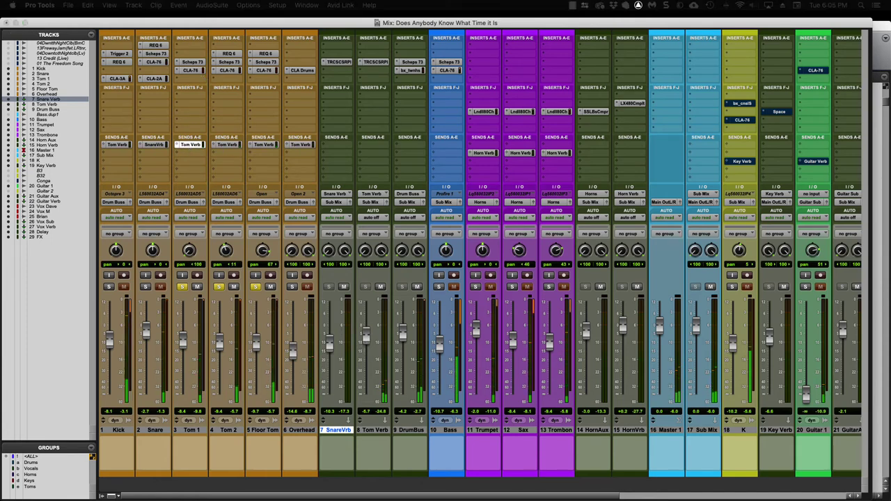
{"action": "left_click", "coordinate": [190, 144]}
{"action": "left_click_drag", "start_coordinate": [88, 87], "coordinate": [143, 79]}
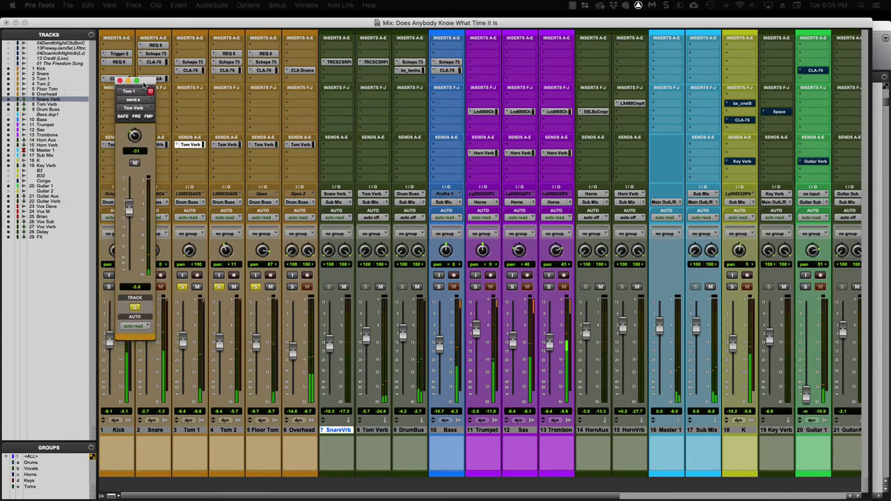
{"action": "left_click_drag", "start_coordinate": [130, 206], "coordinate": [131, 202]}
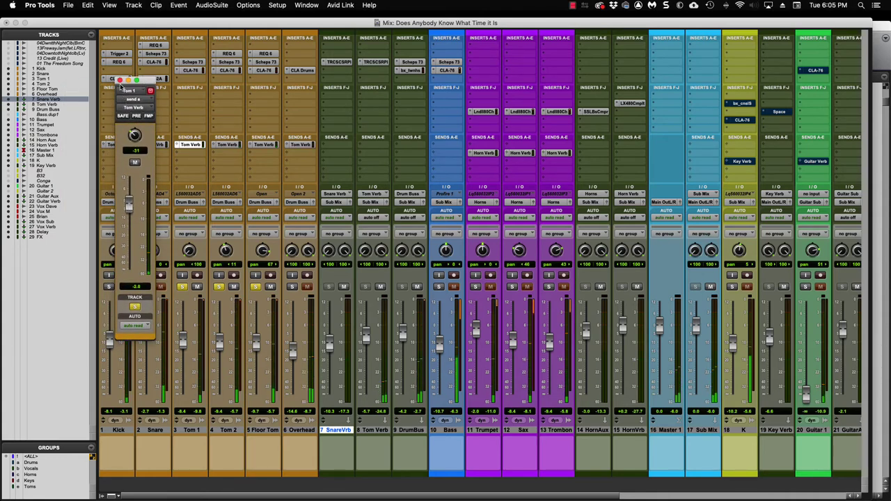
{"action": "left_click", "coordinate": [120, 80]}
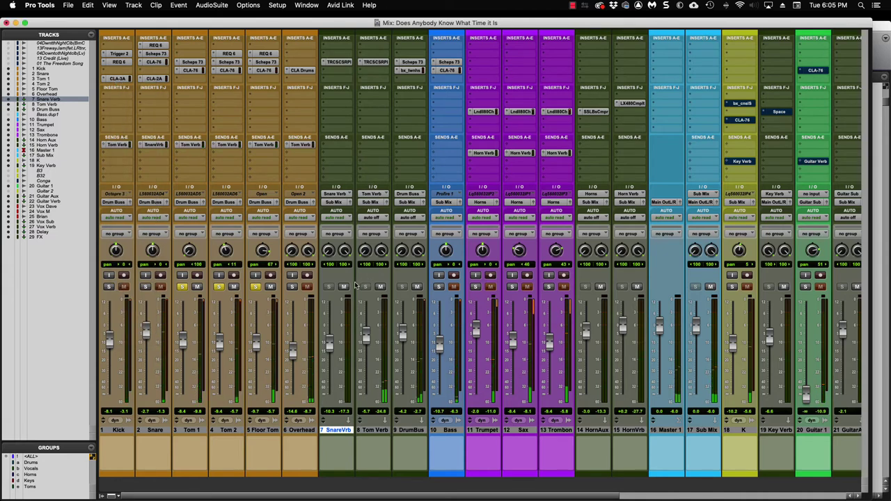
Review the Tom Verb Classik Plate's ADV TIME, REVERB and COLOR pages, close it, and play
{"action": "left_click", "coordinate": [380, 62]}
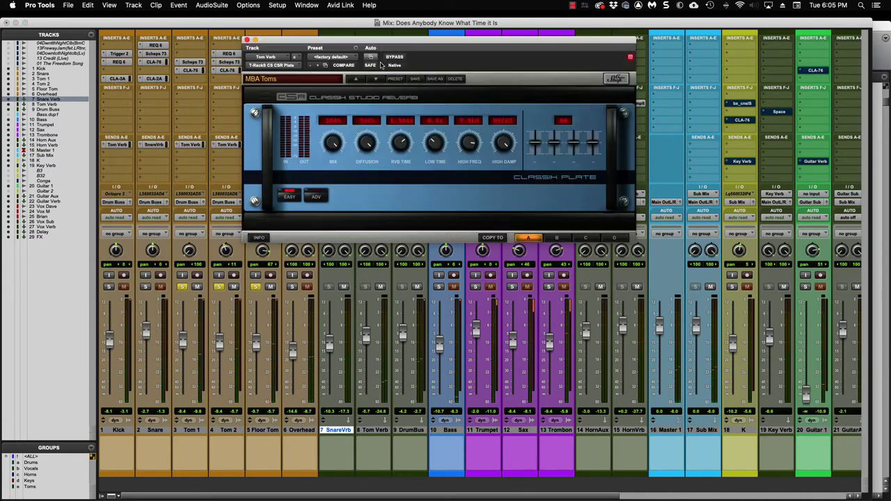
{"action": "left_click_drag", "start_coordinate": [410, 39], "coordinate": [553, 44]}
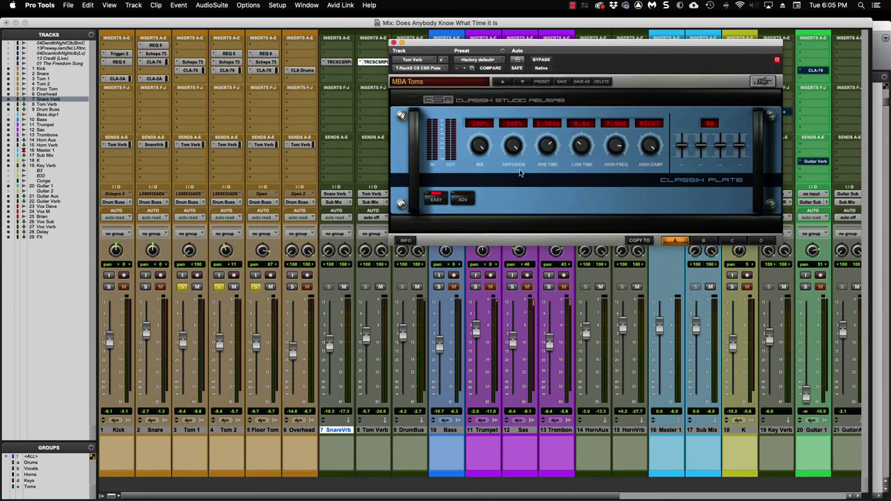
{"action": "left_click", "coordinate": [462, 201]}
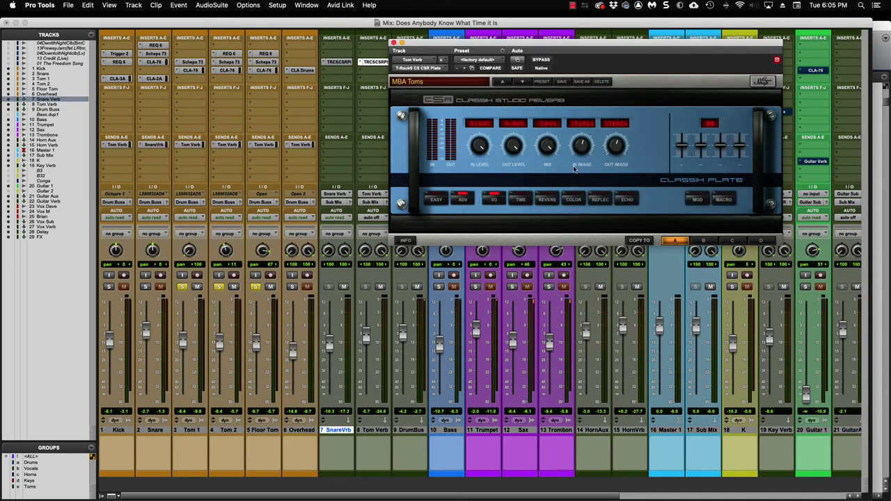
{"action": "left_click", "coordinate": [520, 201]}
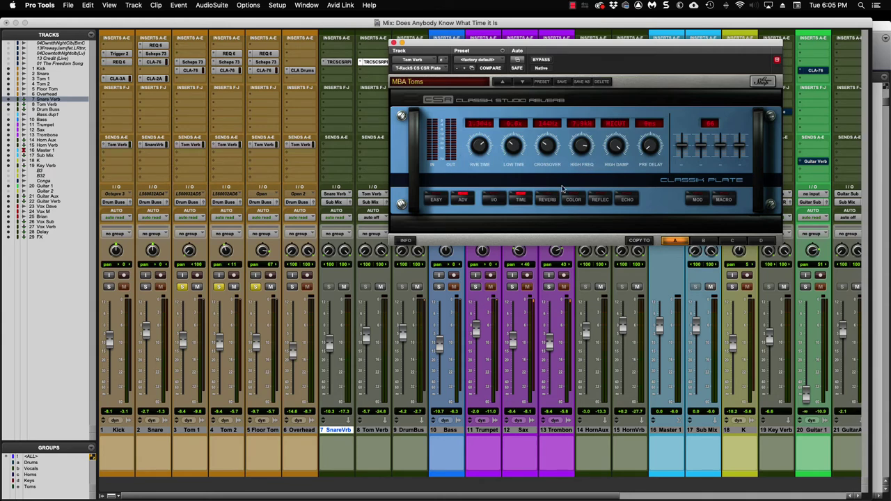
{"action": "left_click", "coordinate": [544, 201]}
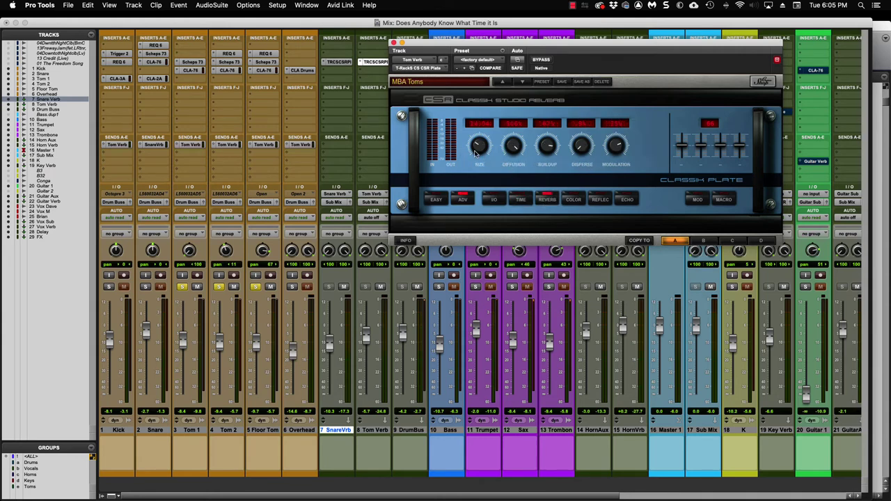
{"action": "left_click", "coordinate": [569, 202]}
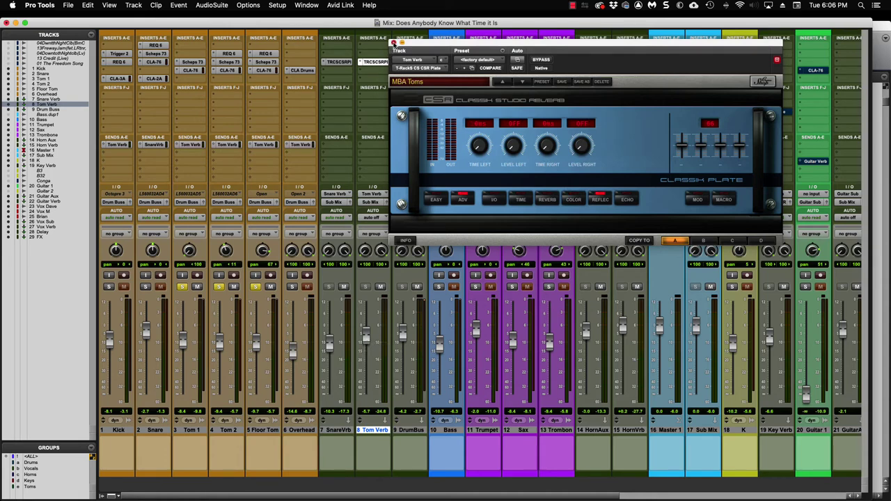
{"action": "left_click", "coordinate": [393, 44]}
{"action": "key", "text": "space"}
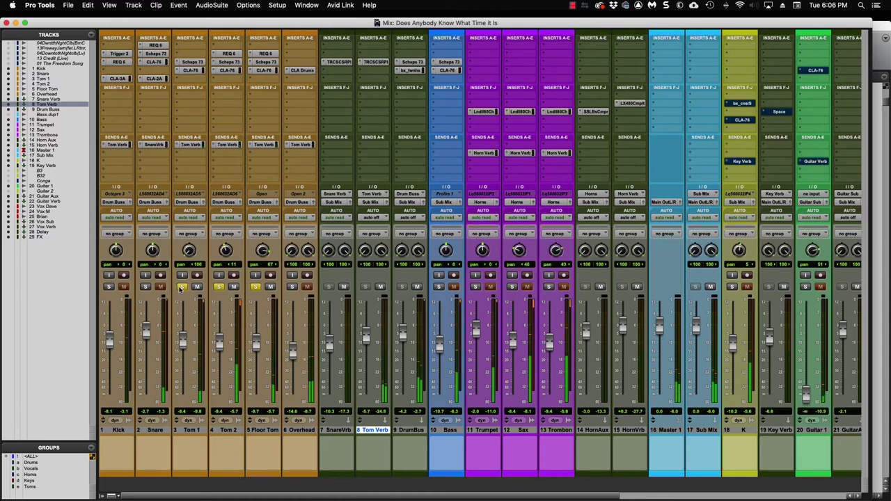
Mute and unmute Tom Verb to compare, unsolo the three toms, save, and select Drum Buss
{"action": "left_click", "coordinate": [381, 287]}
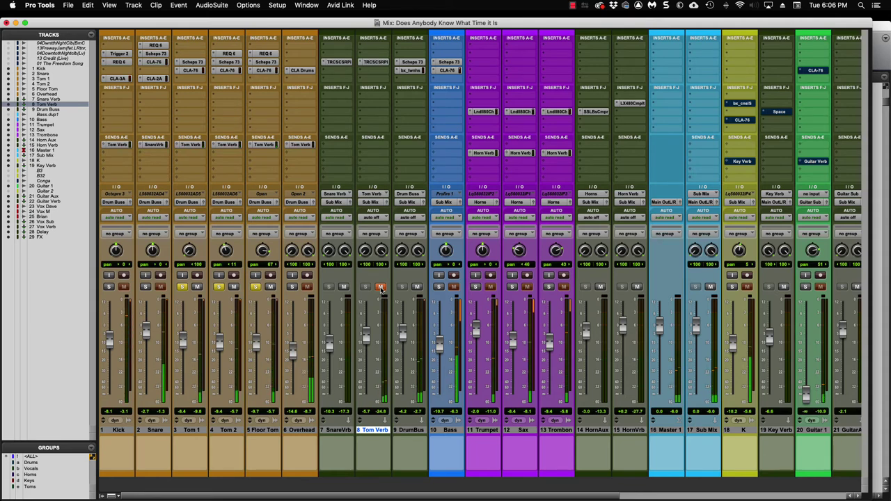
{"action": "left_click", "coordinate": [381, 286]}
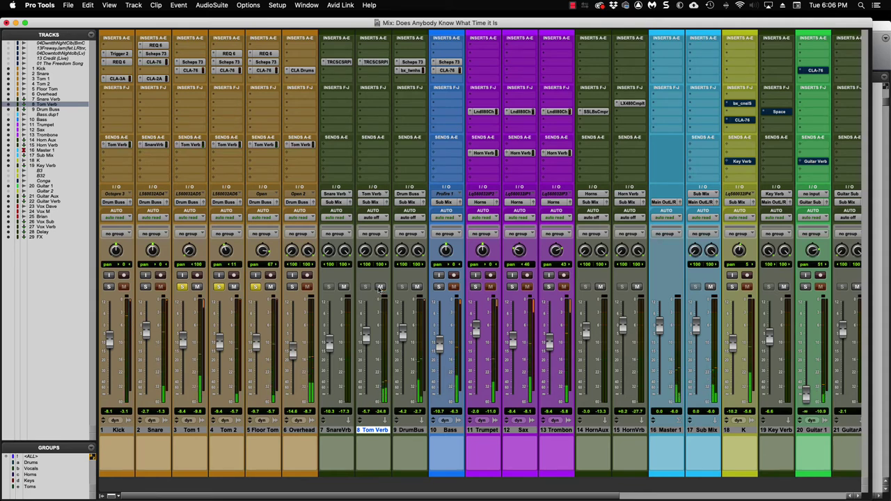
{"action": "left_click", "coordinate": [182, 287]}
{"action": "left_click", "coordinate": [219, 287]}
{"action": "left_click", "coordinate": [255, 287]}
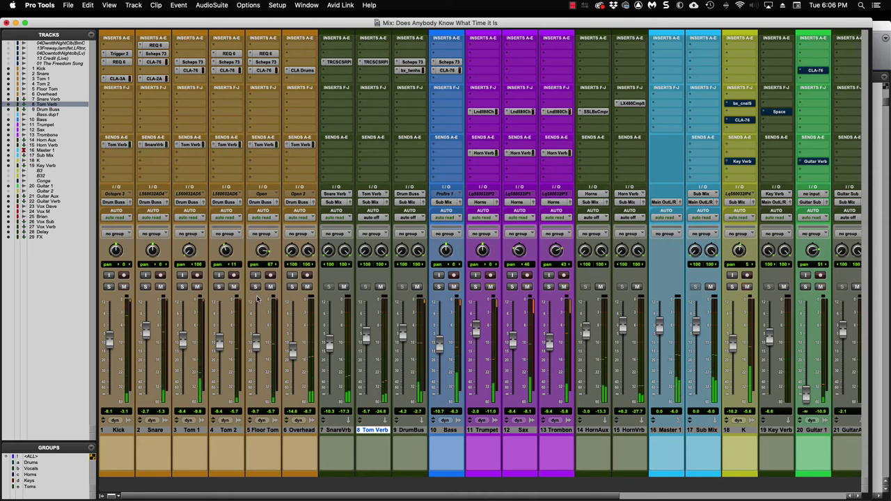
{"action": "key", "text": "super+s"}
{"action": "left_click", "coordinate": [414, 432]}
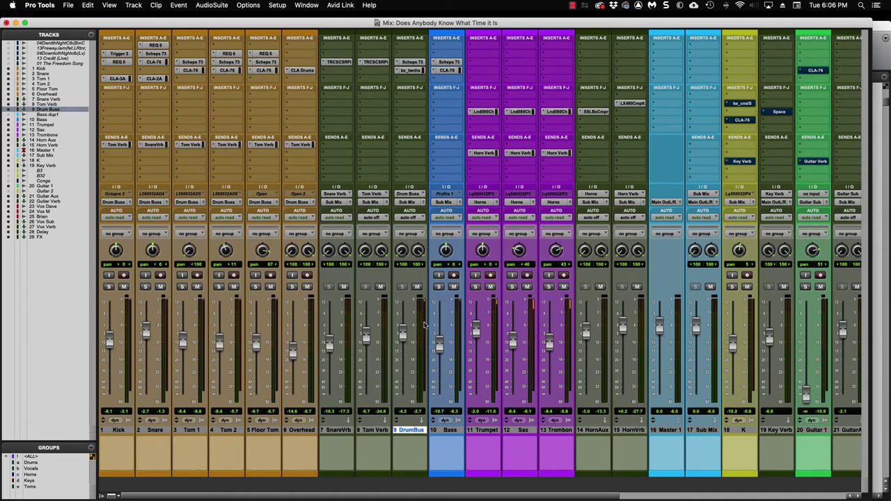
Open the Drum Buss bx_townhouse compressor, position its window, then open the Scheps 73 EQ
{"action": "left_click", "coordinate": [410, 70]}
{"action": "left_click_drag", "start_coordinate": [570, 219], "coordinate": [497, 247]}
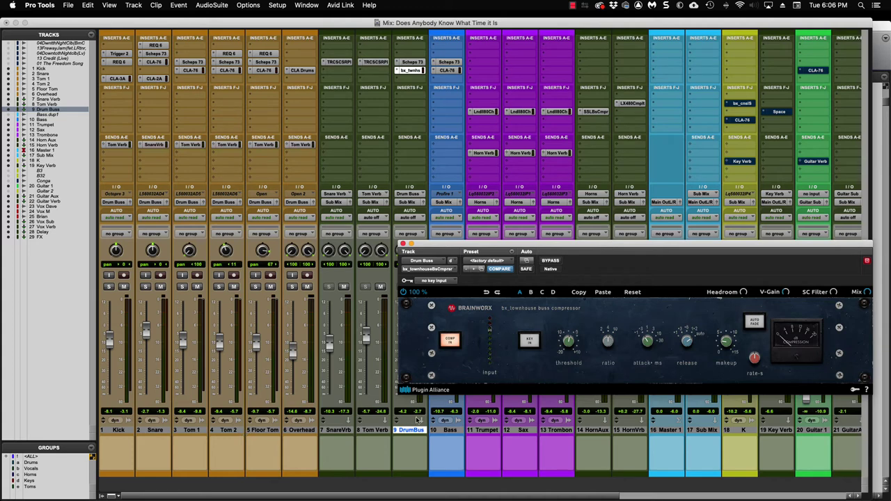
{"action": "left_click_drag", "start_coordinate": [582, 245], "coordinate": [536, 182]}
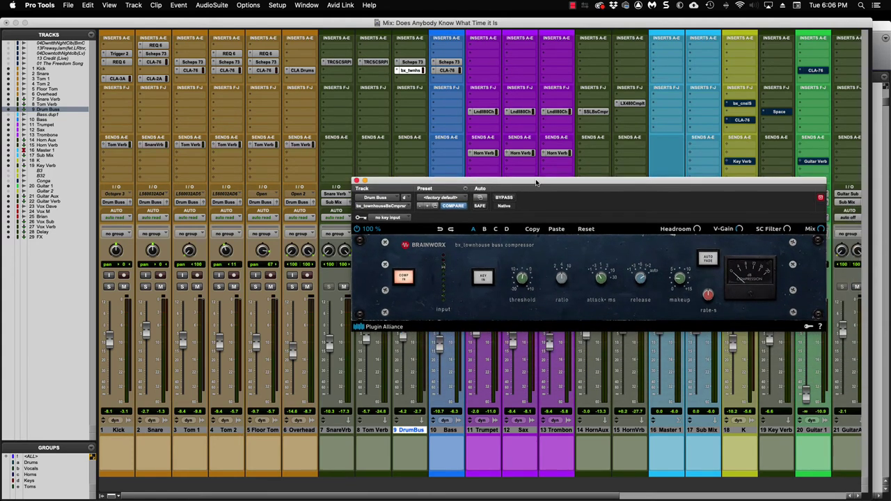
{"action": "left_click", "coordinate": [413, 63]}
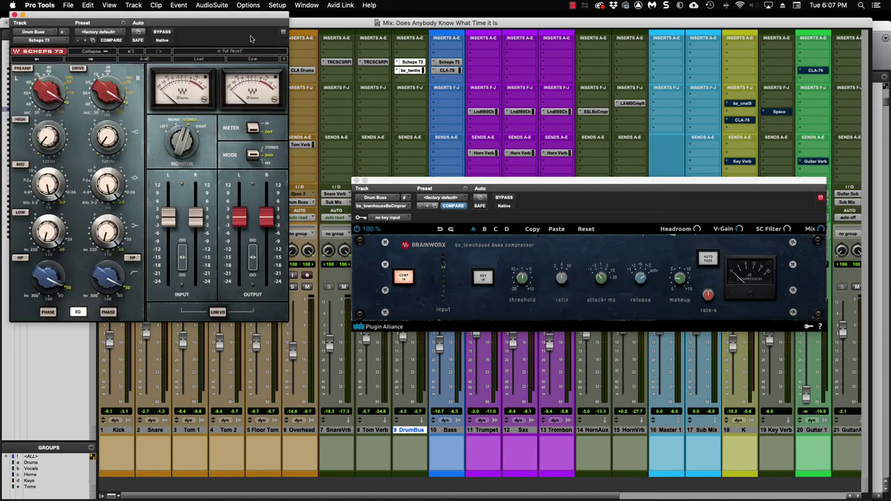
Bypass both Drum Buss inserts, the Scheps 73 EQ and bx_townhouse compressor, with Shift+A
{"action": "left_click_drag", "start_coordinate": [254, 19], "coordinate": [297, 39]}
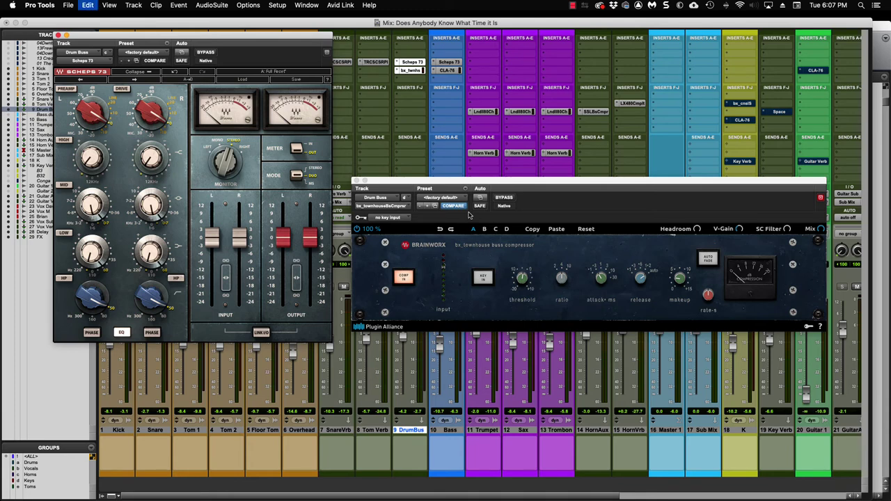
{"action": "key", "text": "shift+a"}
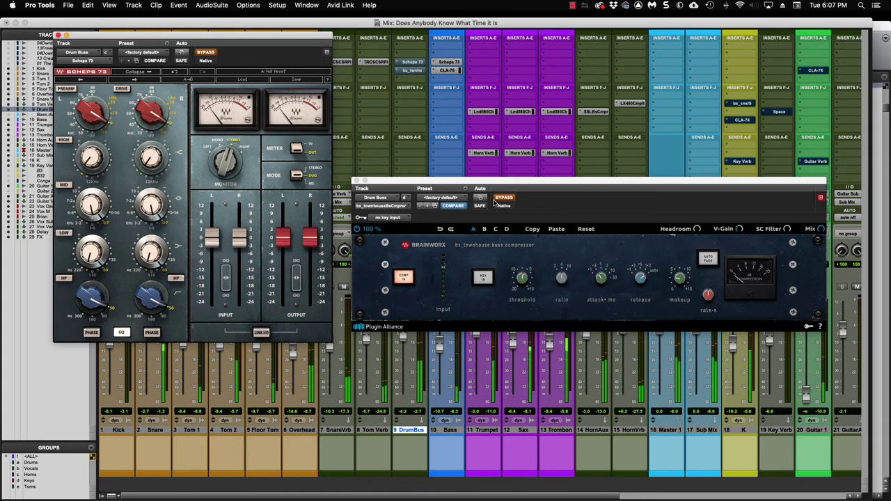
A/B the bx_townhouse compressor by toggling its bypass several times, leaving it active
{"action": "left_click", "coordinate": [508, 200]}
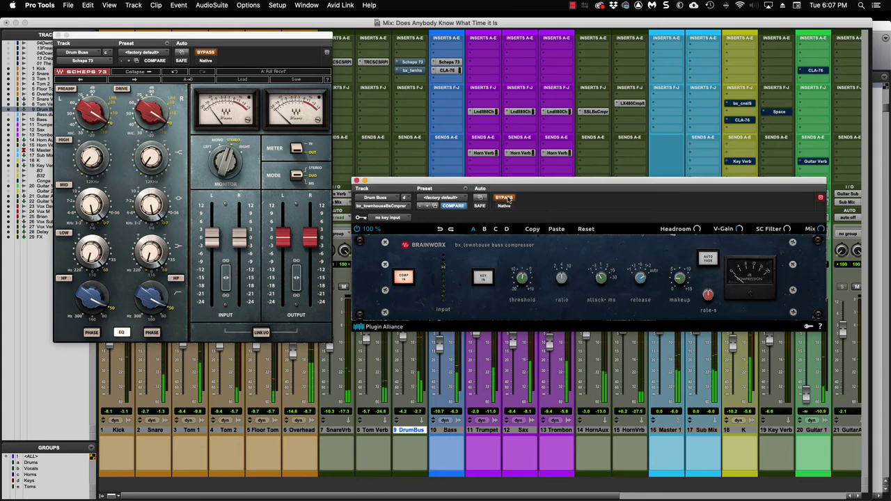
{"action": "left_click", "coordinate": [507, 200]}
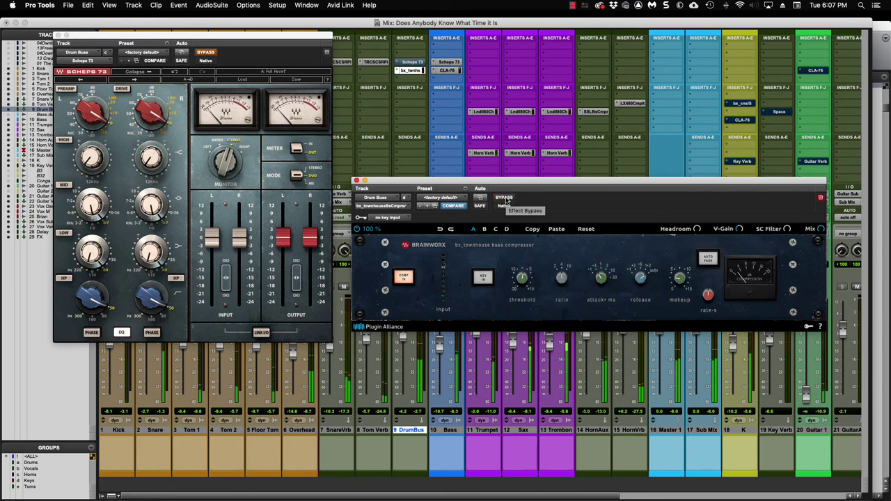
{"action": "left_click", "coordinate": [506, 199]}
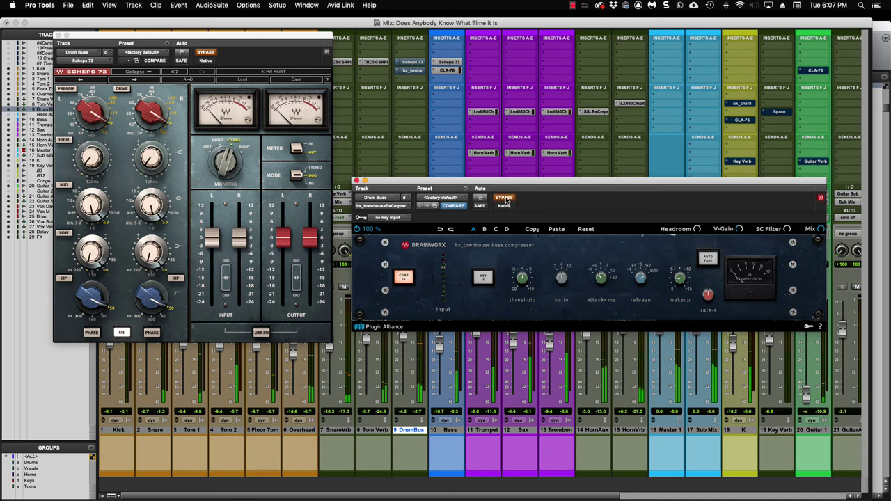
{"action": "left_click", "coordinate": [506, 200]}
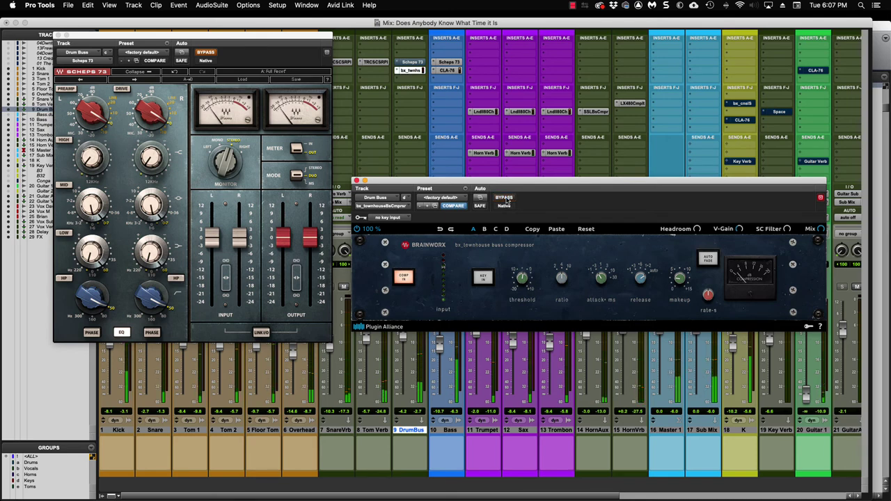
{"action": "left_click", "coordinate": [506, 200]}
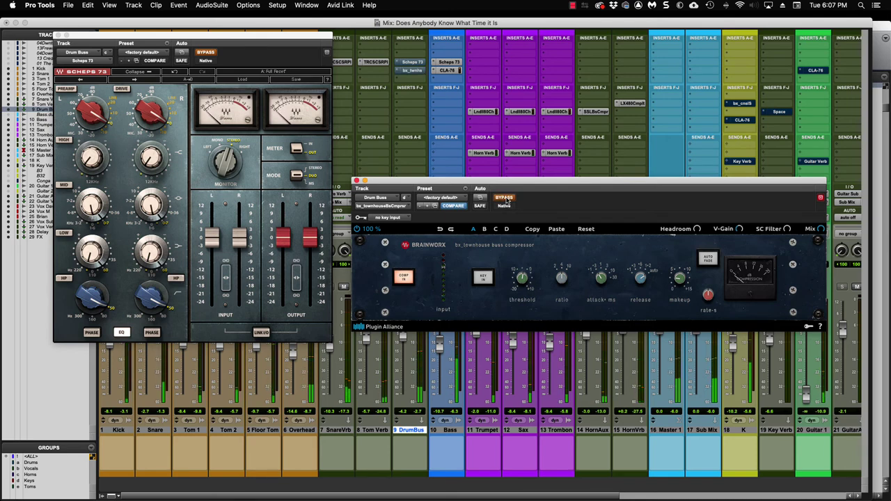
{"action": "left_click", "coordinate": [506, 200]}
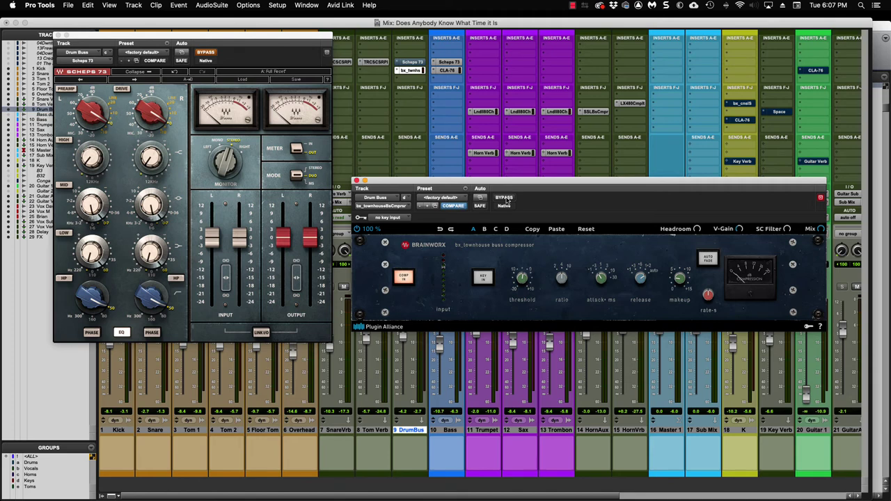
{"action": "left_click_drag", "start_coordinate": [506, 201], "coordinate": [499, 201]}
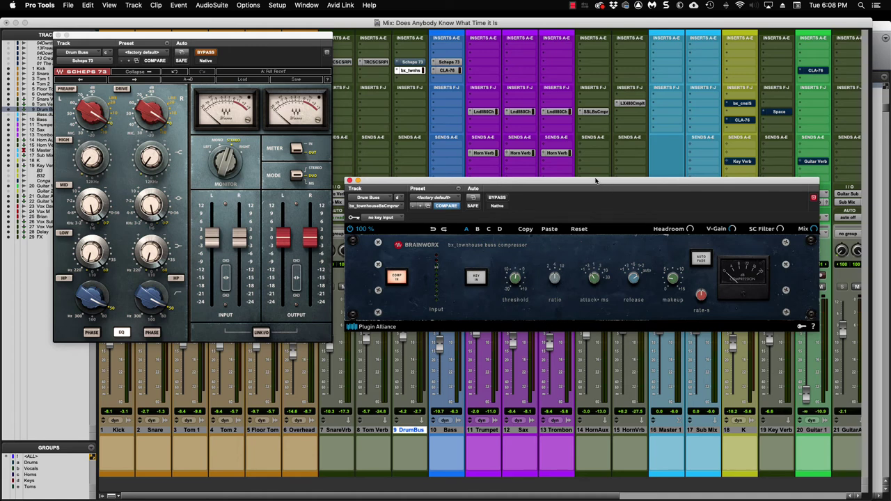
Play the mix, A/B the bx_townhouse compressor repeatedly leaving it active, then close its window
{"action": "left_click_drag", "start_coordinate": [596, 181], "coordinate": [611, 176]}
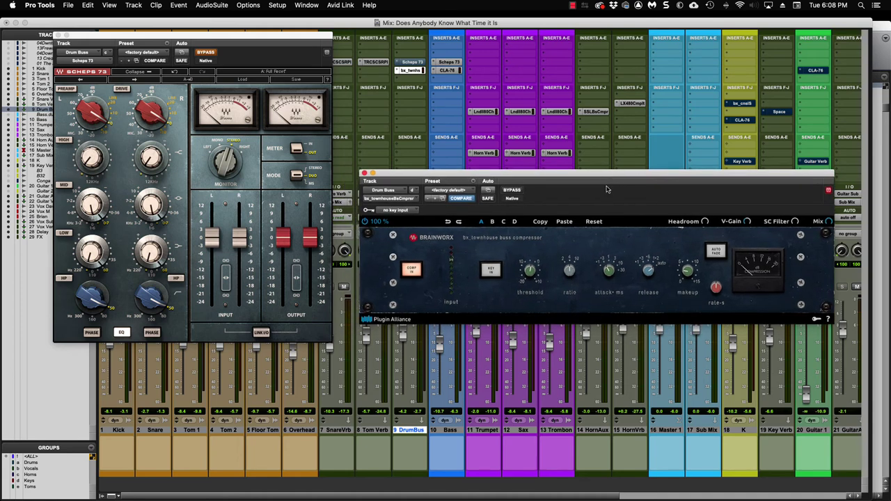
{"action": "key", "text": "space"}
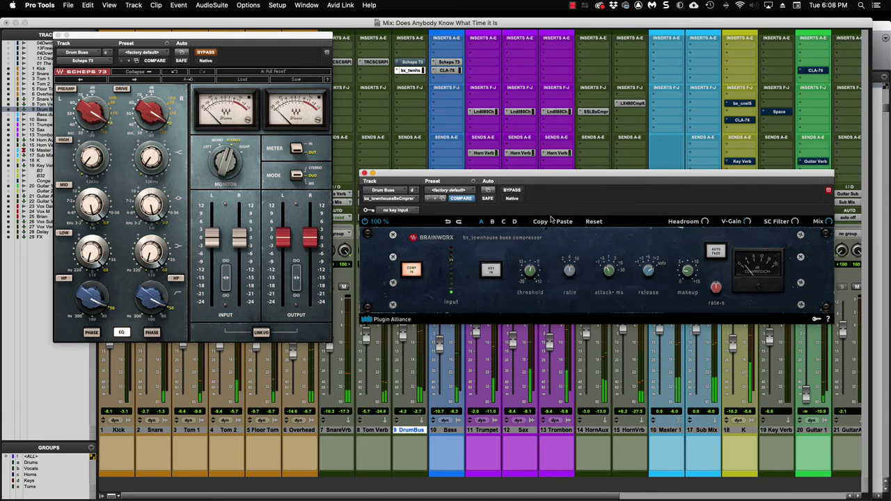
{"action": "left_click", "coordinate": [512, 191]}
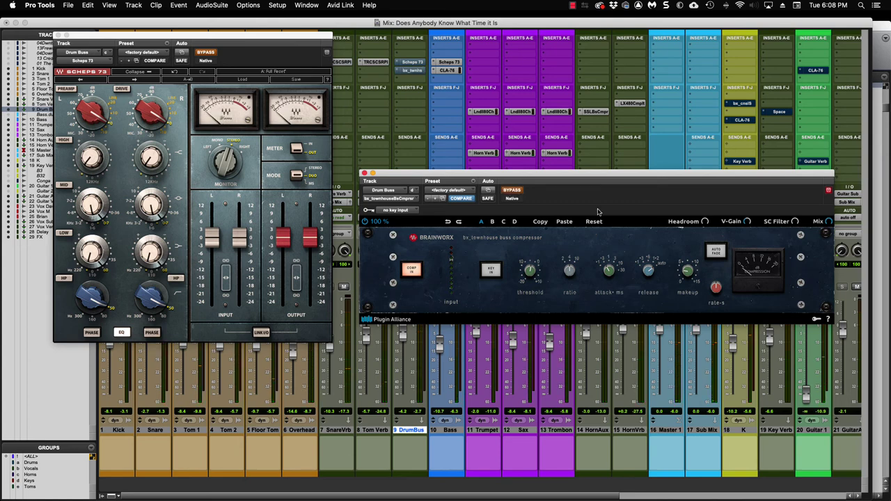
{"action": "left_click", "coordinate": [512, 190]}
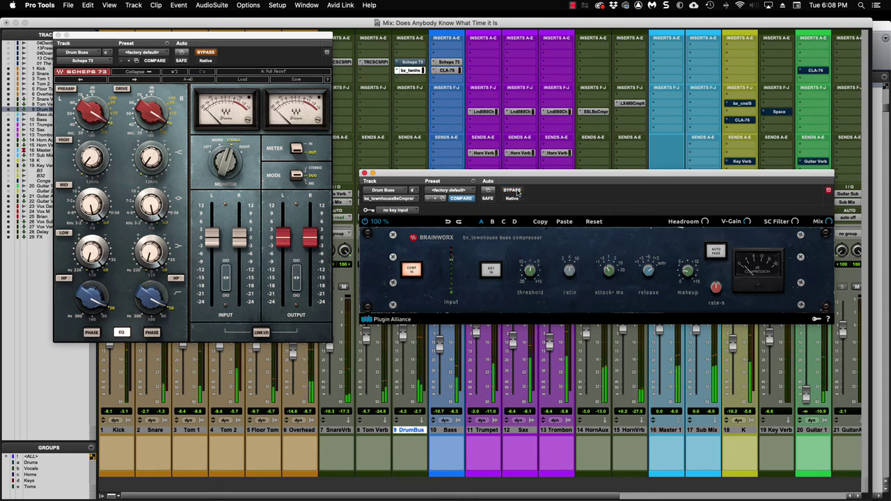
{"action": "left_click", "coordinate": [514, 191]}
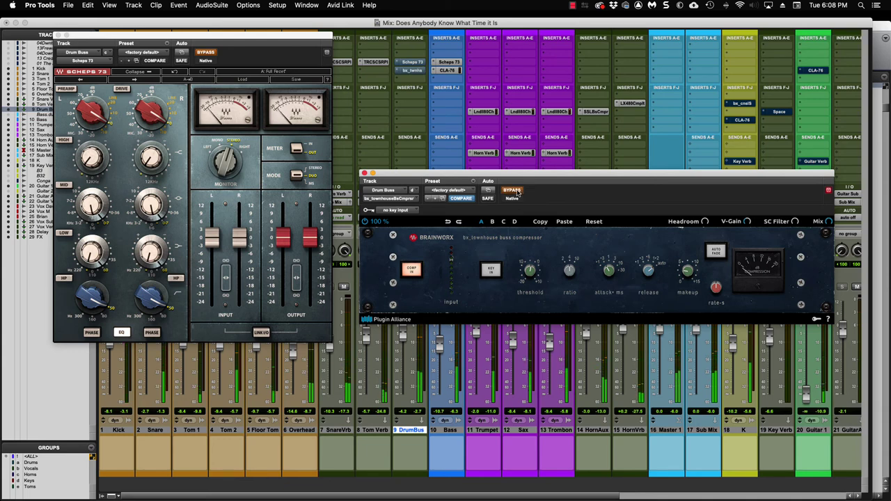
{"action": "left_click", "coordinate": [514, 190]}
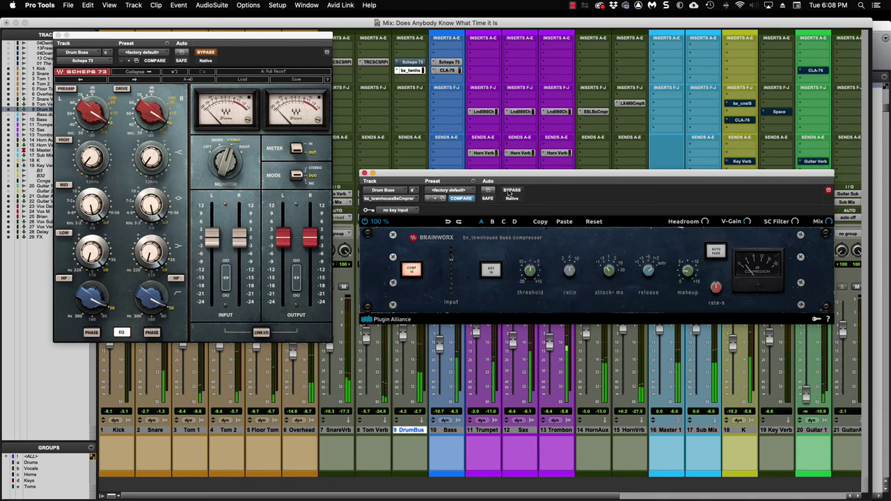
{"action": "left_click", "coordinate": [513, 191]}
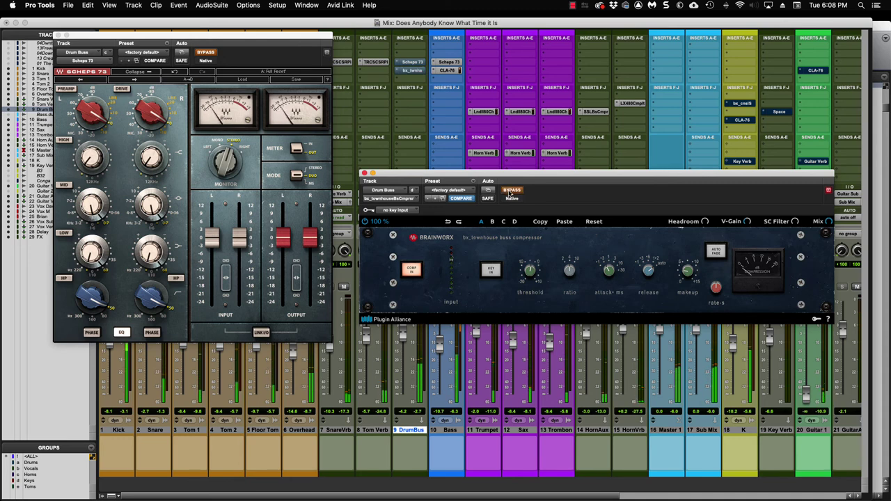
{"action": "left_click", "coordinate": [512, 190]}
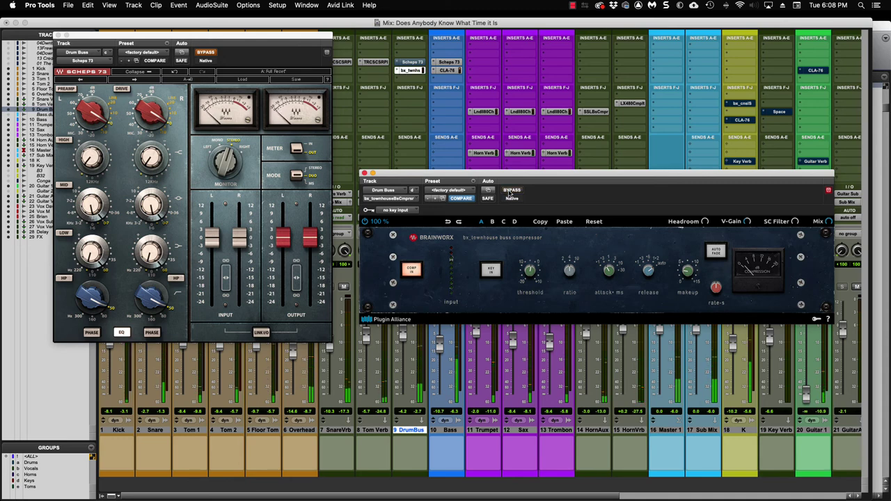
{"action": "left_click", "coordinate": [512, 191]}
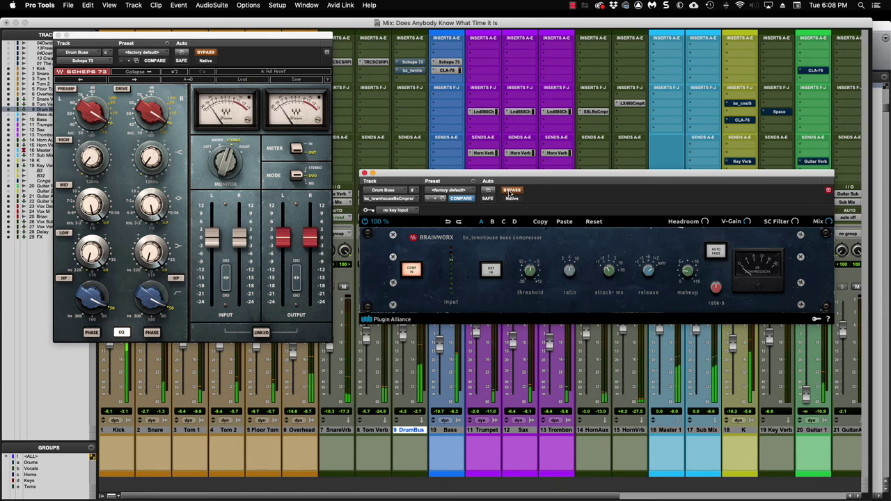
{"action": "left_click", "coordinate": [512, 190]}
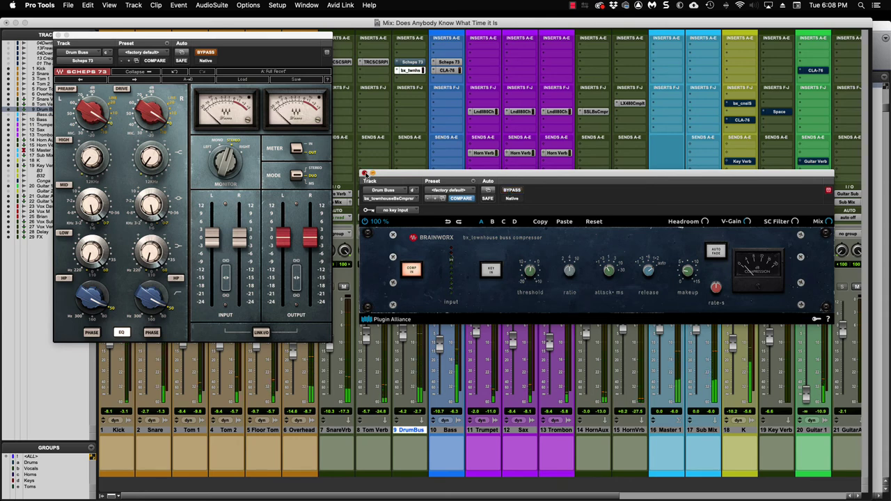
{"action": "left_click", "coordinate": [364, 172]}
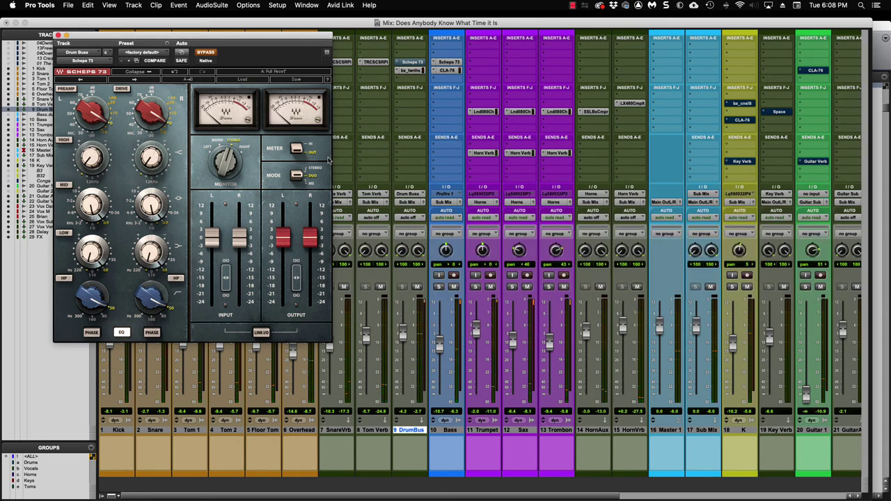
Zoom the Edit window out to the whole song, scroll to the Bass track and play
{"action": "left_click_drag", "start_coordinate": [284, 36], "coordinate": [333, 47]}
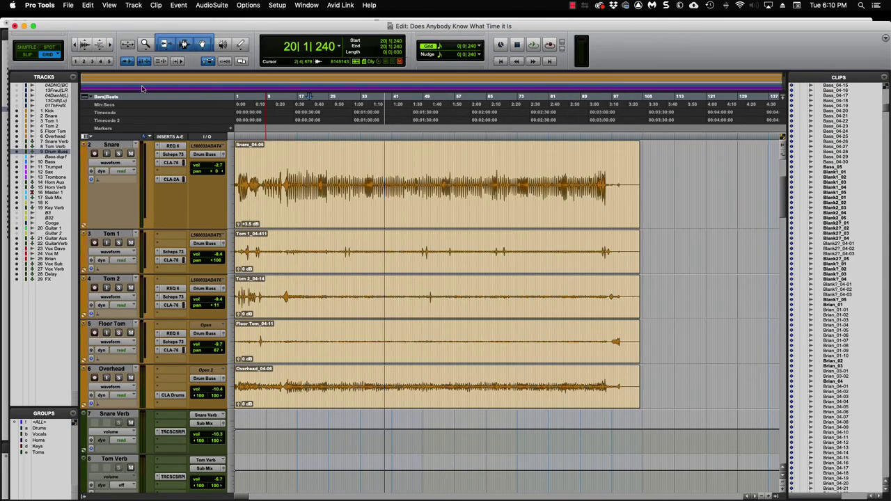
{"action": "scroll", "coordinate": [457, 336], "scroll_direction": "down", "scroll_amount": 5}
{"action": "key", "text": "super+bracketleft"}
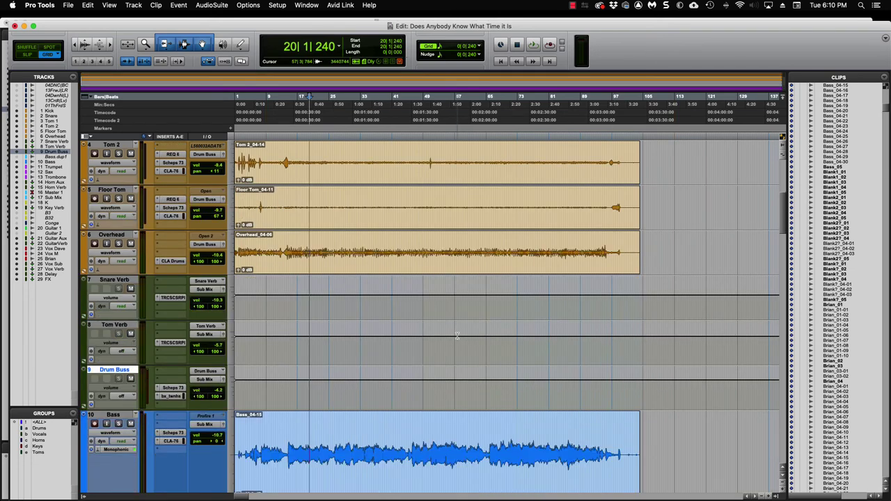
{"action": "scroll", "coordinate": [457, 336], "scroll_direction": "down", "scroll_amount": 1}
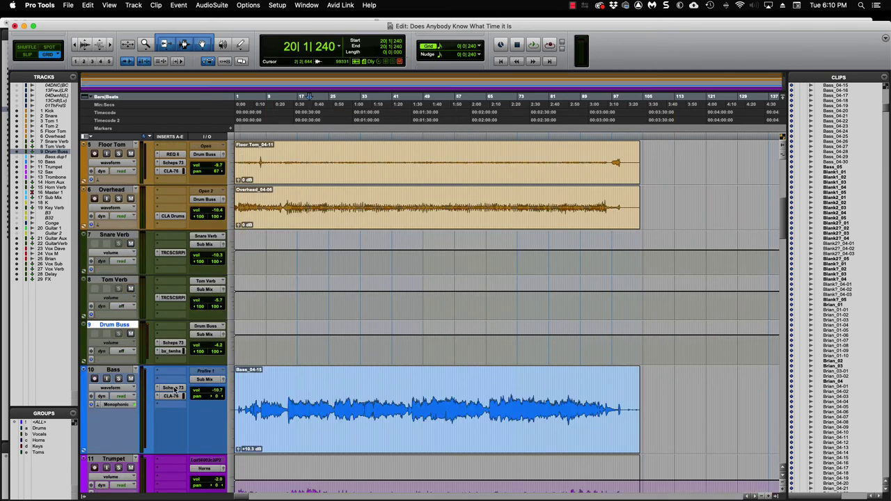
{"action": "left_click_drag", "start_coordinate": [180, 385], "coordinate": [177, 378]}
{"action": "key", "text": "space"}
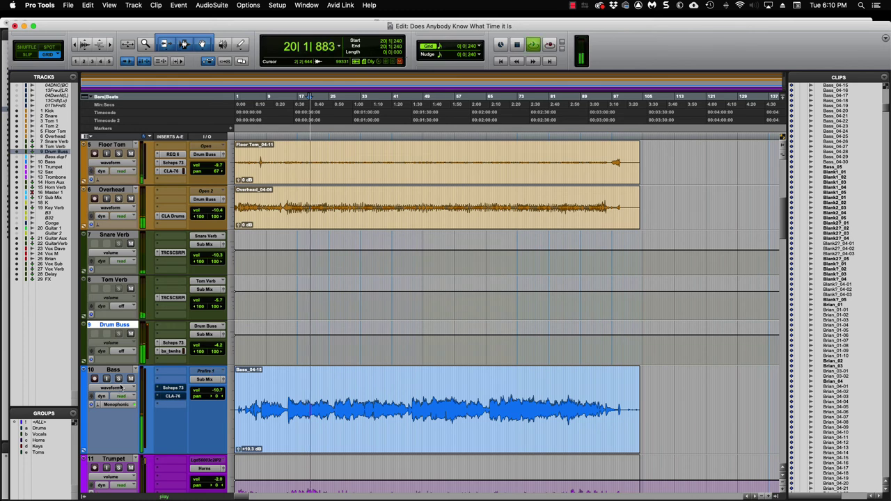
Open the Bass track's Scheps 73 EQ, audition it against bypass, then stop playback
{"action": "left_click", "coordinate": [175, 389]}
{"action": "left_click_drag", "start_coordinate": [485, 173], "coordinate": [525, 113]}
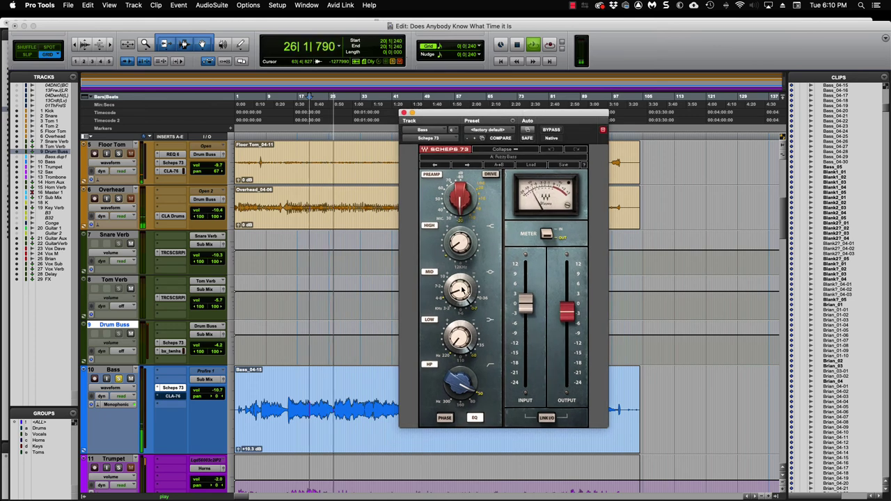
{"action": "mouse_move", "coordinate": [461, 243]}
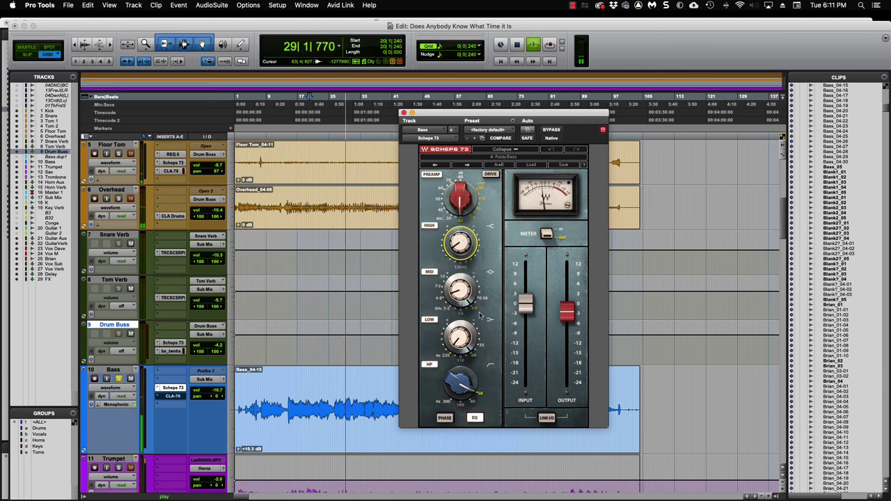
{"action": "mouse_move", "coordinate": [463, 295]}
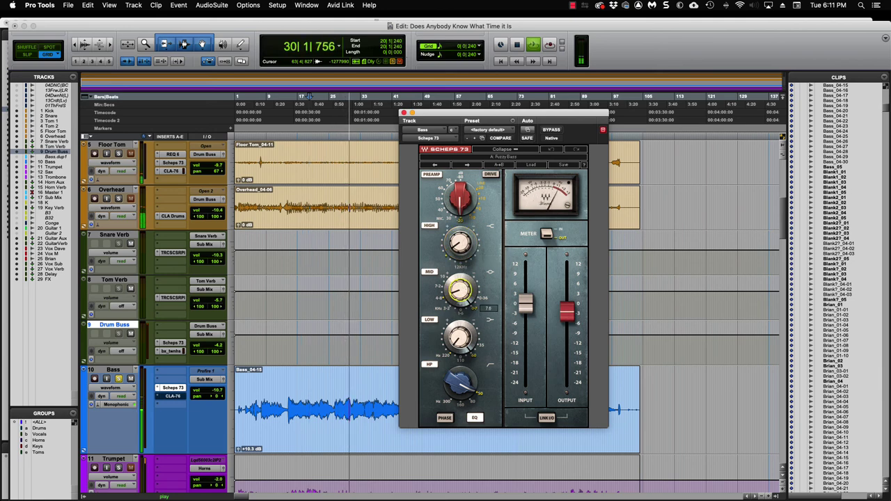
{"action": "mouse_move", "coordinate": [463, 339]}
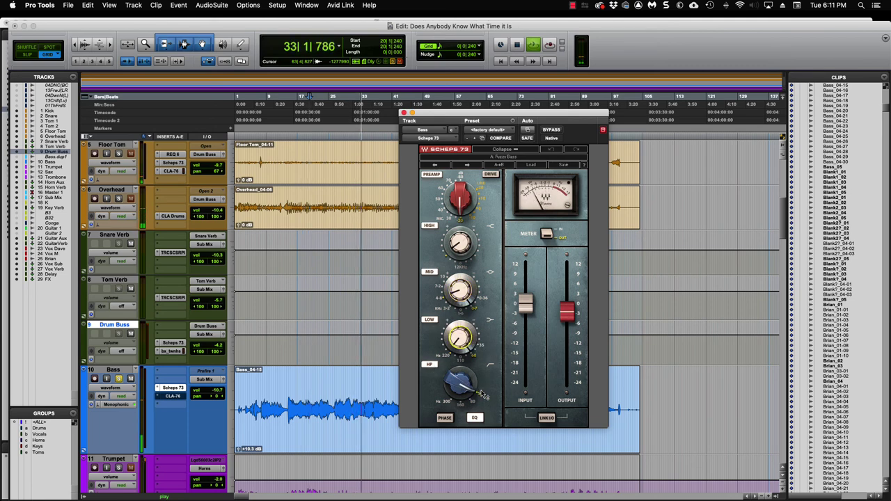
{"action": "left_click", "coordinate": [552, 130]}
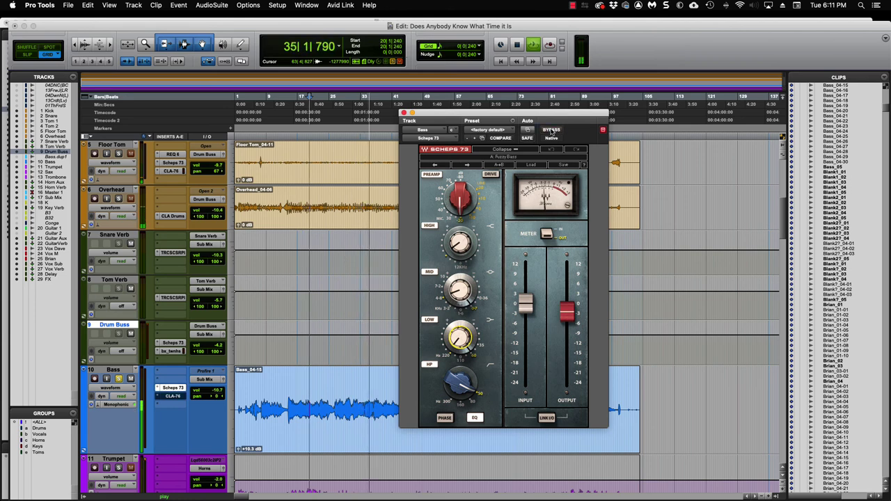
{"action": "key", "text": "space"}
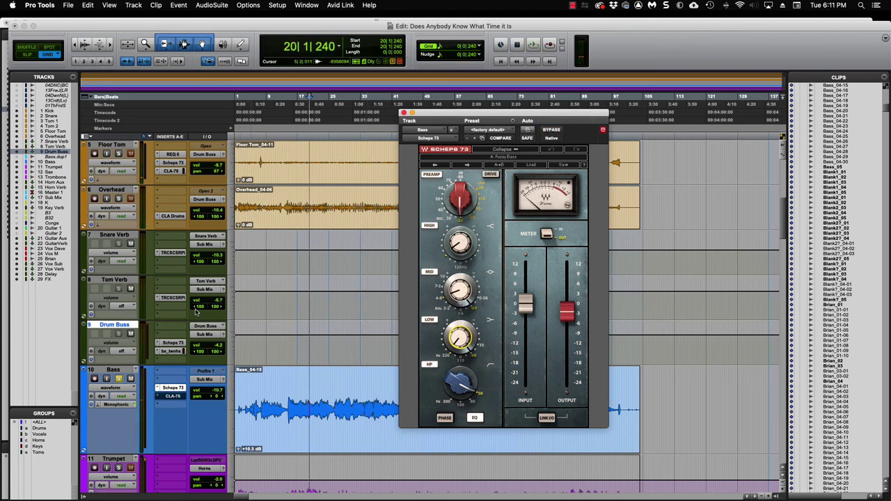
Take the Bass track's CLA-76 compressor out of bypass and play from around bar 16
{"action": "left_click", "coordinate": [173, 397]}
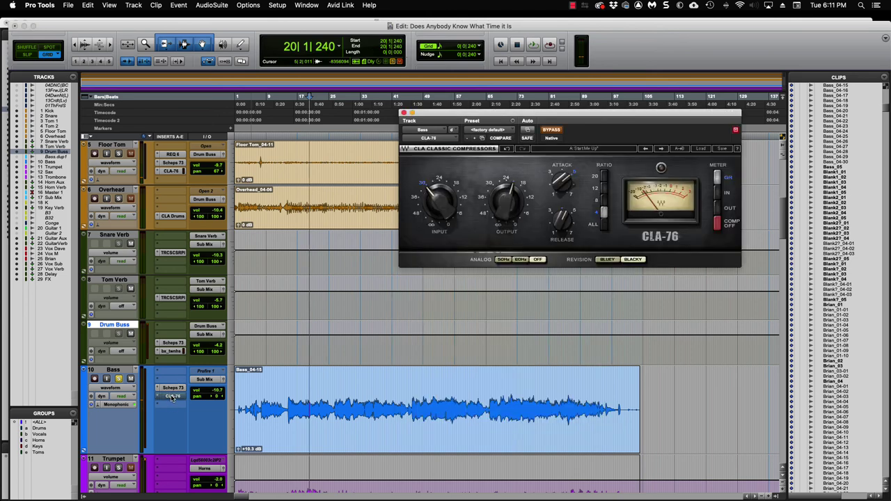
{"action": "left_click", "coordinate": [554, 131]}
{"action": "left_click_drag", "start_coordinate": [576, 120], "coordinate": [562, 119]}
{"action": "key", "text": "space"}
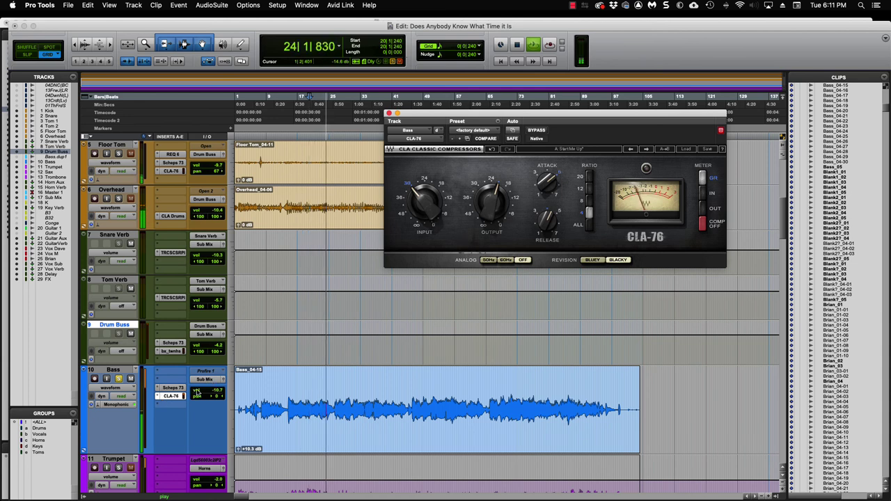
{"action": "left_click", "coordinate": [294, 115]}
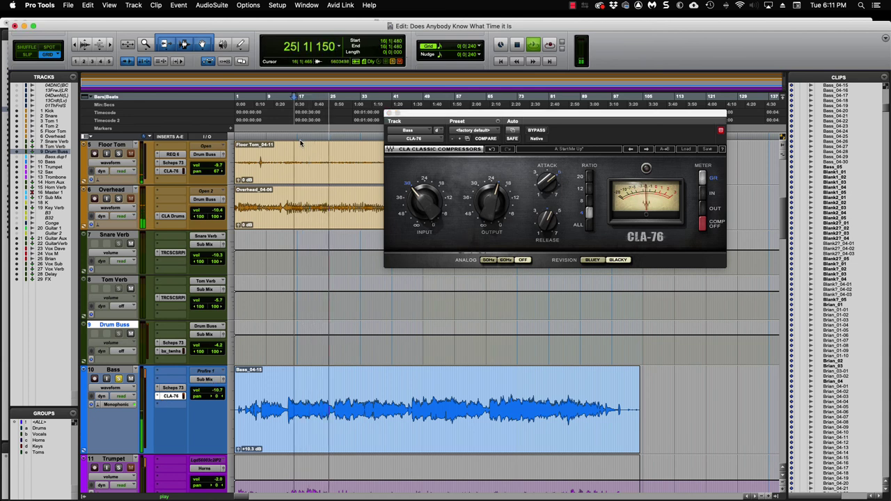
Unsolo the Bass, set its fader to -7.4 dB, then close CLA-76 and stop playback
{"action": "left_click", "coordinate": [119, 379]}
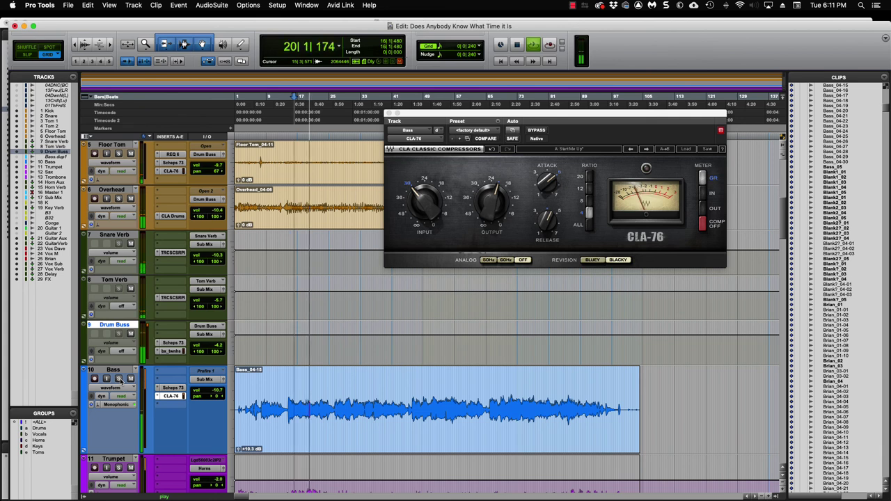
{"action": "left_click_drag", "start_coordinate": [200, 395], "coordinate": [200, 392]}
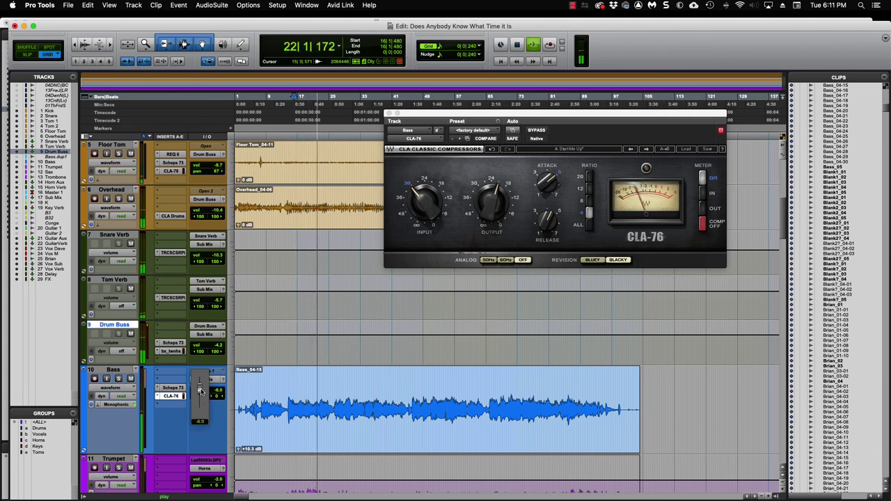
{"action": "left_click_drag", "start_coordinate": [199, 389], "coordinate": [199, 392]}
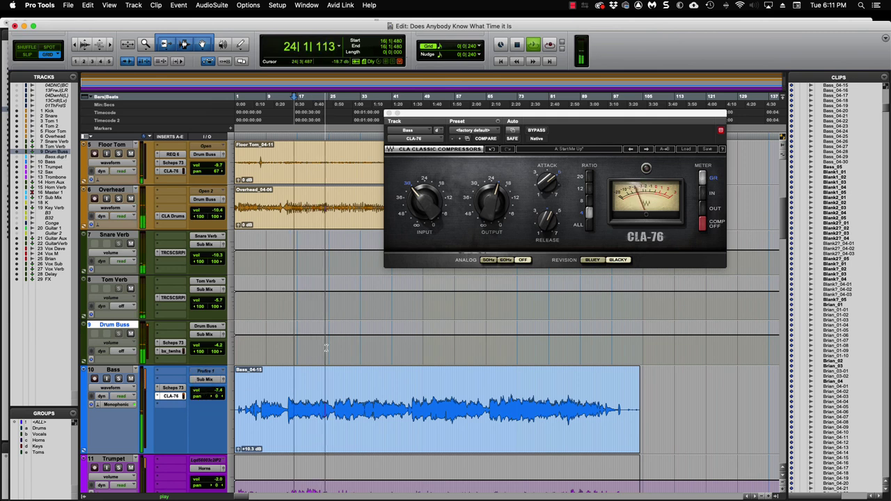
{"action": "left_click", "coordinate": [390, 113]}
{"action": "key", "text": "space"}
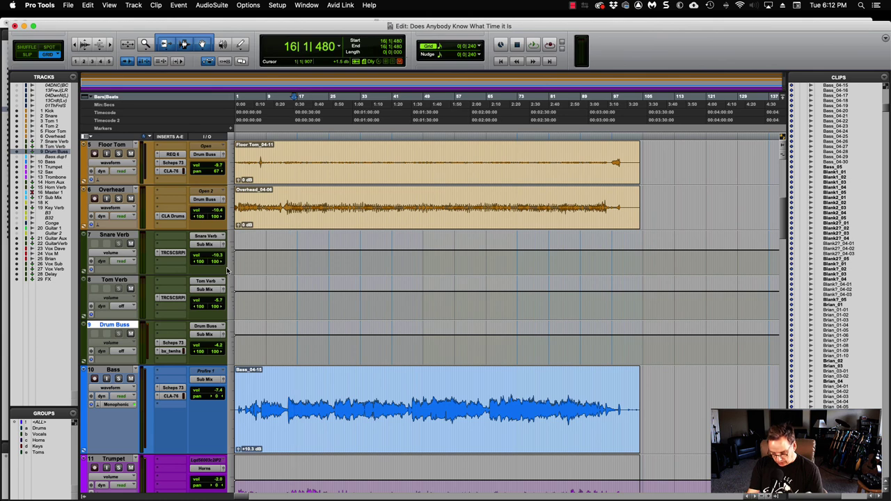
Switch to the Mix window with Cmd+= and scroll through the channel strips
{"action": "key", "text": "super+equal"}
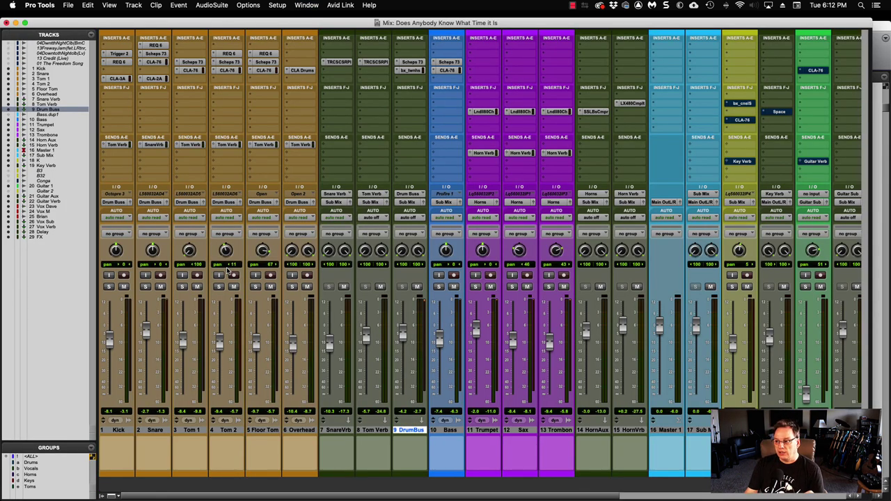
{"action": "scroll", "coordinate": [573, 212], "scroll_direction": "right", "scroll_amount": 2}
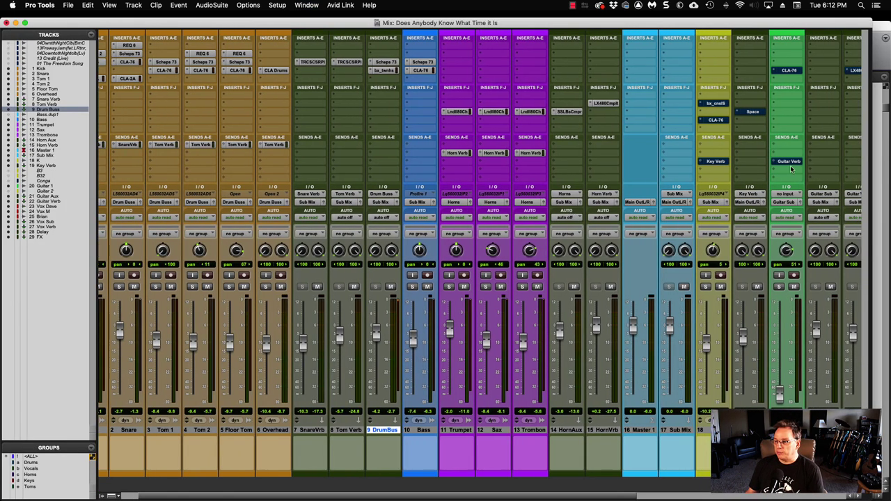
{"action": "scroll", "coordinate": [805, 90], "scroll_direction": "right", "scroll_amount": 8}
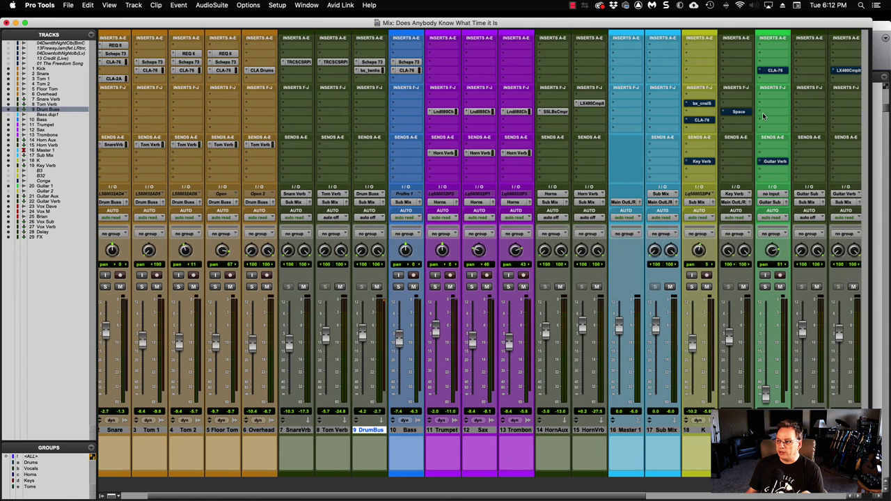
{"action": "scroll", "coordinate": [763, 117], "scroll_direction": "left", "scroll_amount": 8}
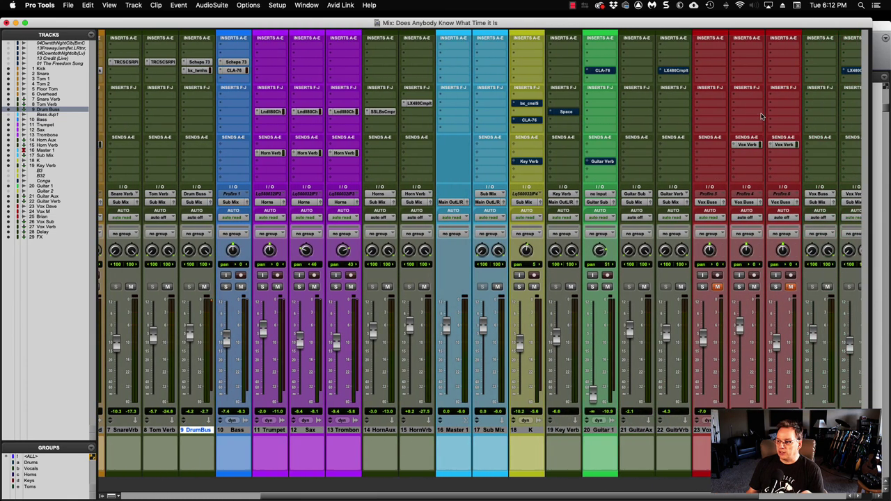